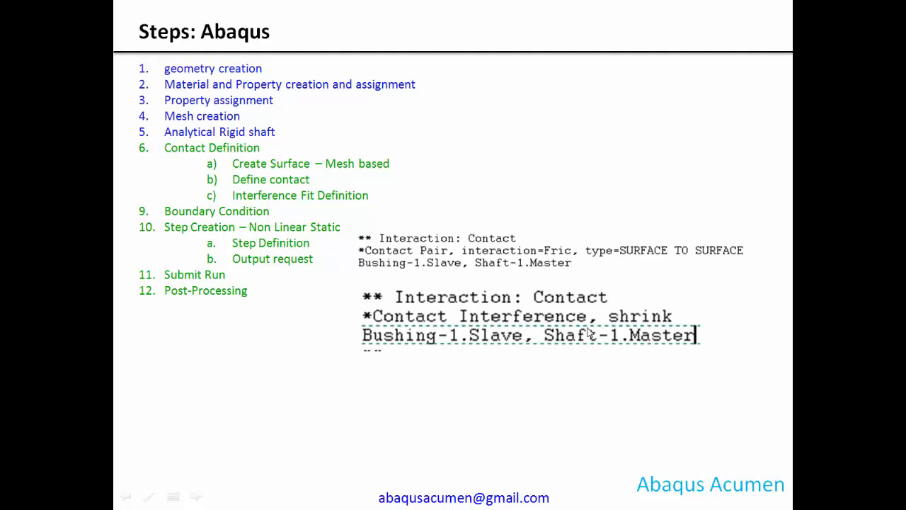
Leave the slide show, switch to Abaqus/CAE and create a new model database without saving changes to Interference_Fit.cae.
key("Escape")
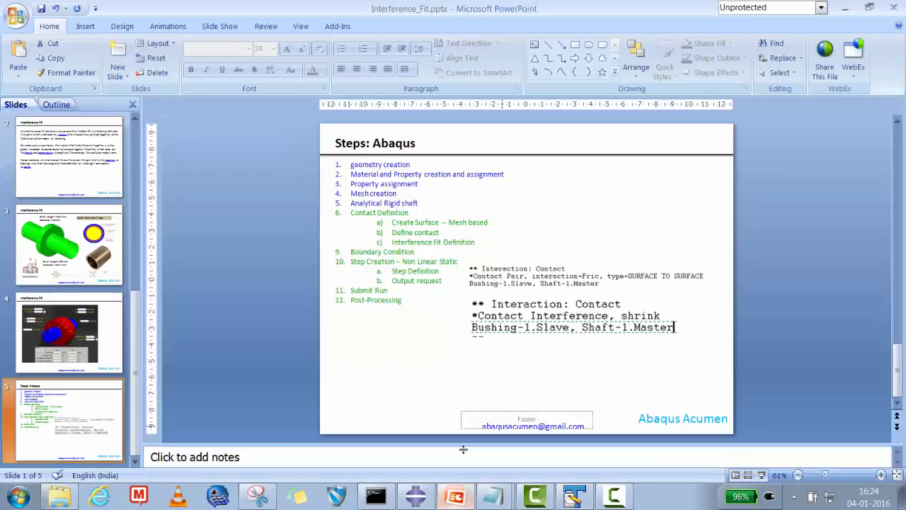
left_click(421, 496)
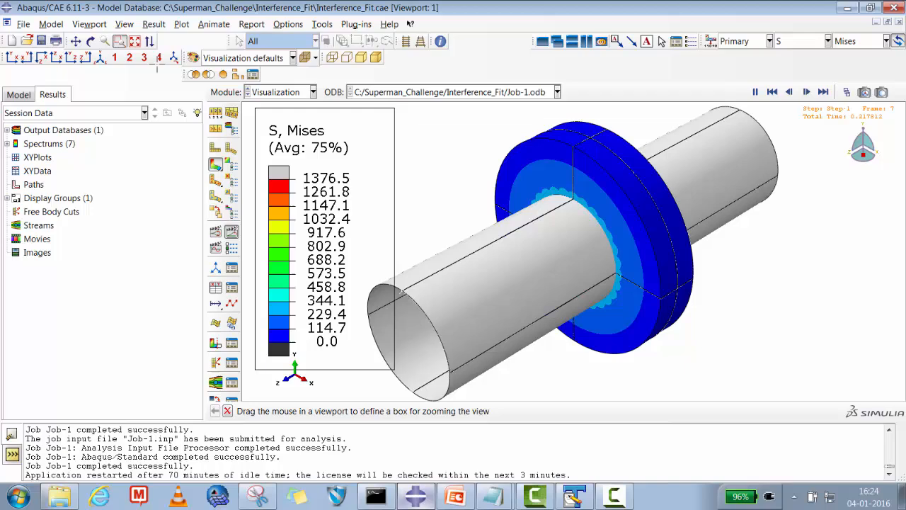
left_click(23, 23)
mouse_move(154, 24)
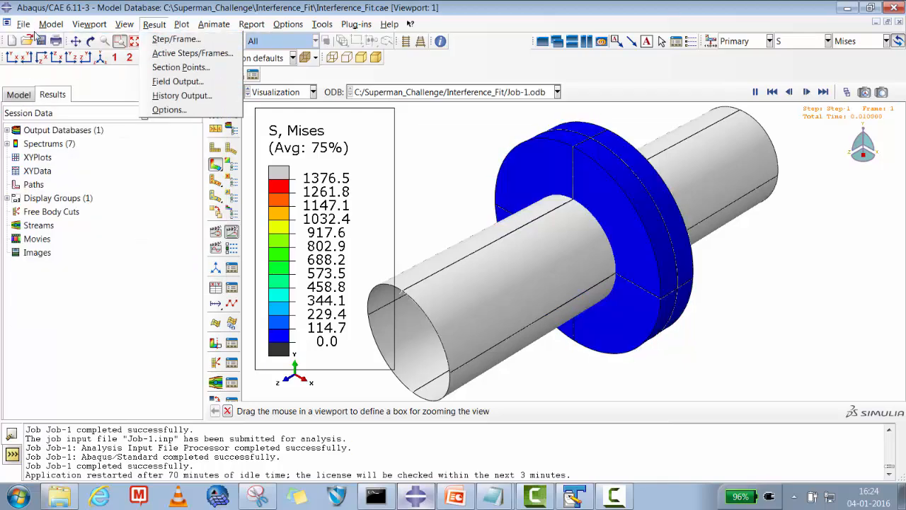
mouse_move(21, 26)
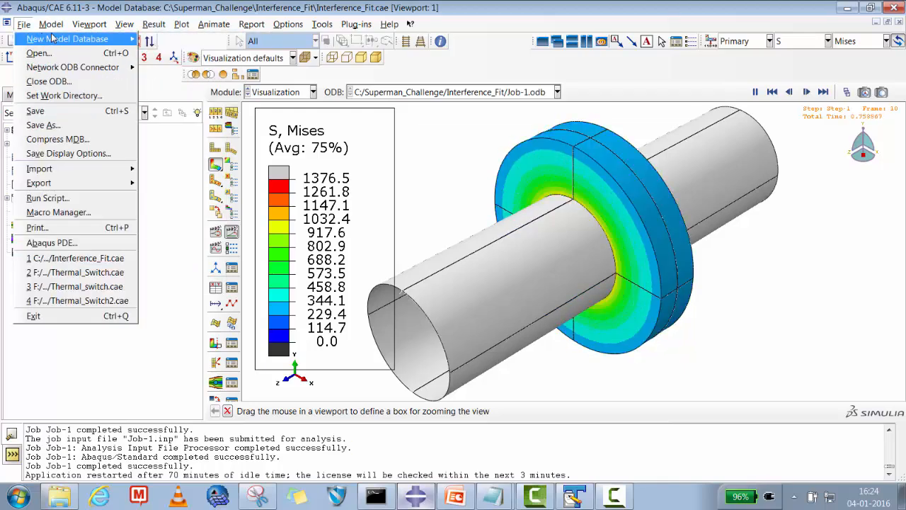
mouse_move(117, 40)
left_click(150, 41)
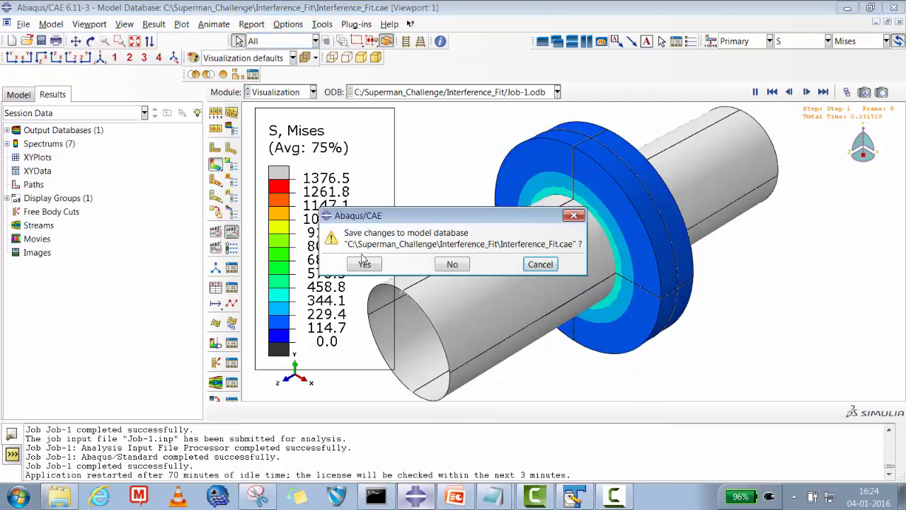
left_click(454, 265)
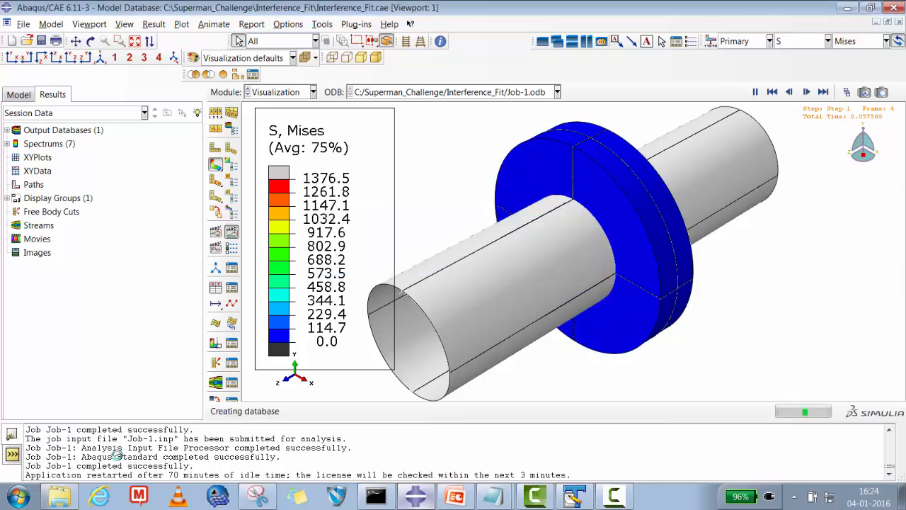
Switch to Windows Explorer and copy the folder path C:\Superman_Challenge\Interference_Fit_Demo.
left_click(61, 497)
left_click(256, 26)
key("ctrl+c")
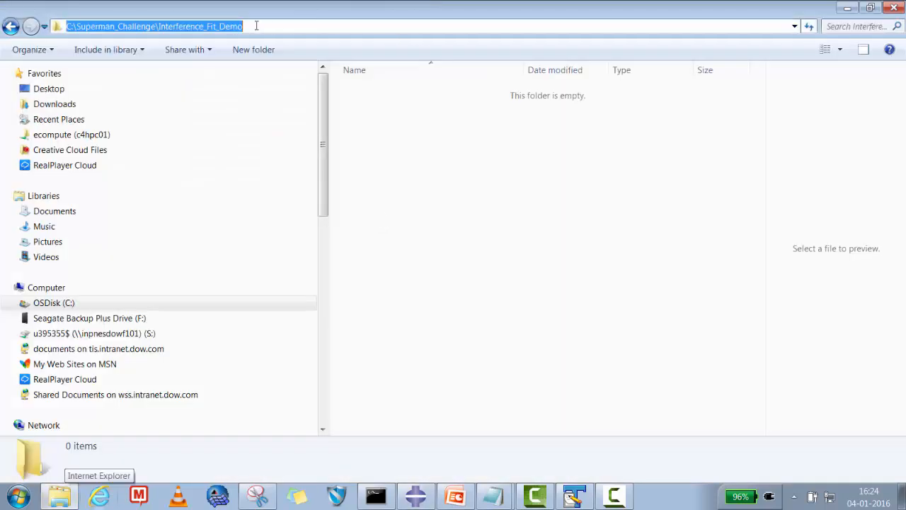
right_click(222, 27)
left_click(255, 69)
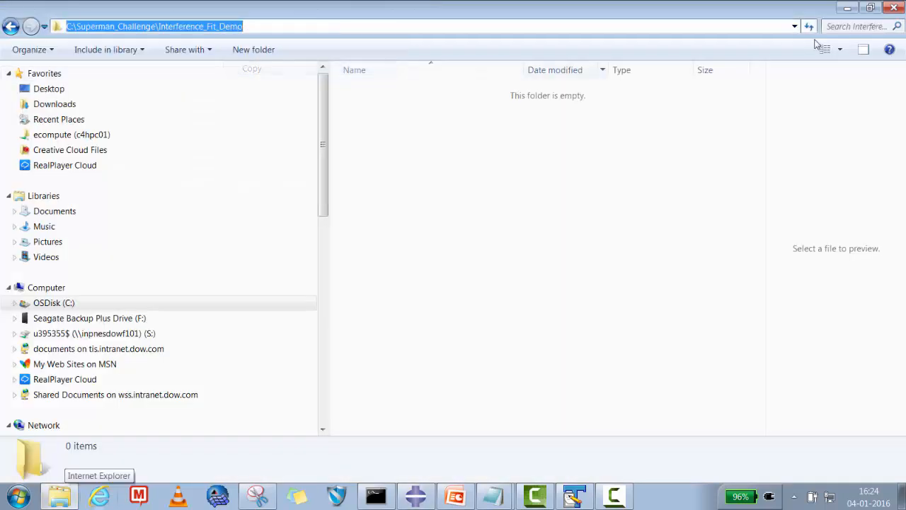
Return to Abaqus/CAE and set the work directory to C:\Superman_Challenge\Interference_Fit_Demo.
left_click(847, 7)
left_click(24, 24)
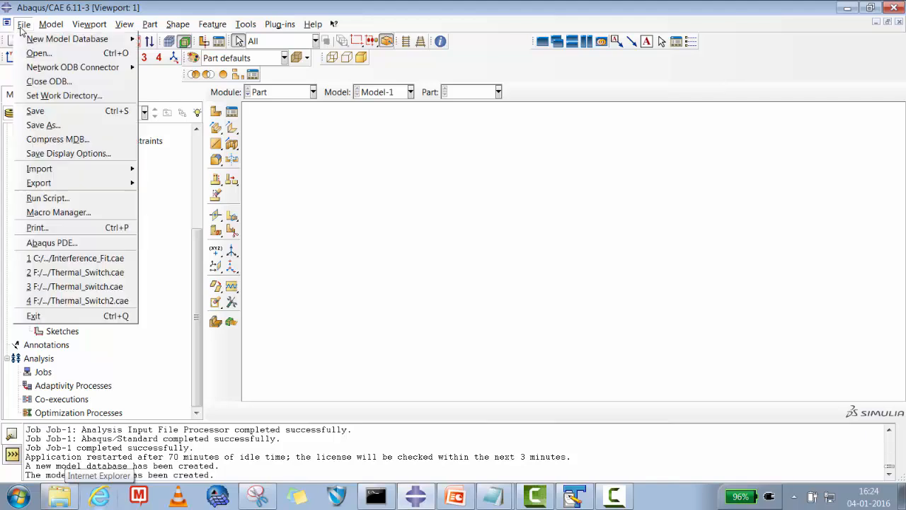
left_click(43, 95)
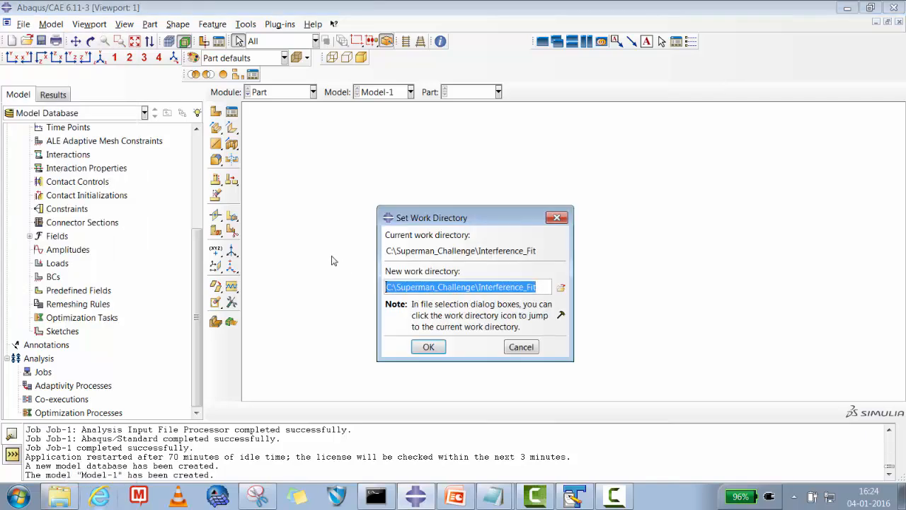
left_click(561, 287)
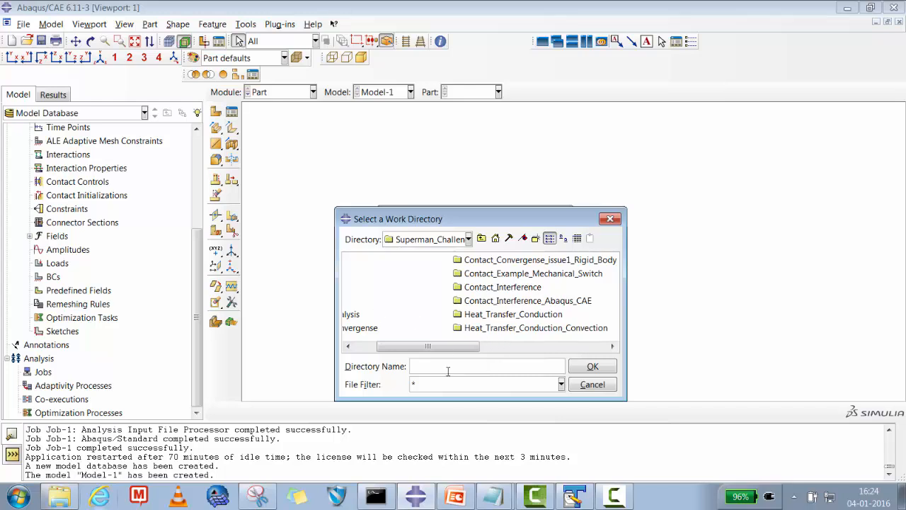
key("ctrl+v")
key("Return")
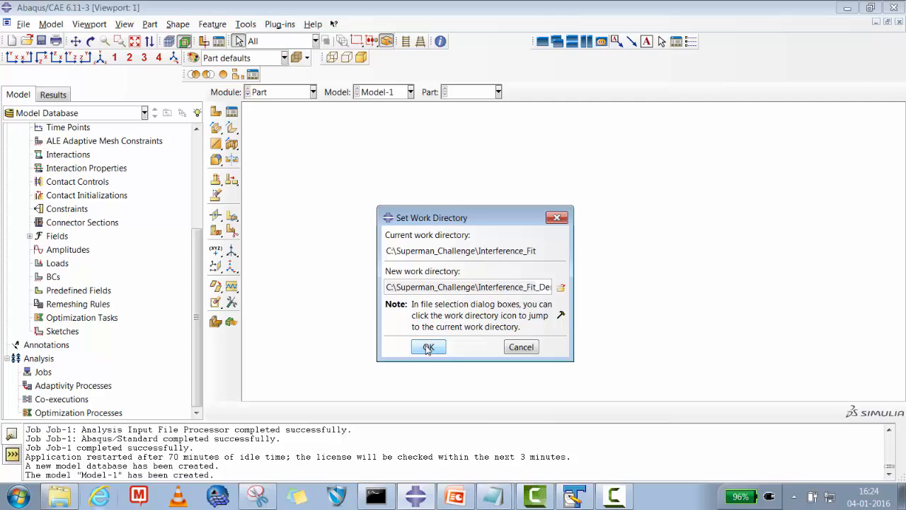
left_click(429, 347)
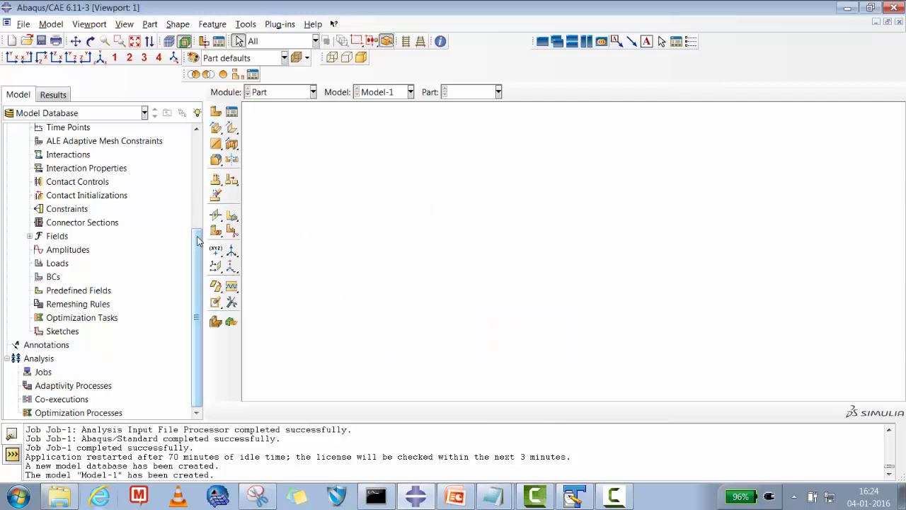
Create a 3D discrete rigid part named Shaft with a shell extrusion base feature and an approximate size of 200.
left_click_drag(198, 238, 198, 132)
double_click(56, 157)
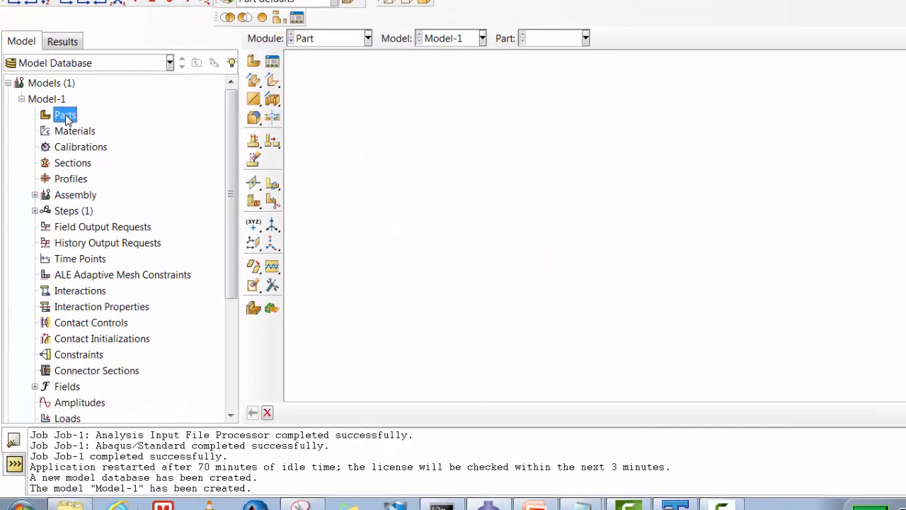
right_click(65, 117)
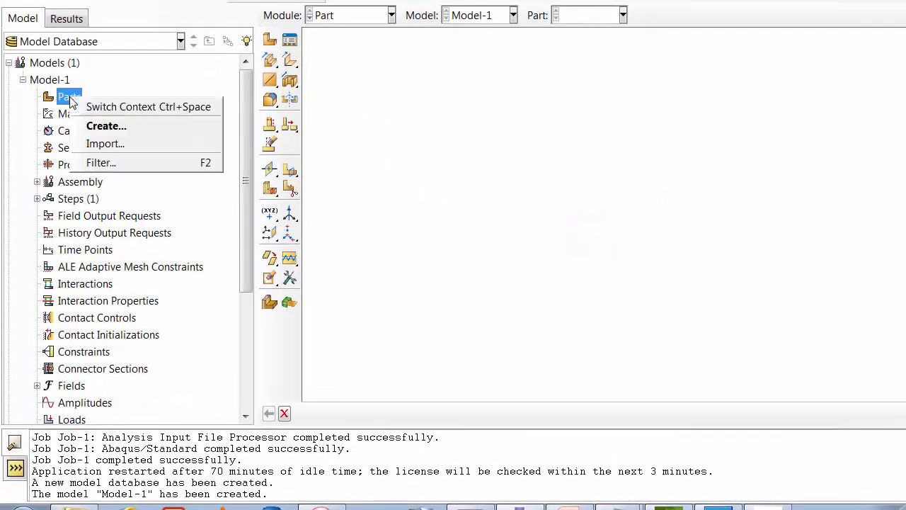
left_click(110, 141)
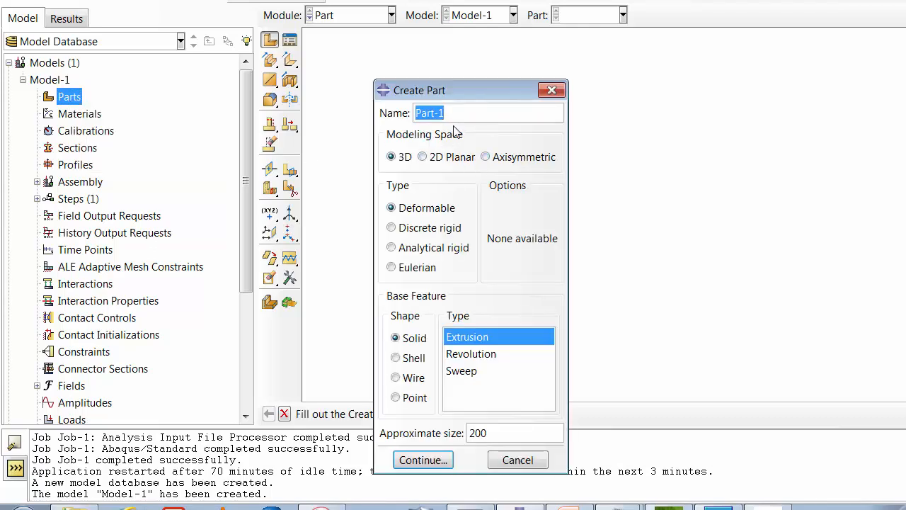
left_click_drag(455, 115, 357, 115)
type("Shaft")
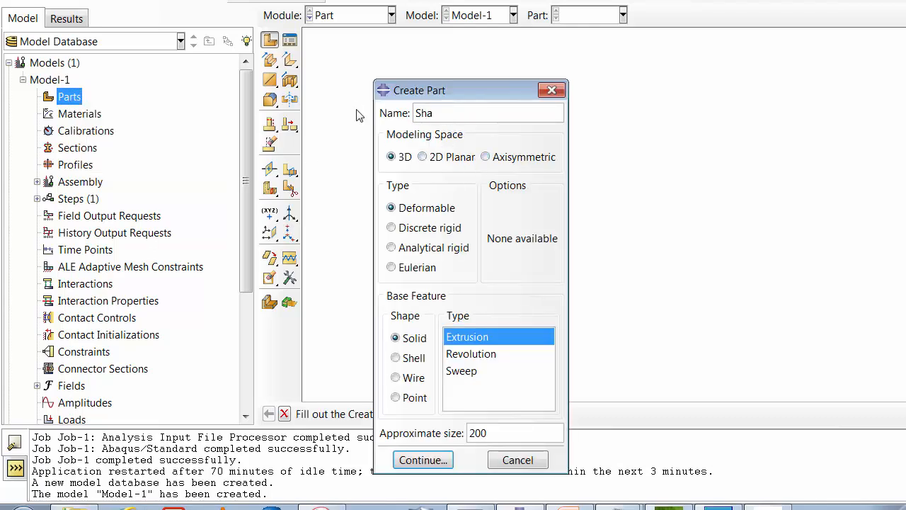
left_click(425, 228)
left_click(397, 358)
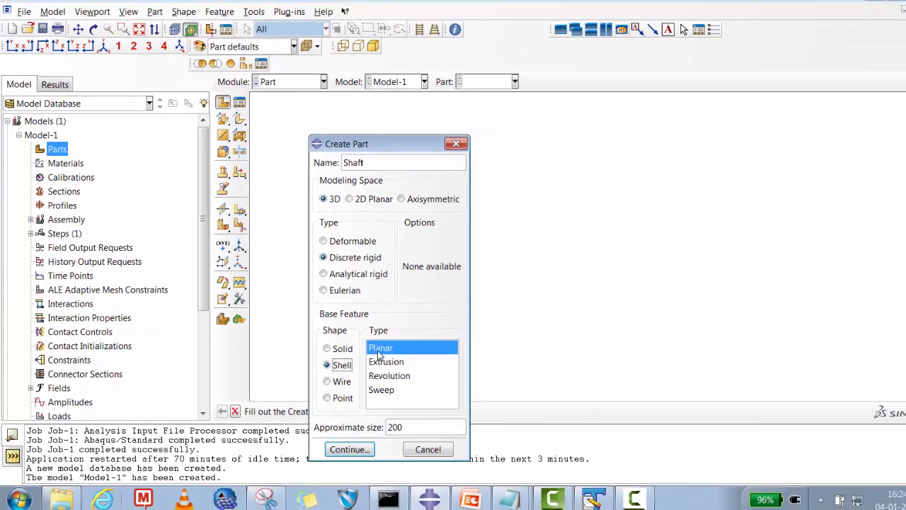
left_click(375, 363)
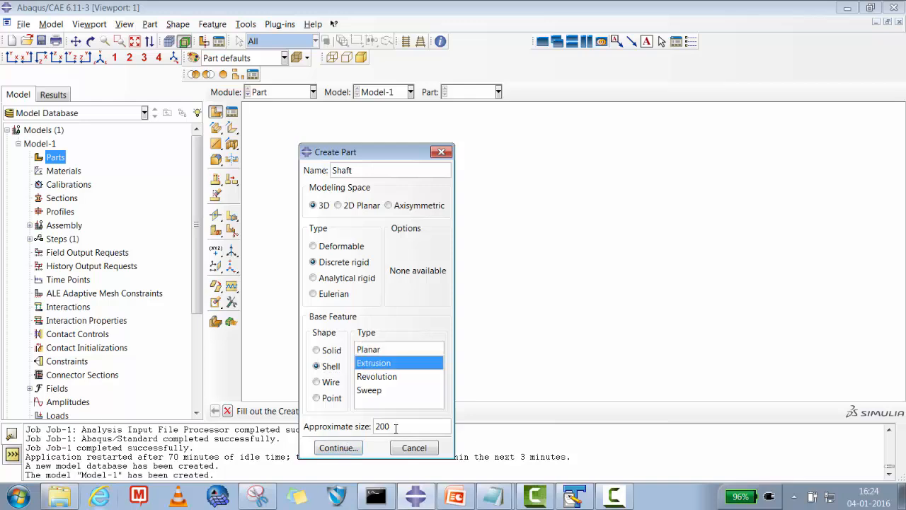
left_click(349, 449)
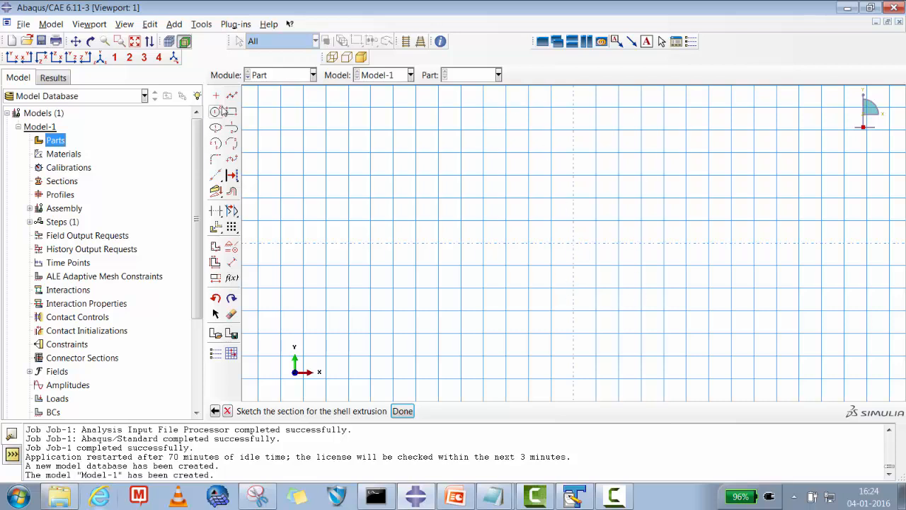
Add isolated sketch points at the origin, at 25,0 and at 0,25.
left_click(216, 96)
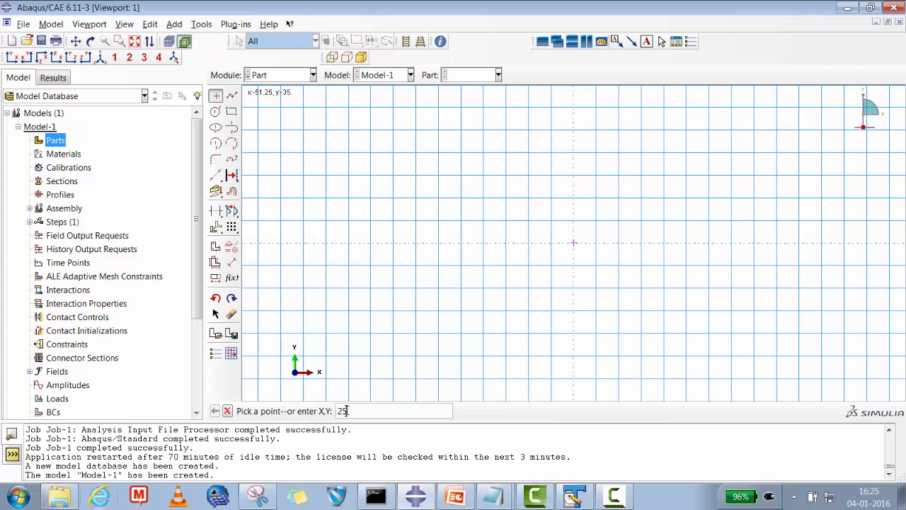
type("25,0")
key("Return")
type("0,25")
key("Return")
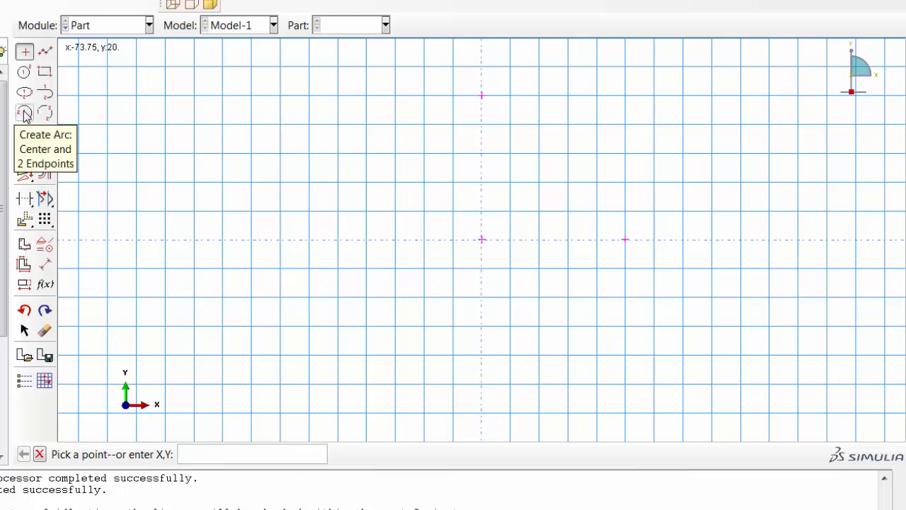
Sketch a quarter-circle arc centred on the origin, from the point at 0,25 to the point at 25,0.
left_click(25, 113)
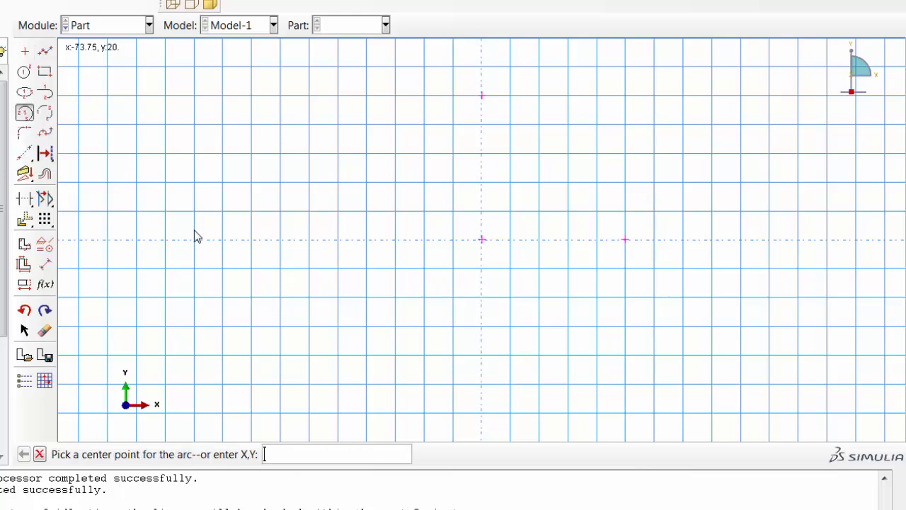
left_click(482, 239)
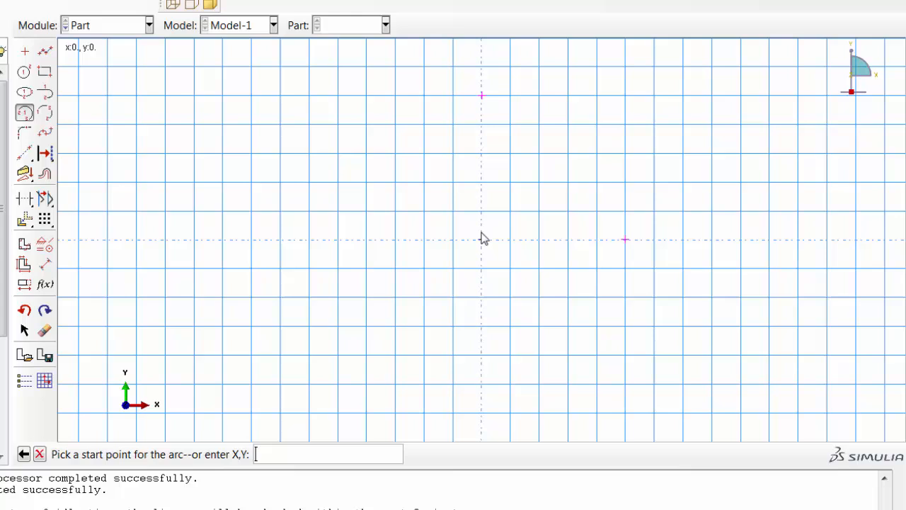
left_click(483, 96)
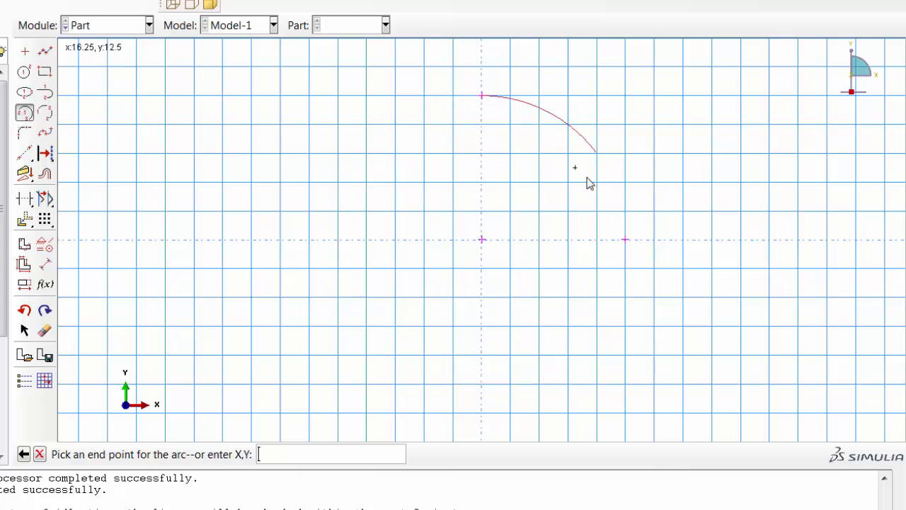
left_click(625, 239)
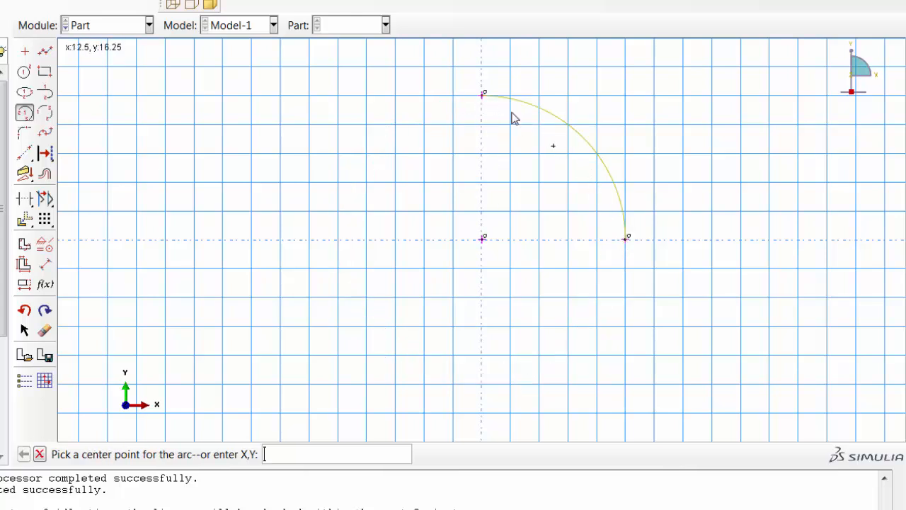
left_click(40, 454)
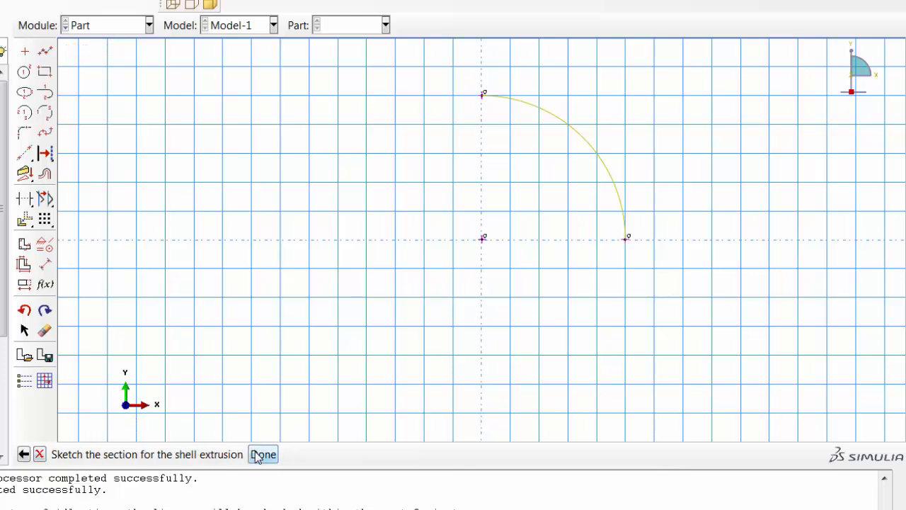
Finish the arc sketch and extrude it as a shell to a depth of 100.
left_click(262, 455)
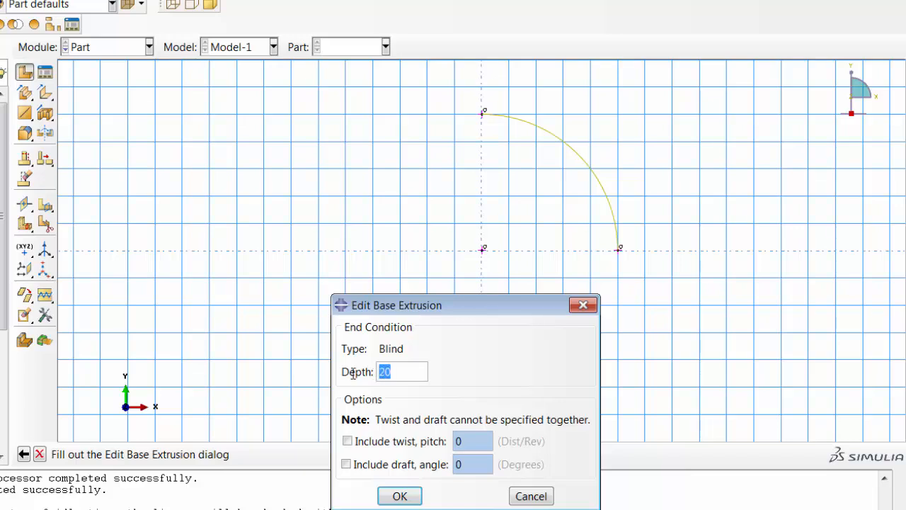
type("100")
left_click(400, 496)
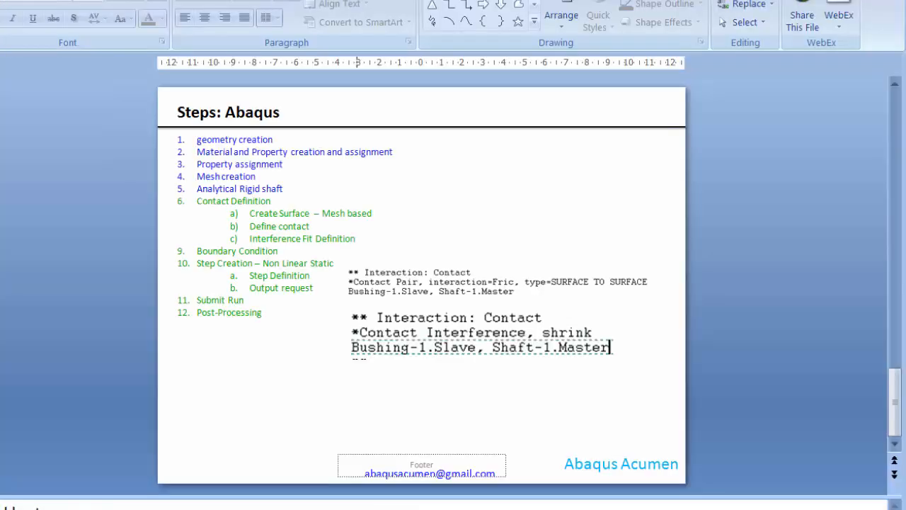
Check the shaft and bush dimensions on the Interference Fit slide in PowerPoint and return to Abaqus/CAE.
scroll(138, 269, "up", 2)
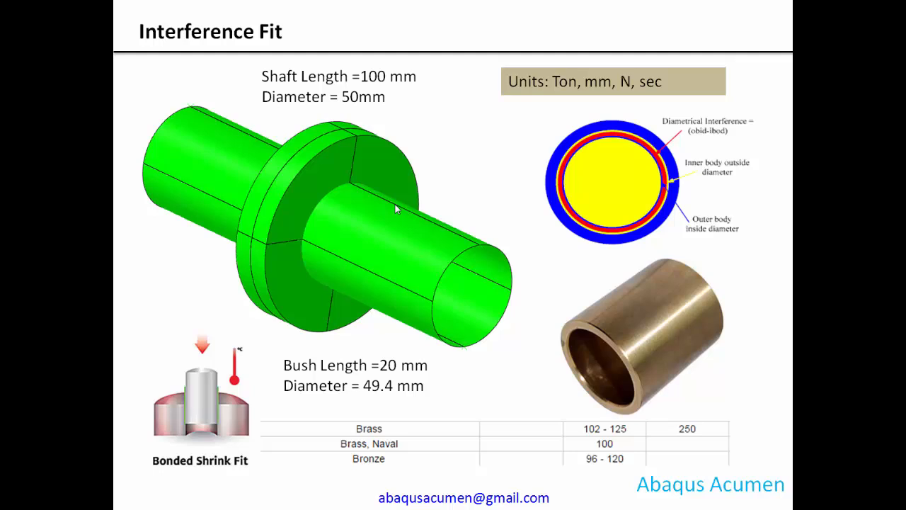
key("Escape")
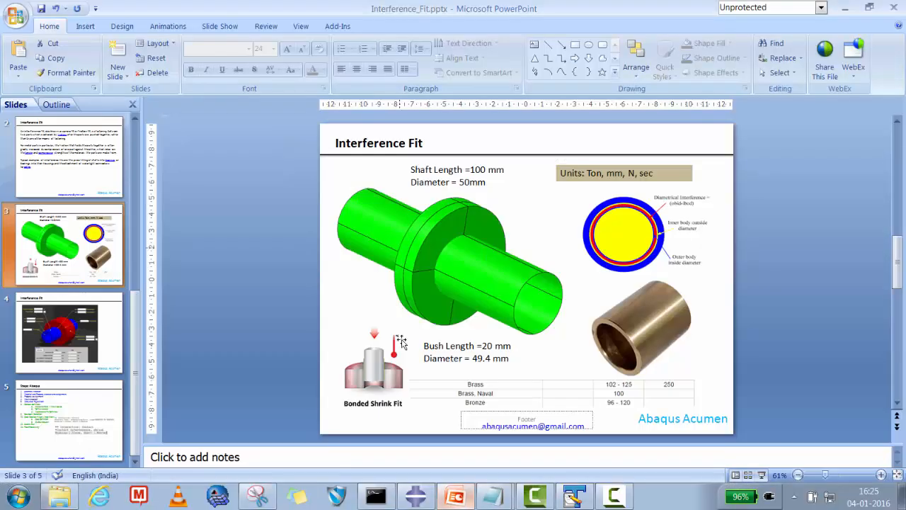
left_click(416, 496)
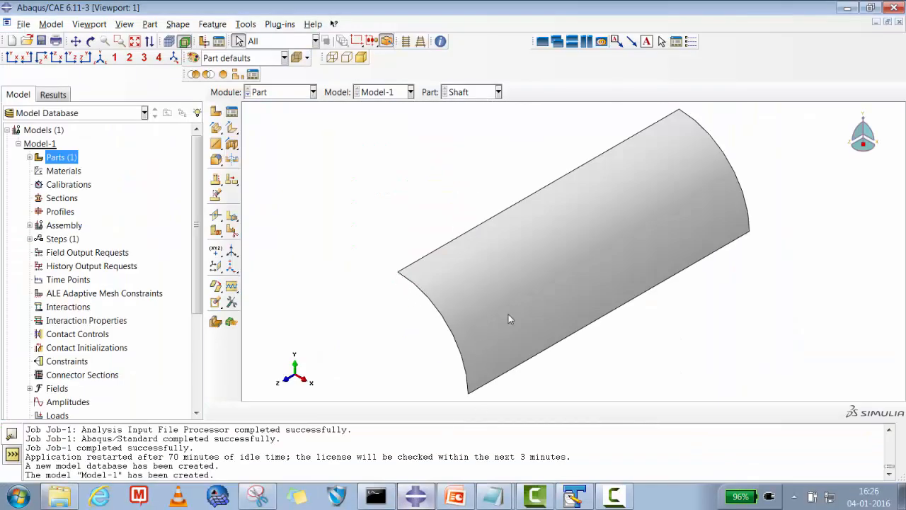
Create a datum plane on the Shaft part offset 15 from the XY plane.
left_click(29, 158)
left_click(57, 172)
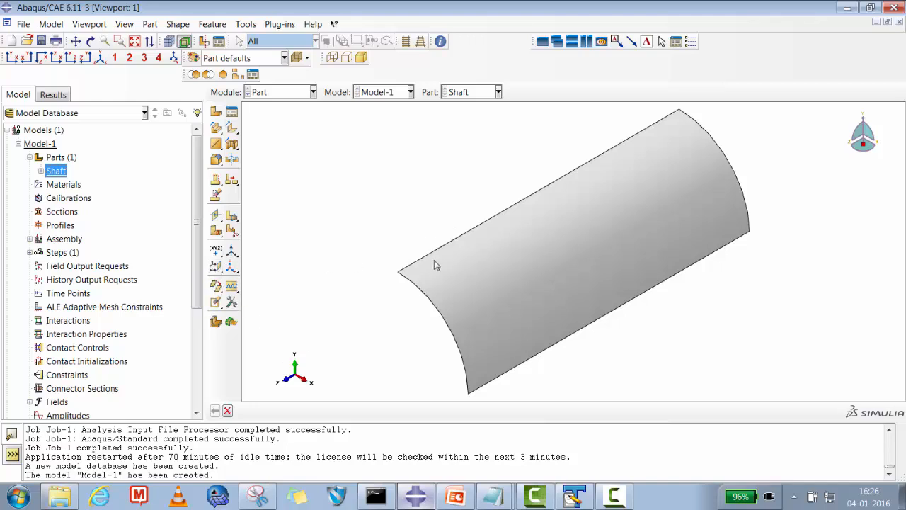
left_click(217, 268)
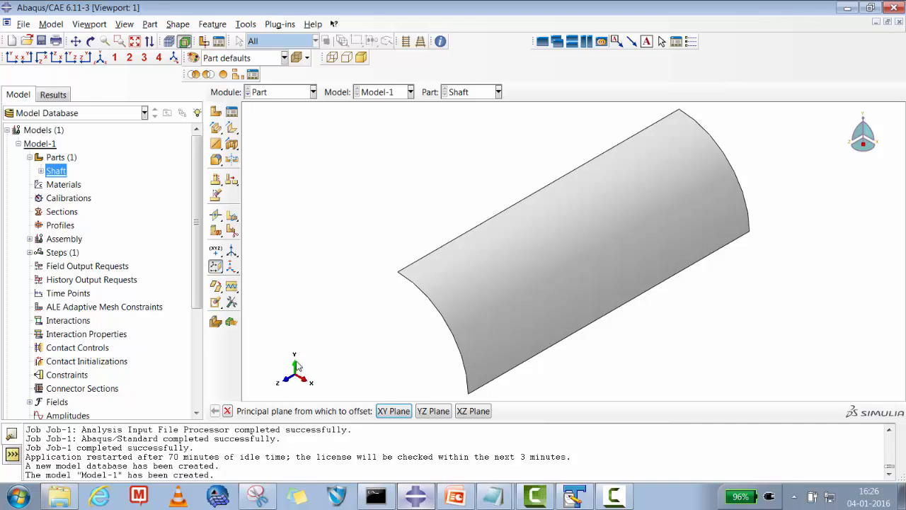
left_click(394, 411)
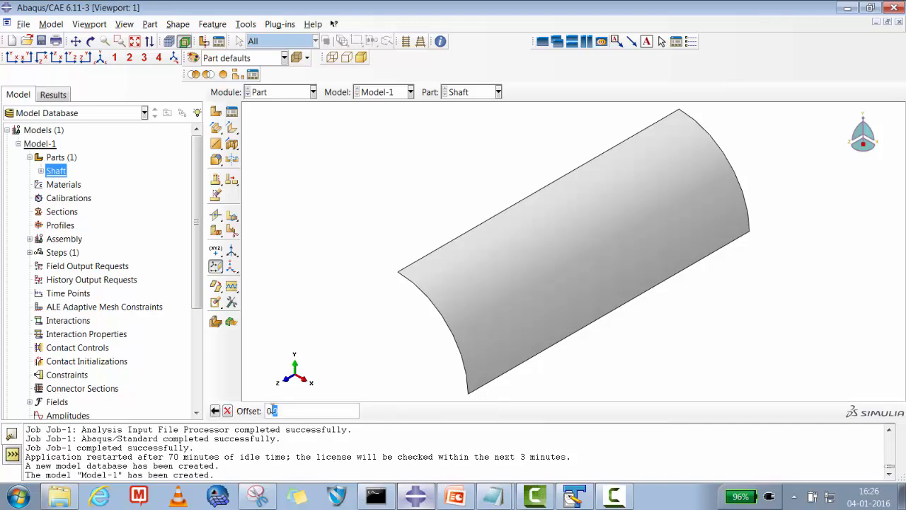
type("15")
key("Return")
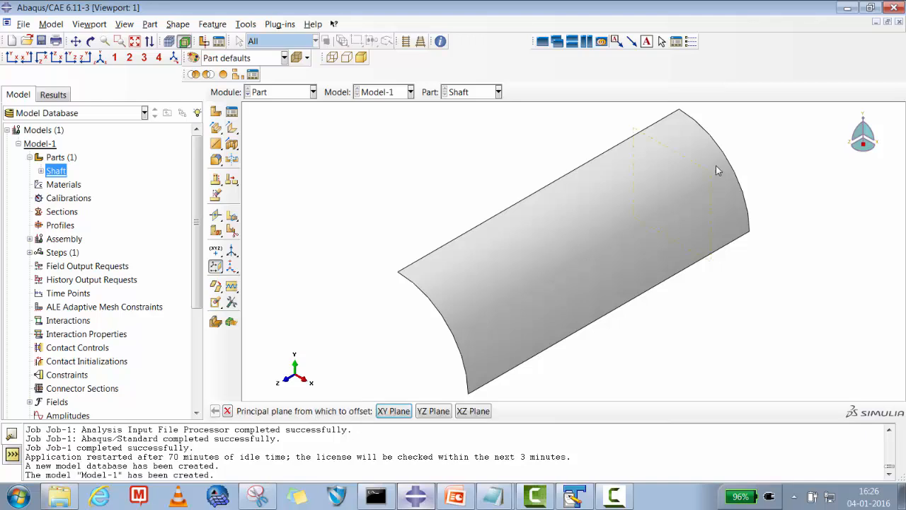
left_click(228, 412)
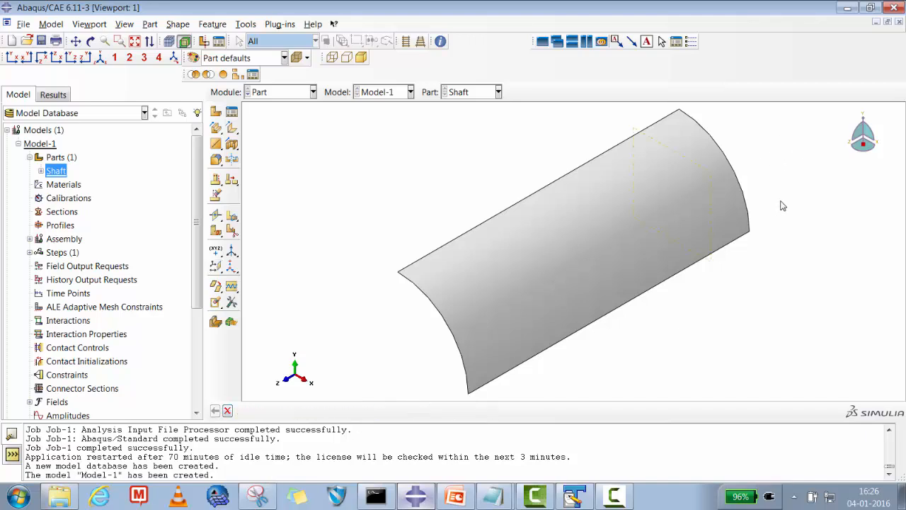
Partition the shaft's curved face with the datum plane.
left_click(232, 216)
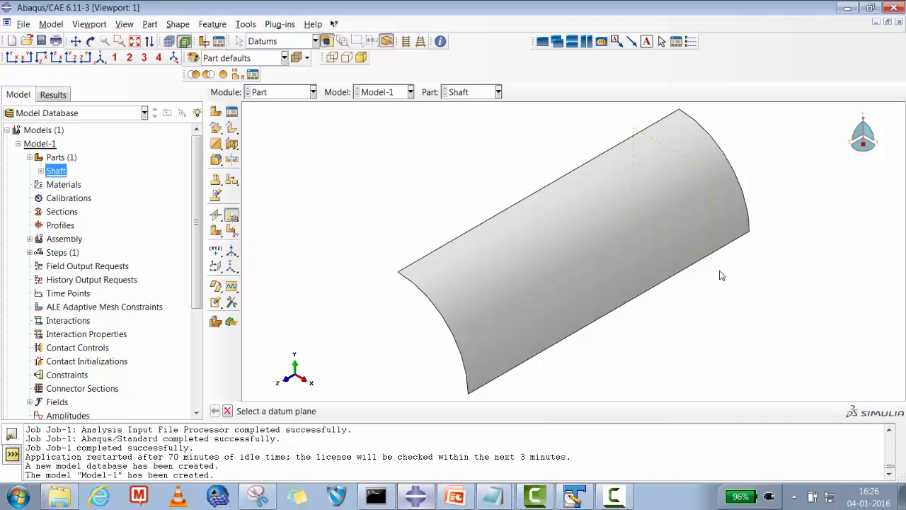
left_click(712, 181)
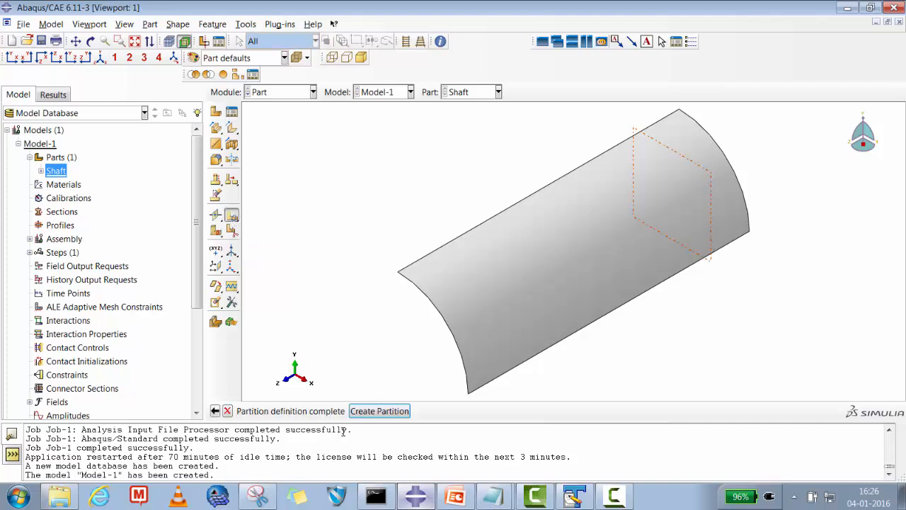
left_click(371, 410)
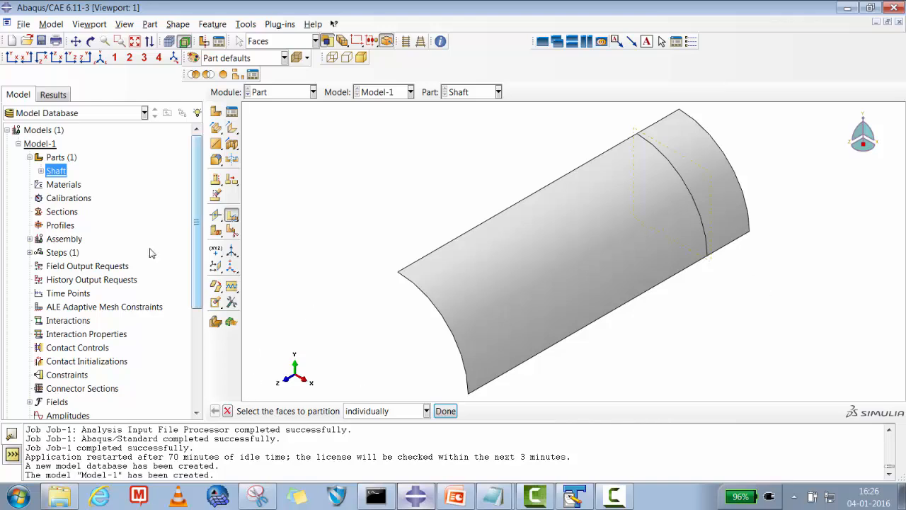
Create a surface named Master on the short partitioned end face of the shaft, using the outer, purple side.
left_click(40, 172)
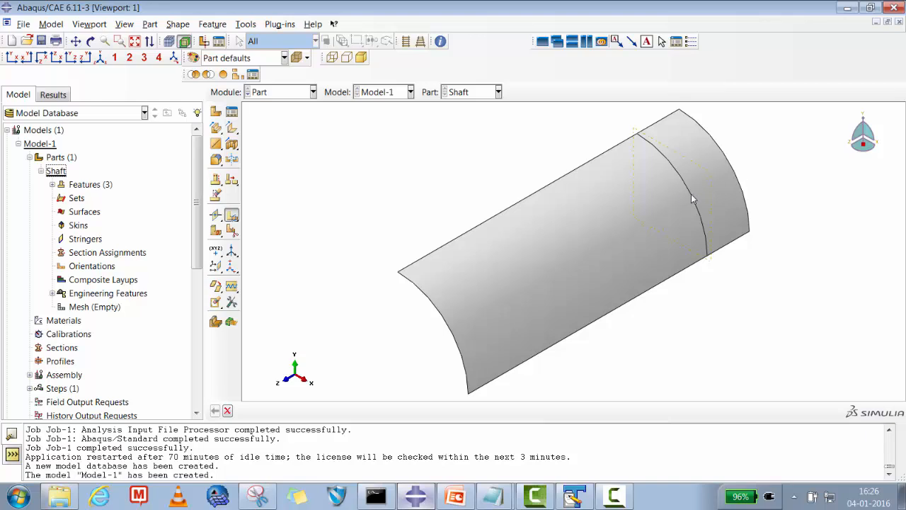
left_click(97, 216)
right_click(98, 216)
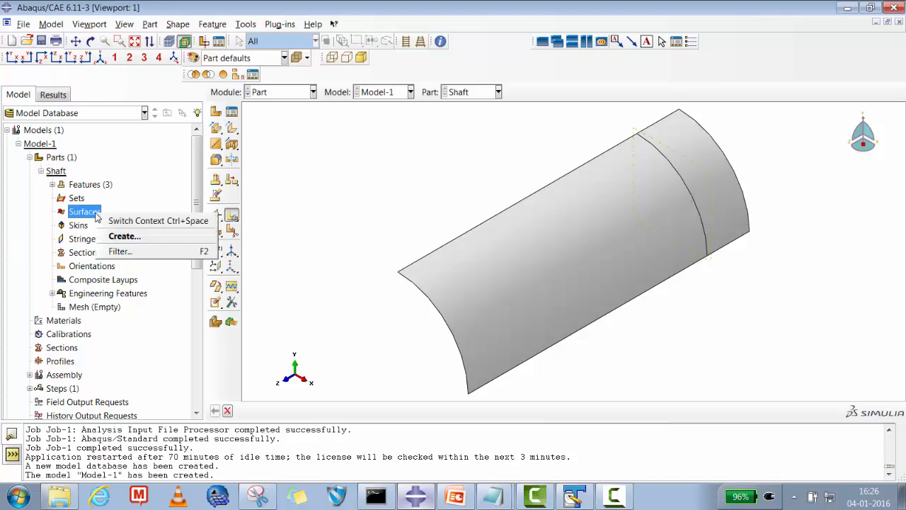
left_click(129, 241)
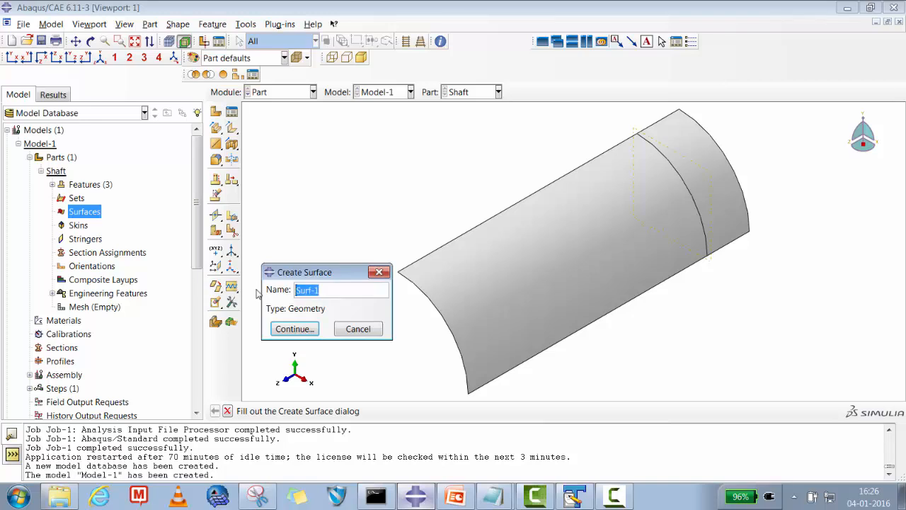
type("Master")
left_click(289, 330)
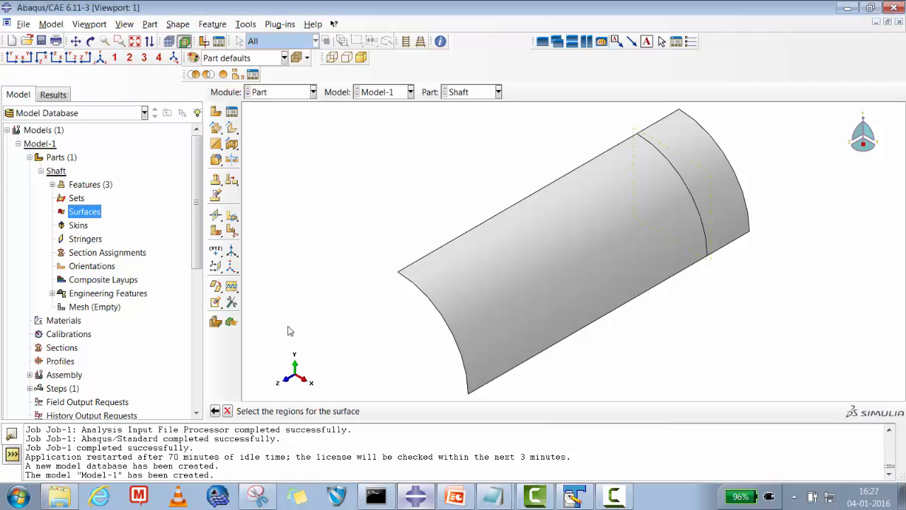
left_click(706, 185)
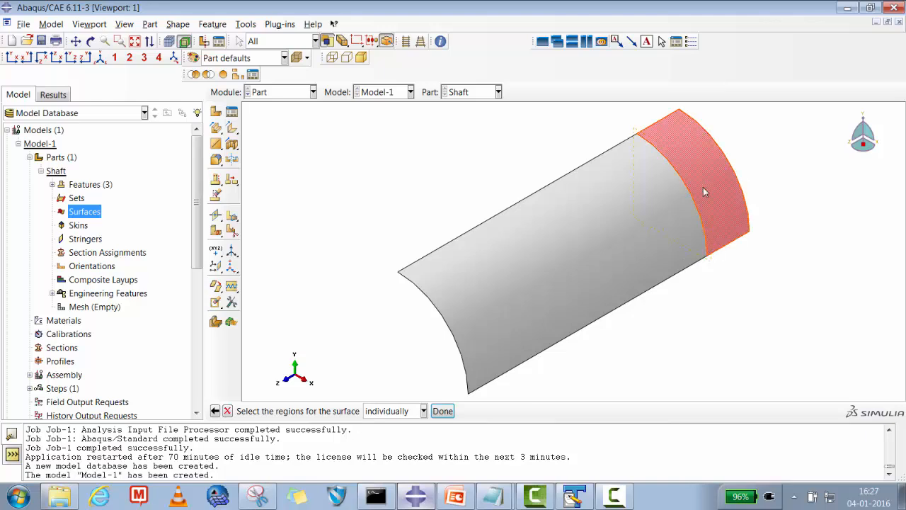
left_click(443, 411)
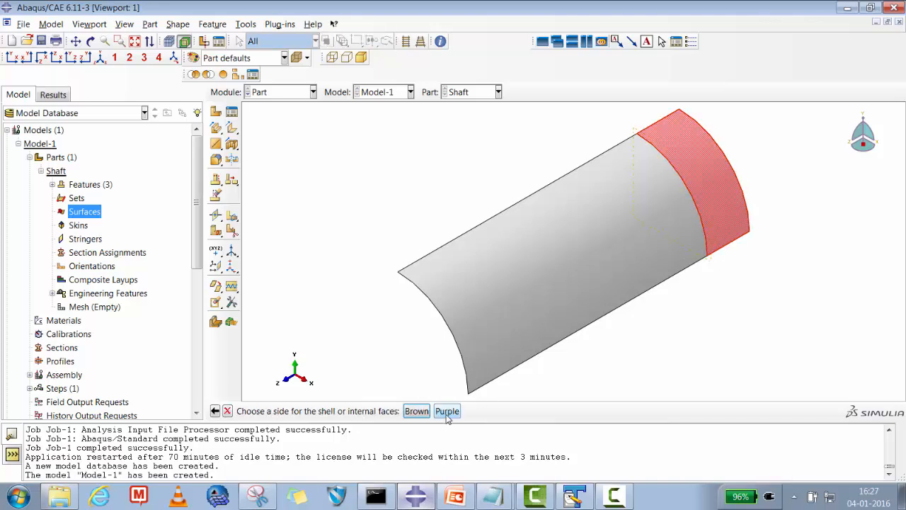
left_click(90, 41)
left_click_drag(700, 199, 609, 336)
left_click(227, 411)
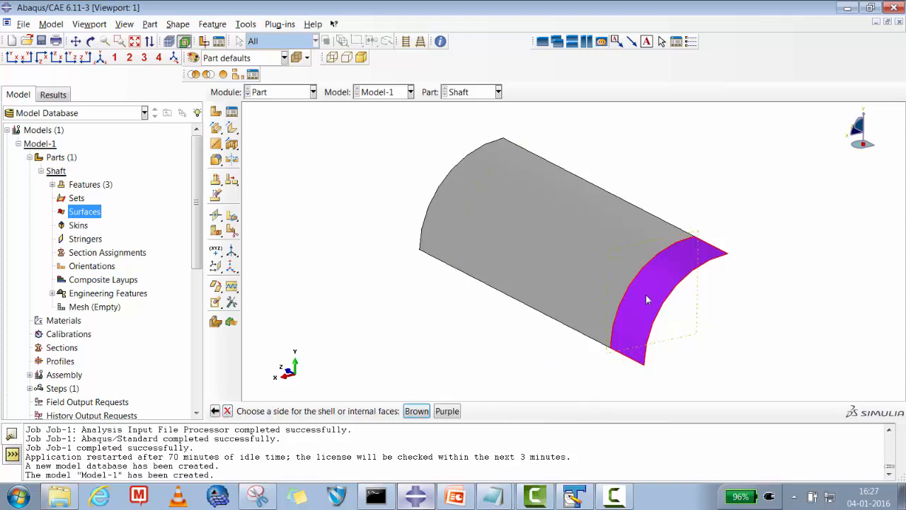
left_click(446, 412)
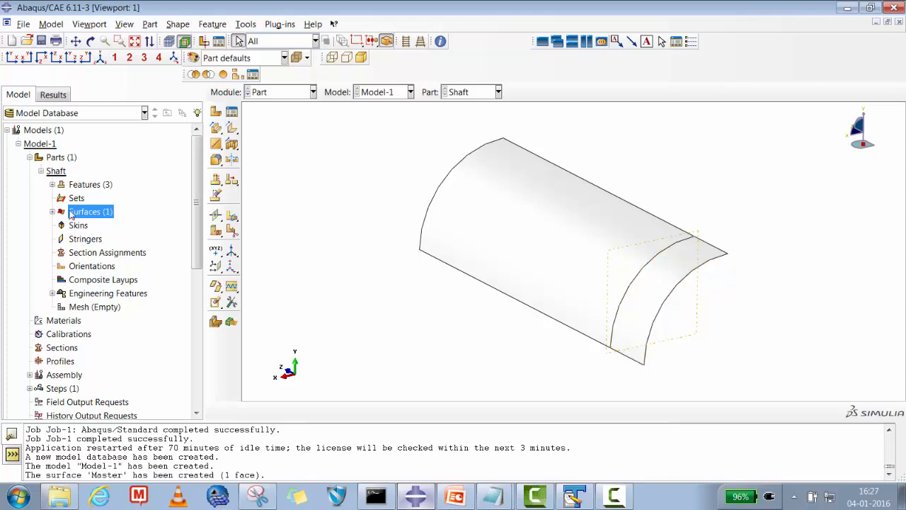
Create a reference point on the shaft's upper corner vertex at the end away from the partition.
left_click(242, 24)
left_click(276, 54)
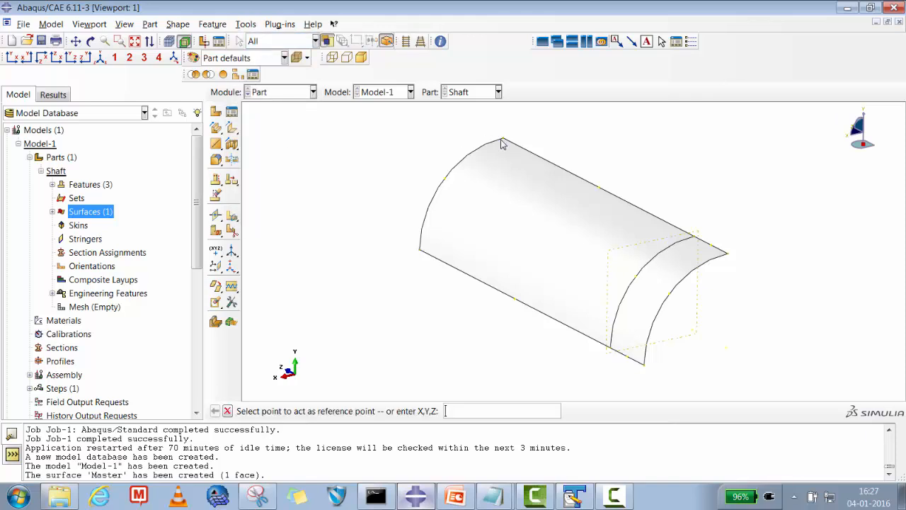
left_click(503, 140)
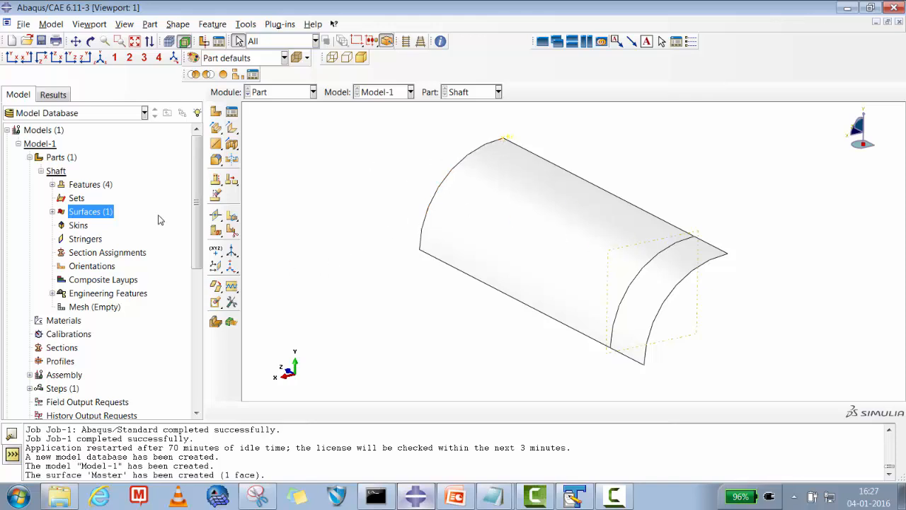
Create a 3D deformable part named Bushing with a solid extrusion base feature and an approximate size of 200.
right_click(62, 158)
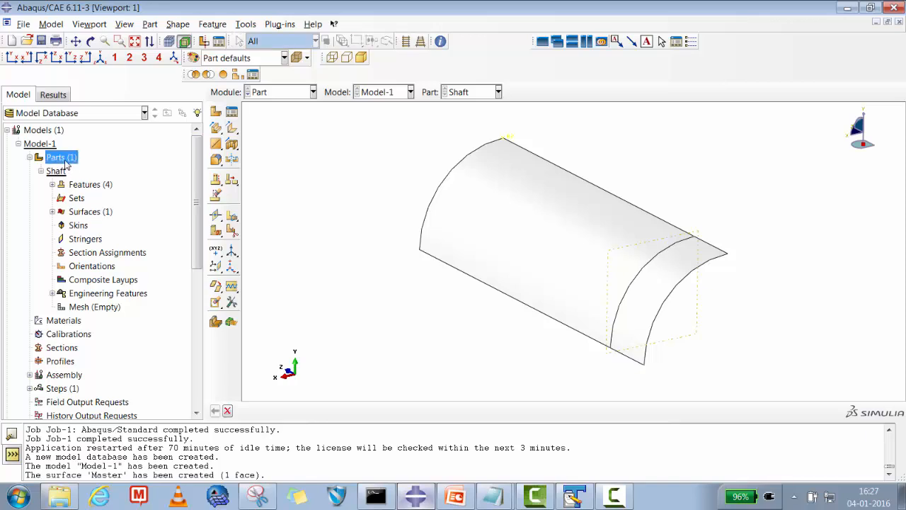
left_click(90, 184)
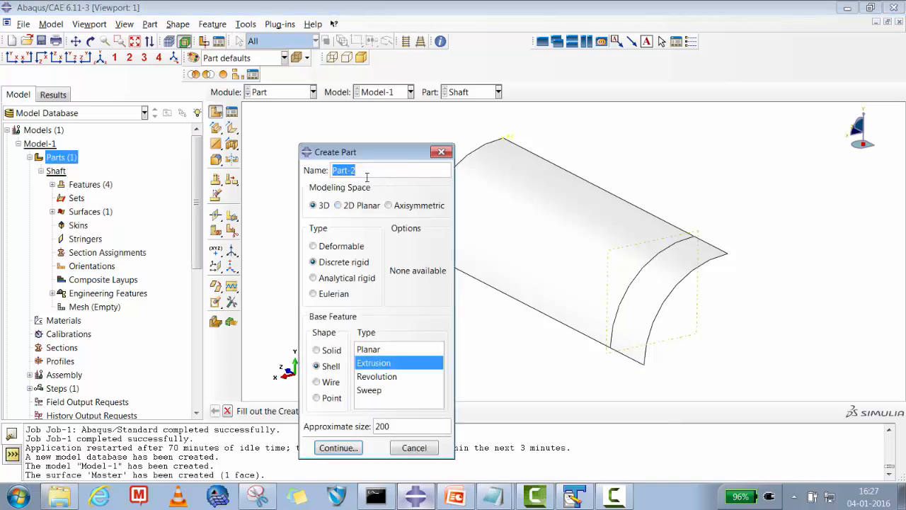
type("Bushing")
left_click(337, 249)
left_click(326, 354)
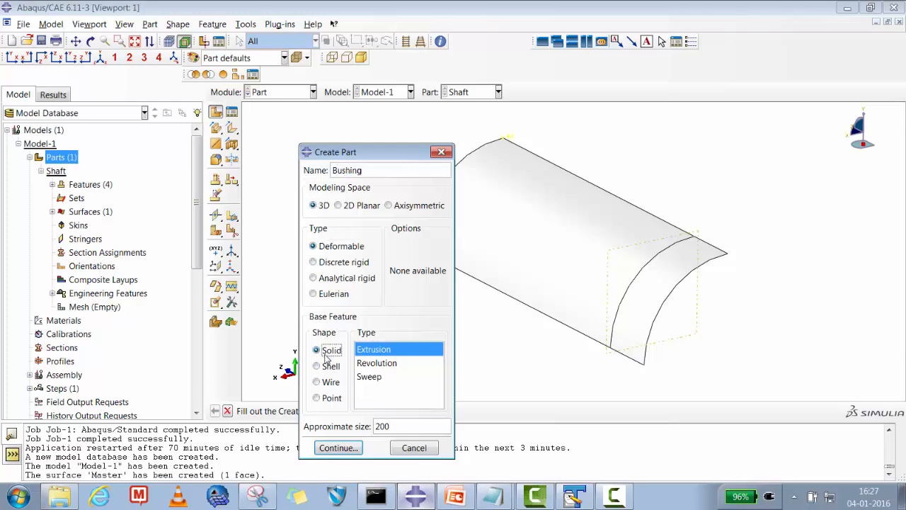
left_click(338, 448)
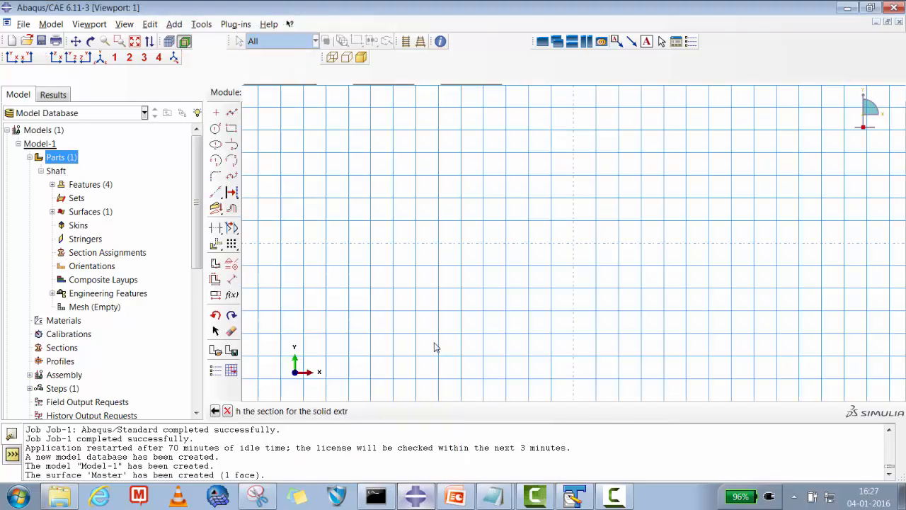
Add isolated sketch points at the origin, 24.7,0, 0,24.7, 50,0 and 0,50 for the bushing section.
left_click(216, 95)
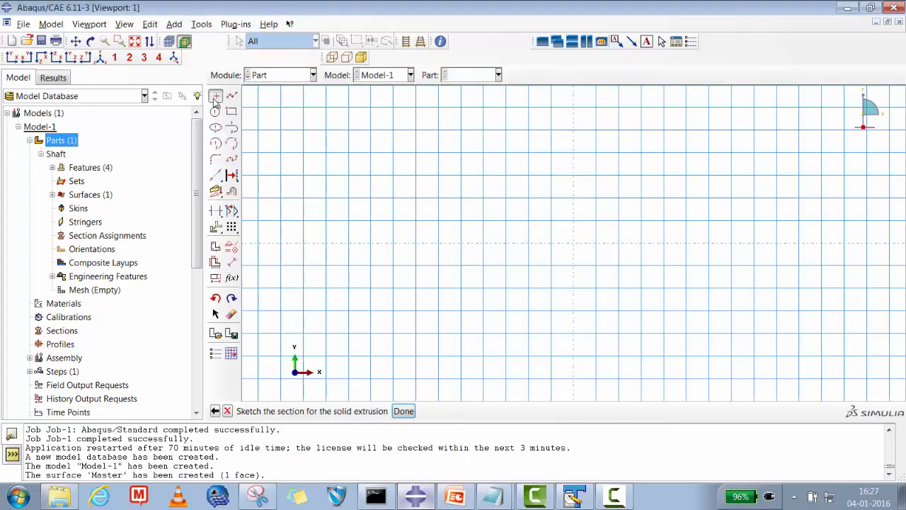
type("0")
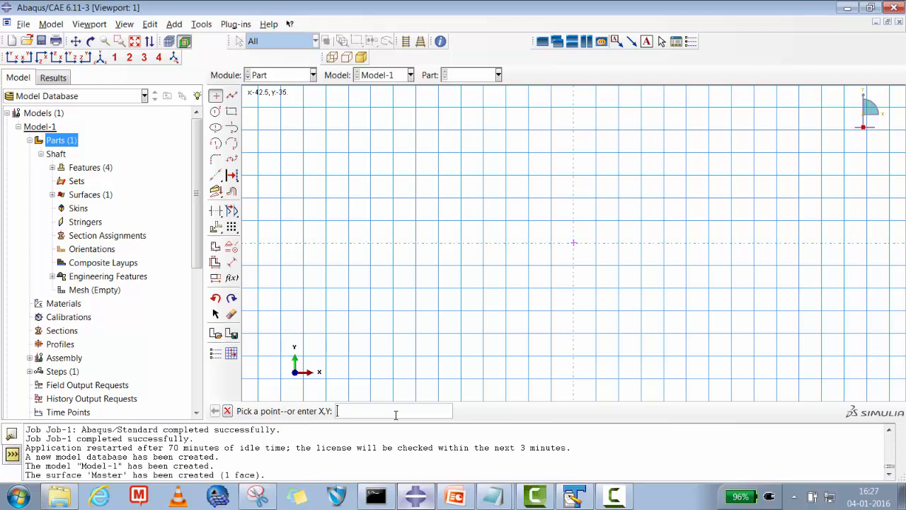
type("4.7,0")
key("Return")
type("0,24.7")
key("Return")
left_click(135, 43)
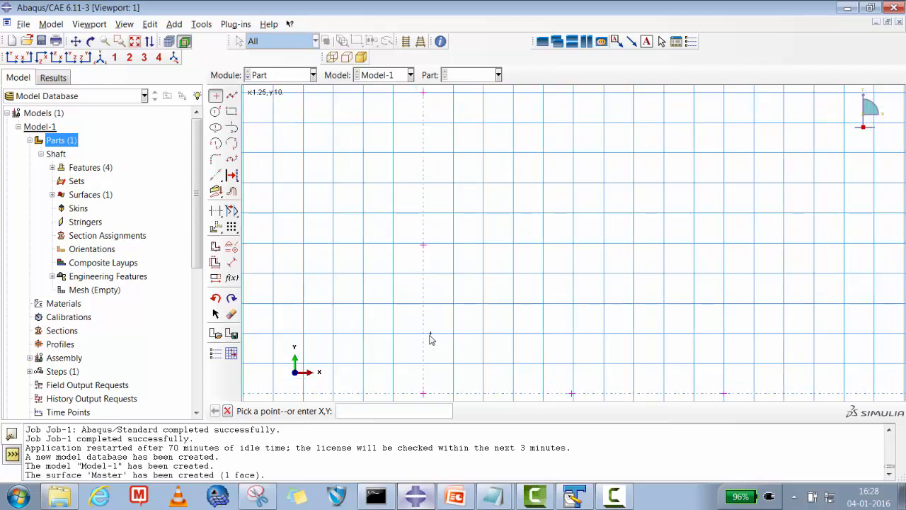
Sketch two quarter-circle arcs centred on the origin, from 0,24.7 to 24.7,0 and from 0,50 to 50,0.
left_click(217, 144)
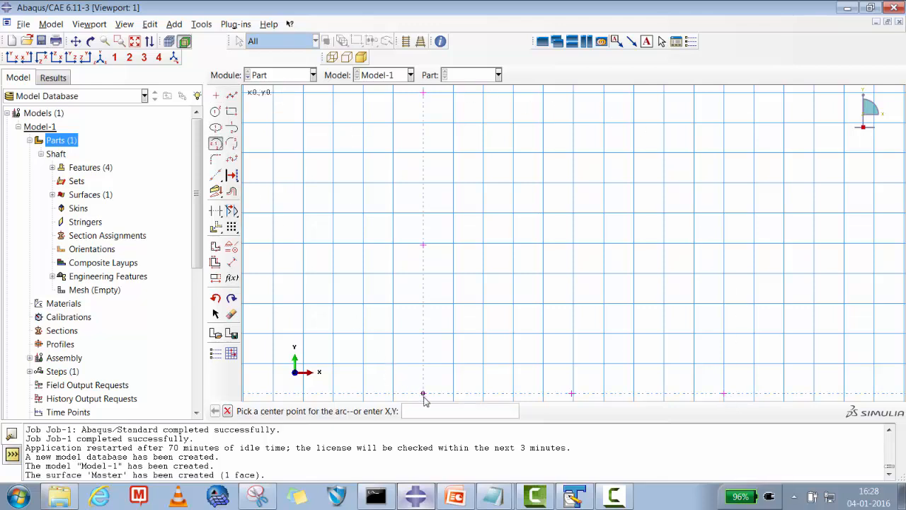
left_click(423, 393)
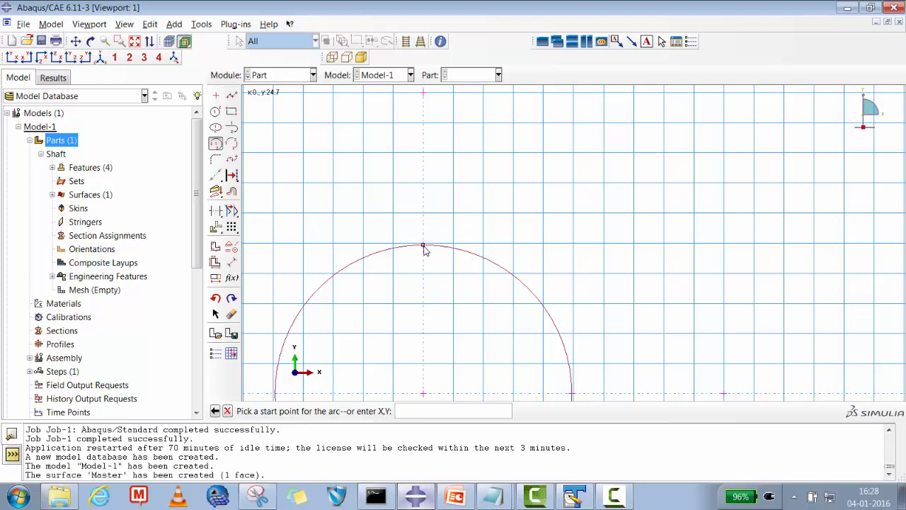
left_click(425, 246)
left_click(568, 395)
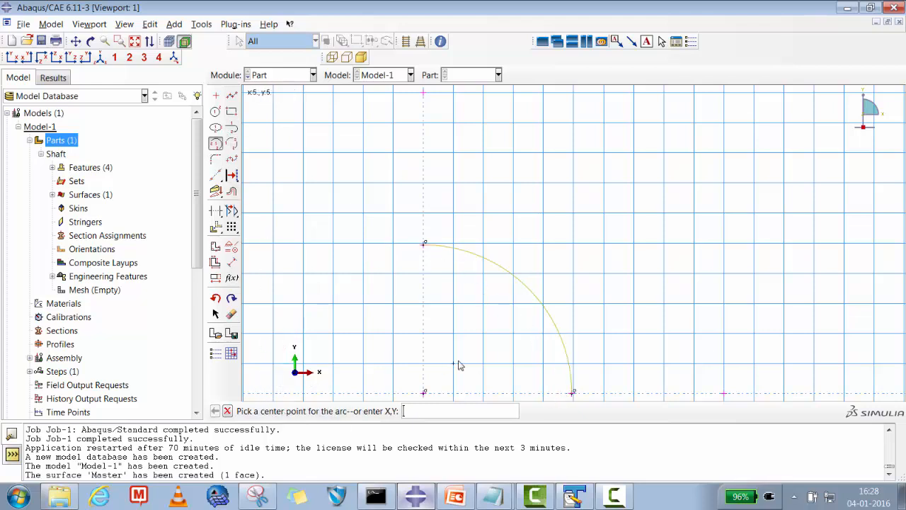
left_click(423, 394)
left_click(422, 93)
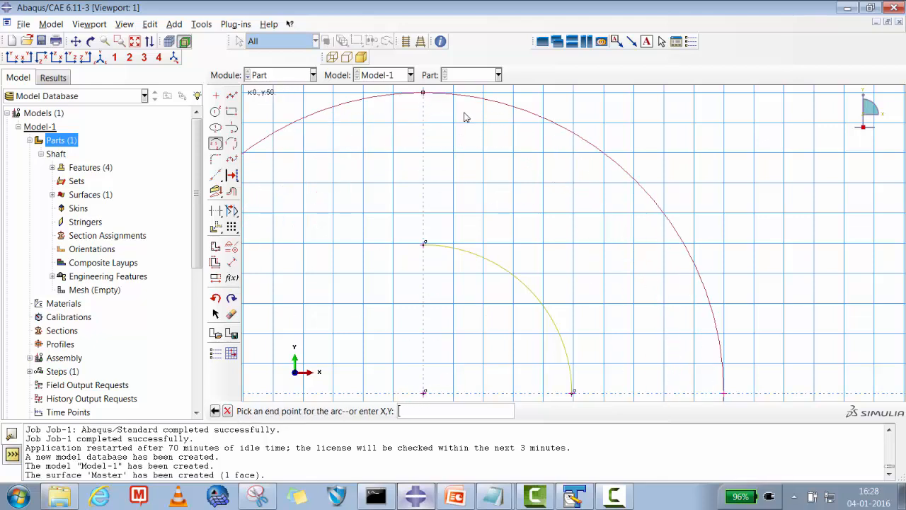
left_click(724, 392)
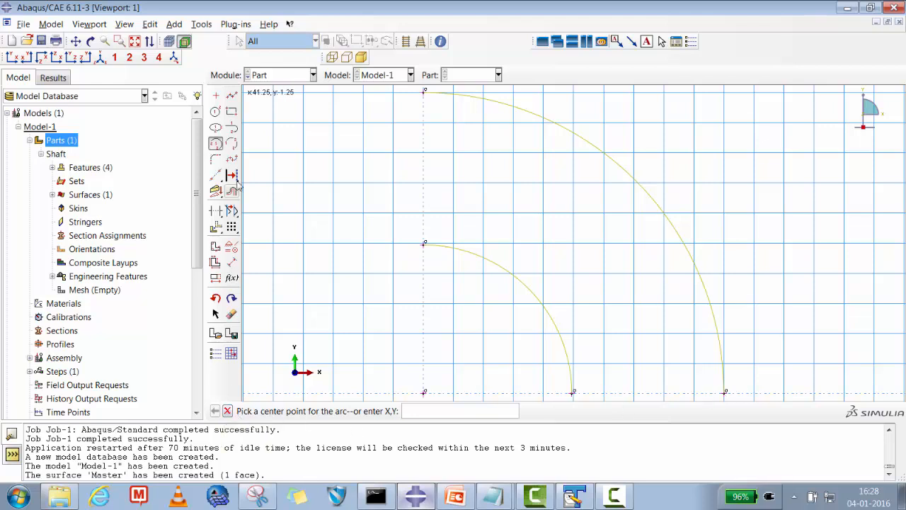
Connect the arcs' endpoints with a horizontal line from 24.7,0 to 50,0 and leave the line command, keeping the sketch open.
left_click(231, 94)
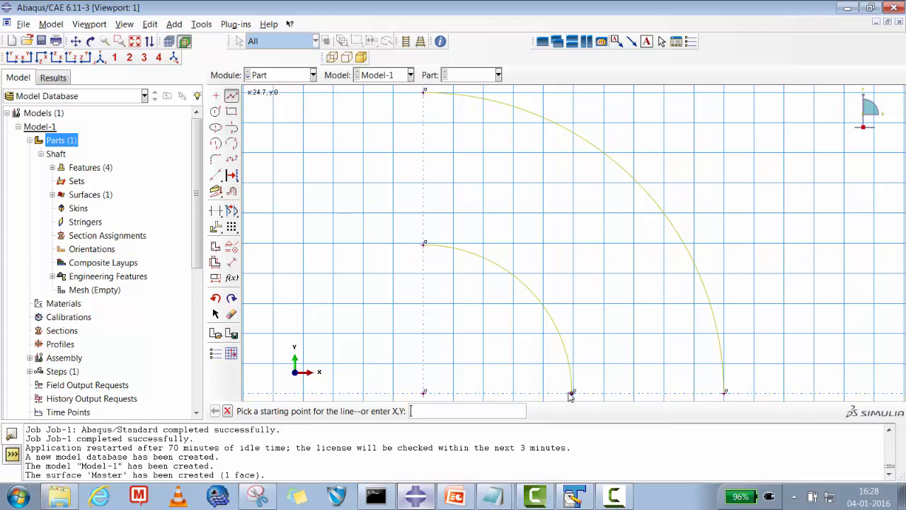
left_click(574, 394)
left_click(725, 391)
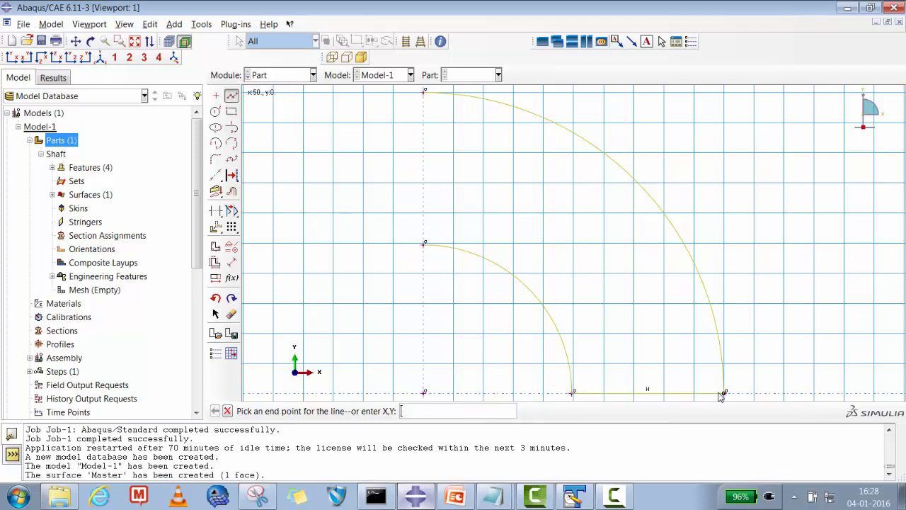
left_click(232, 97)
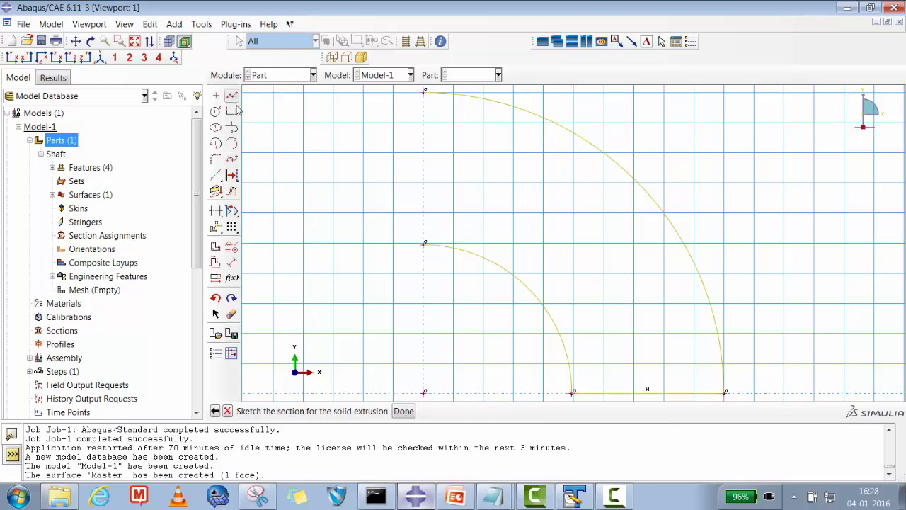
left_click(228, 411)
left_click(513, 274)
left_click(228, 411)
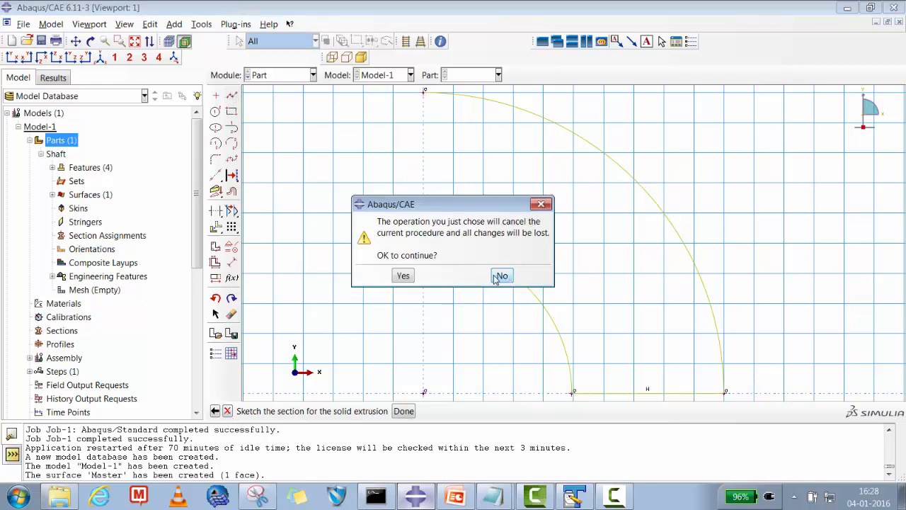
left_click(502, 276)
Draw a vertical line joining the arcs' endpoints from 0,24.7 to 0,50 to close the bushing section.
left_click(232, 96)
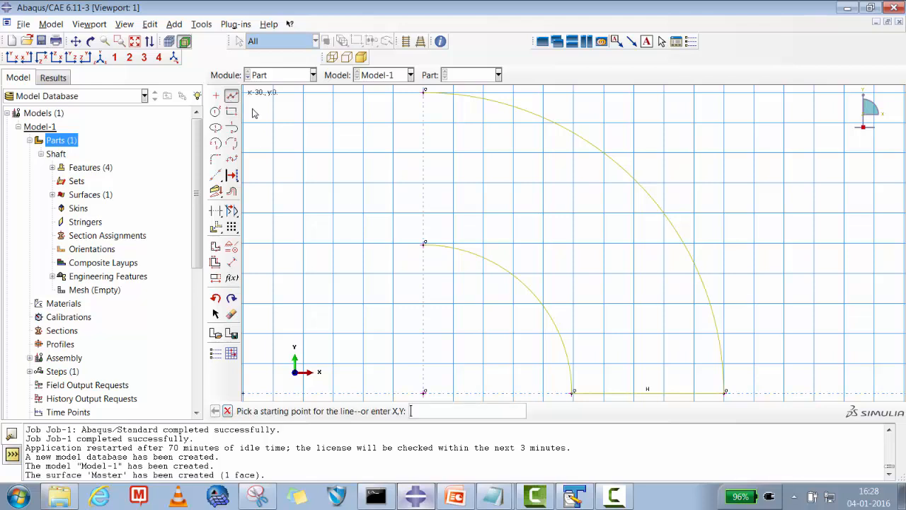
left_click(424, 245)
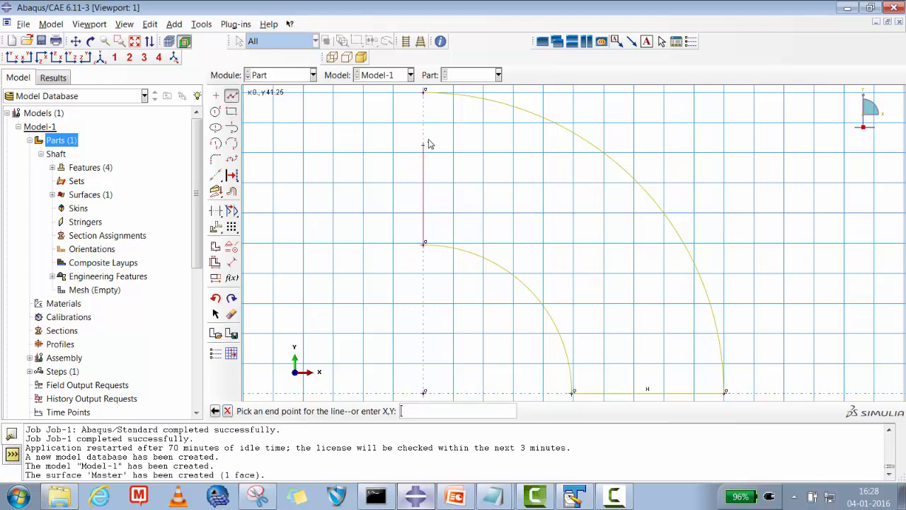
left_click(425, 92)
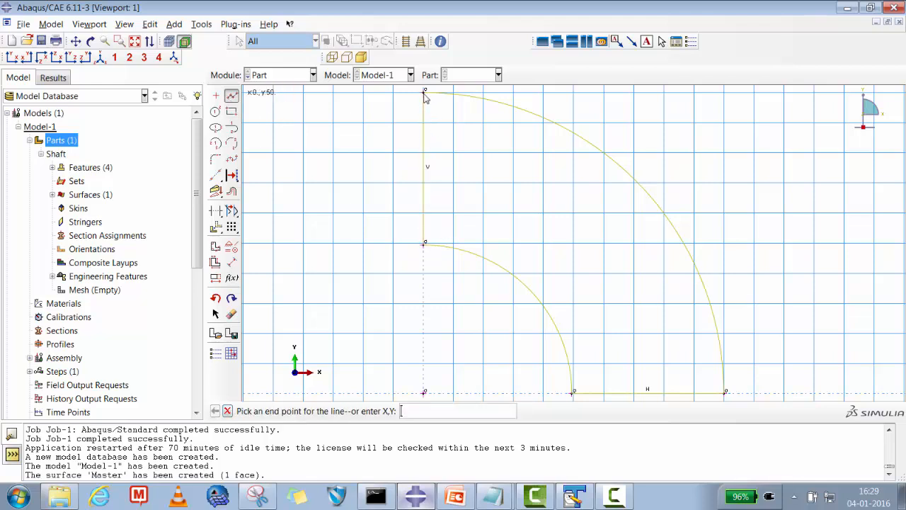
left_click(227, 410)
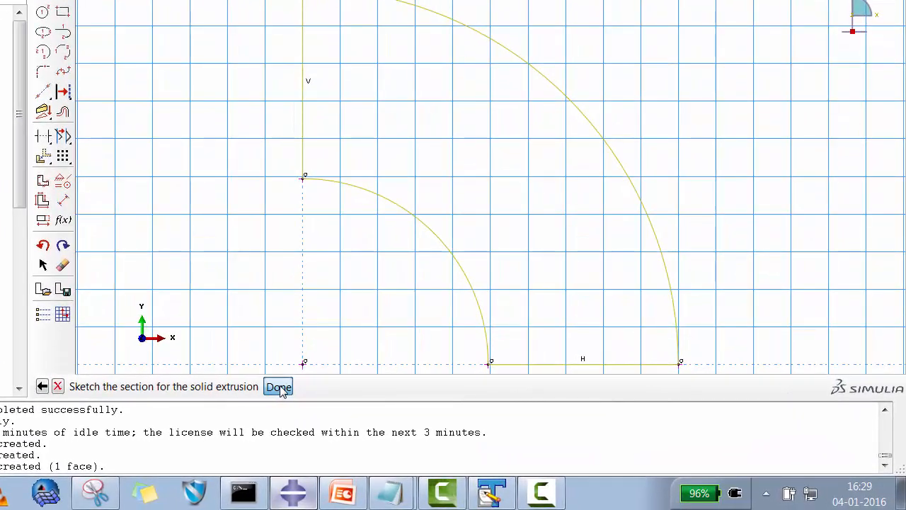
Finish the section sketch and extrude the bushing to a depth of 10.
left_click(333, 397)
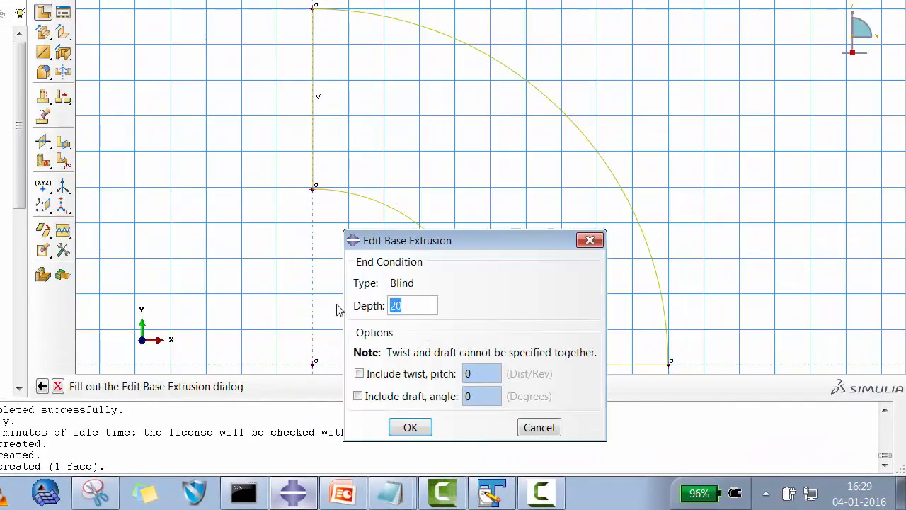
type("10")
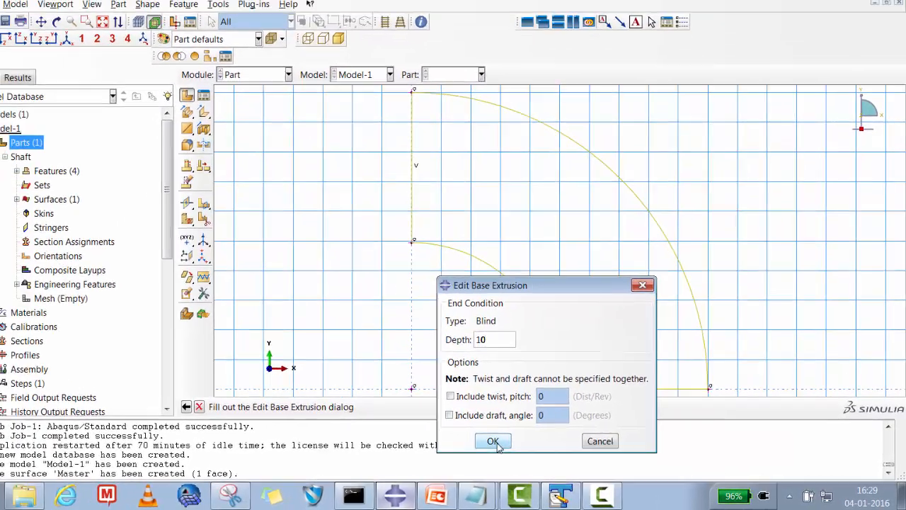
left_click(494, 441)
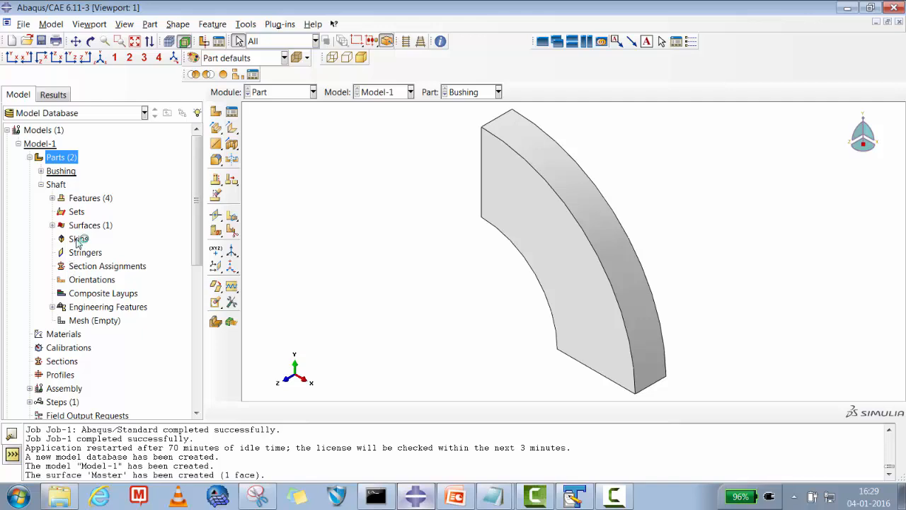
Create a material named Brass with isotropic elasticity, Young's modulus 100000 and Poisson's ratio 0.34.
scroll(78, 283, "down", 1)
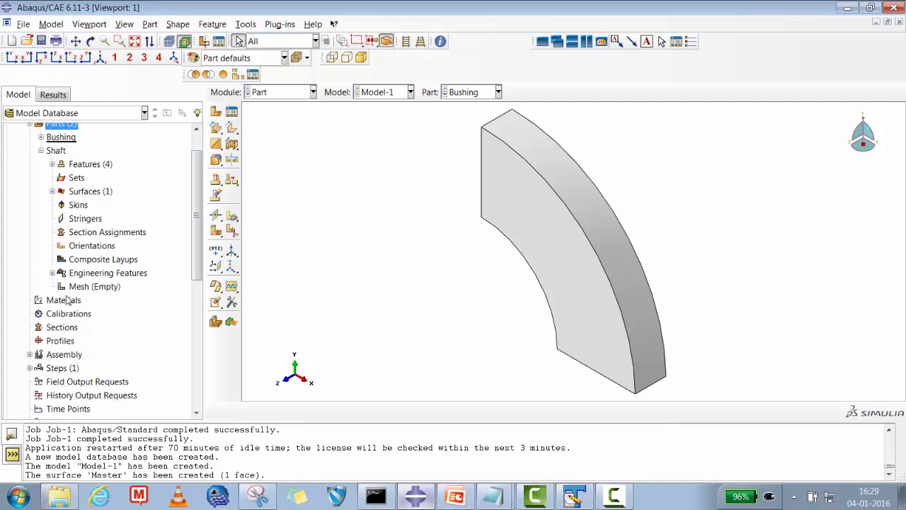
left_click(66, 301)
right_click(66, 301)
left_click(106, 304)
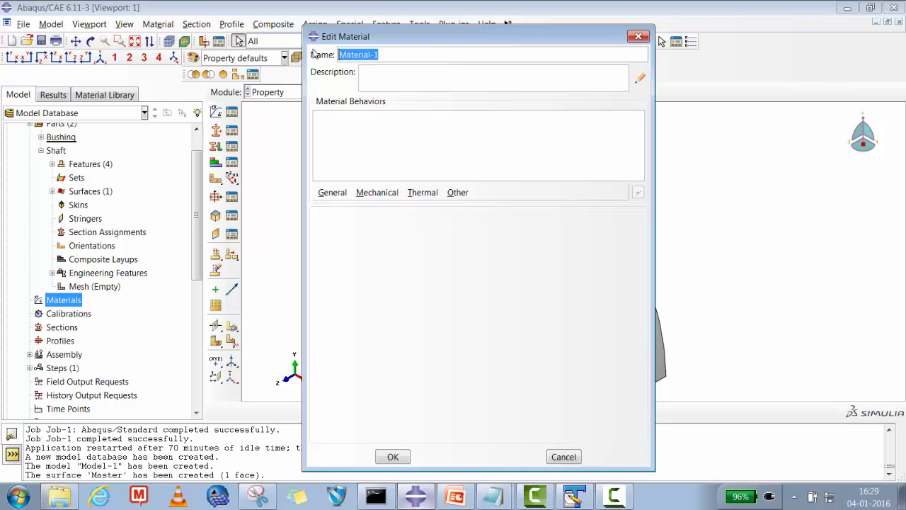
type("Brass")
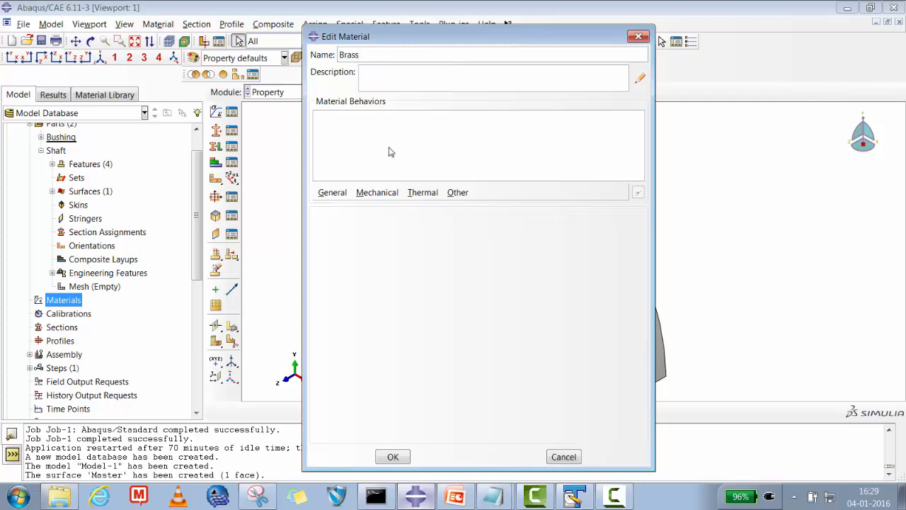
left_click(377, 192)
mouse_move(382, 208)
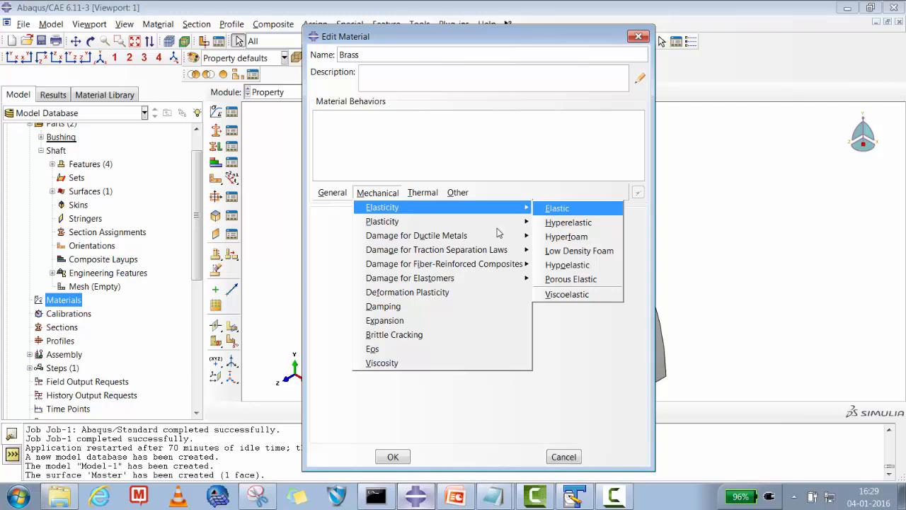
left_click(555, 209)
left_click(347, 374)
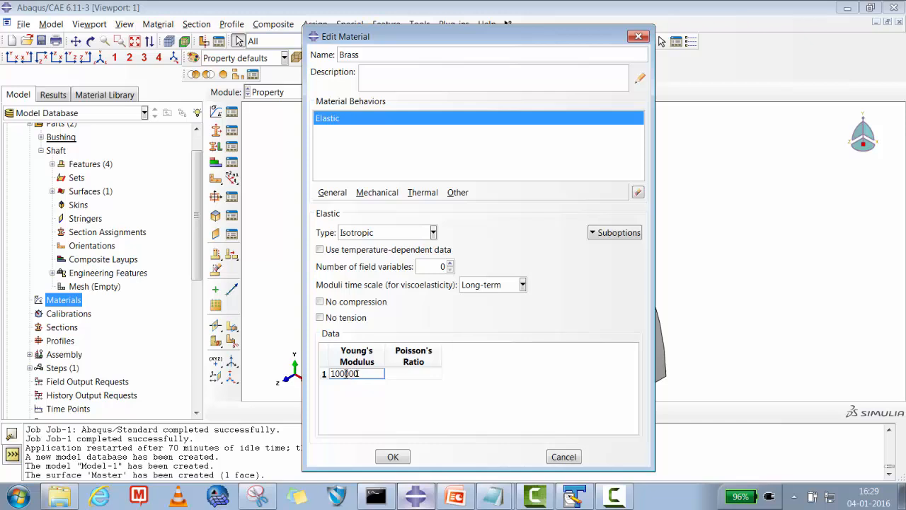
left_click(405, 374)
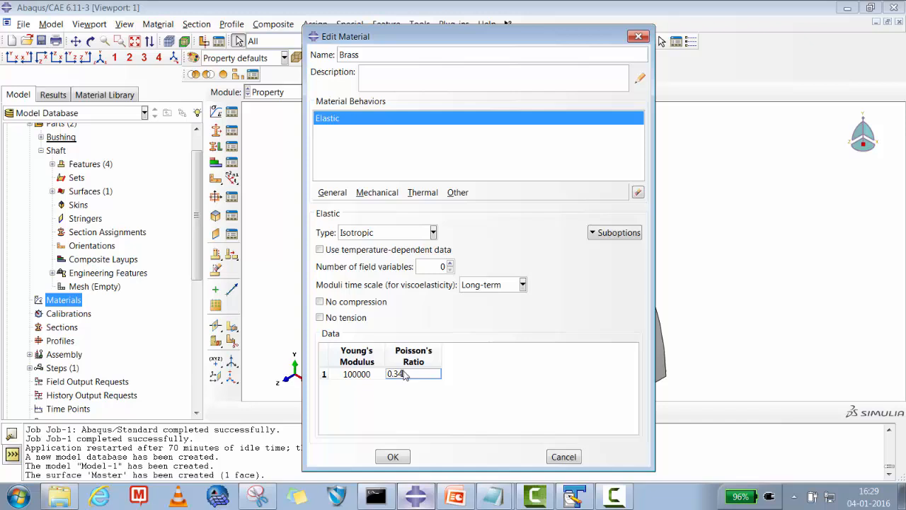
left_click(392, 457)
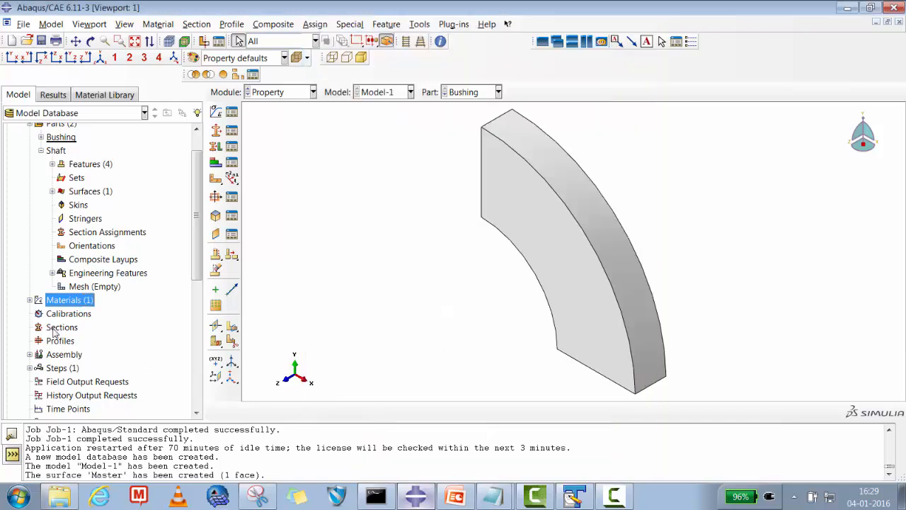
Create a solid homogeneous section named Bushing that uses the Brass material.
right_click(57, 328)
left_click(80, 352)
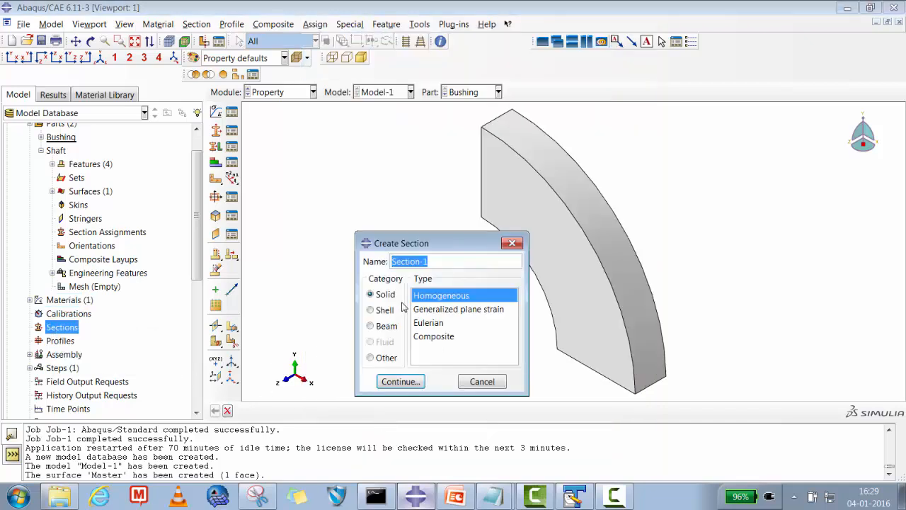
type("Bushing")
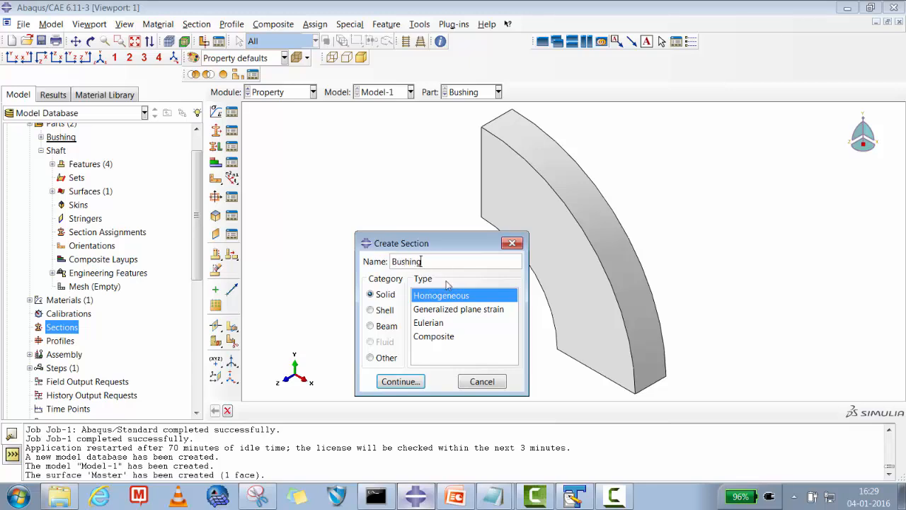
left_click(399, 381)
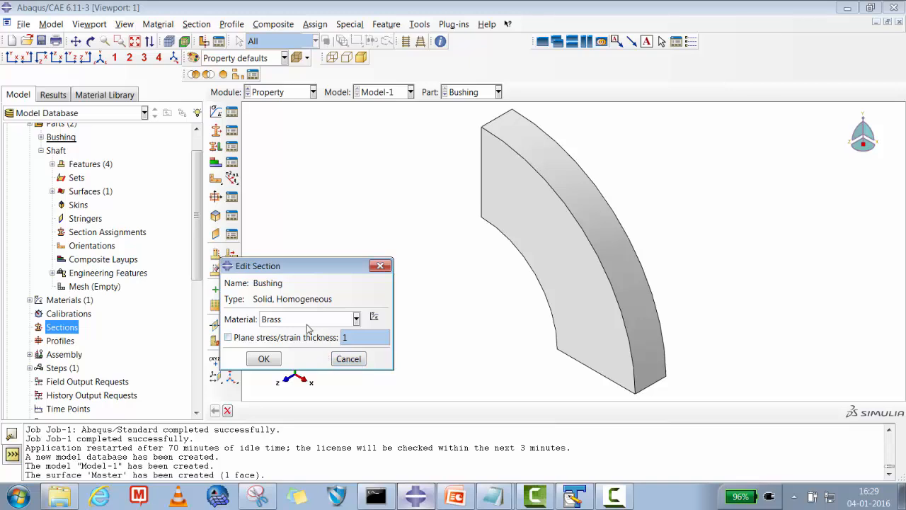
left_click(264, 360)
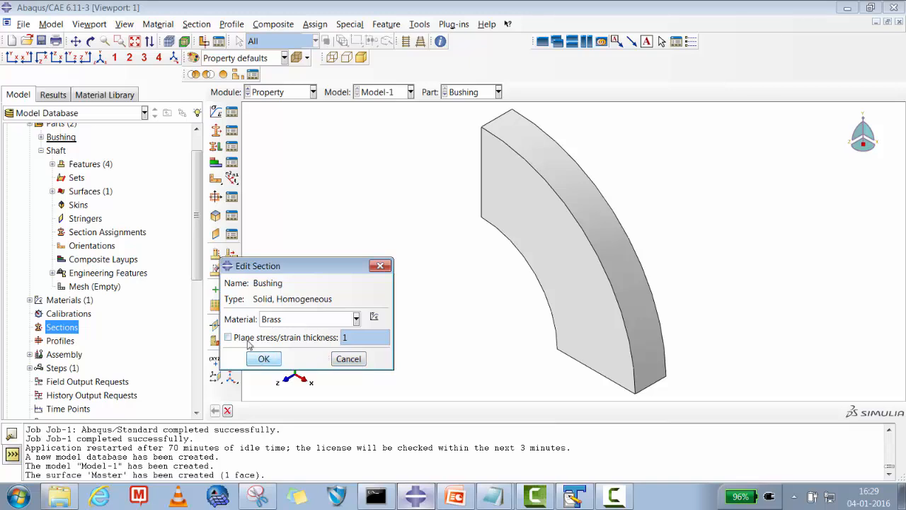
Assign the Bushing section to the whole solid region of the Bushing part.
left_click(41, 138)
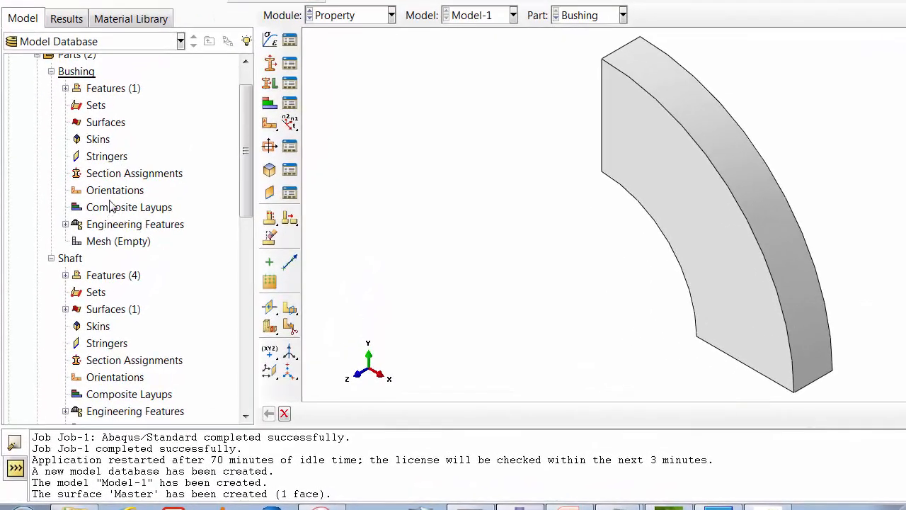
left_click(121, 175)
right_click(121, 175)
left_click(154, 201)
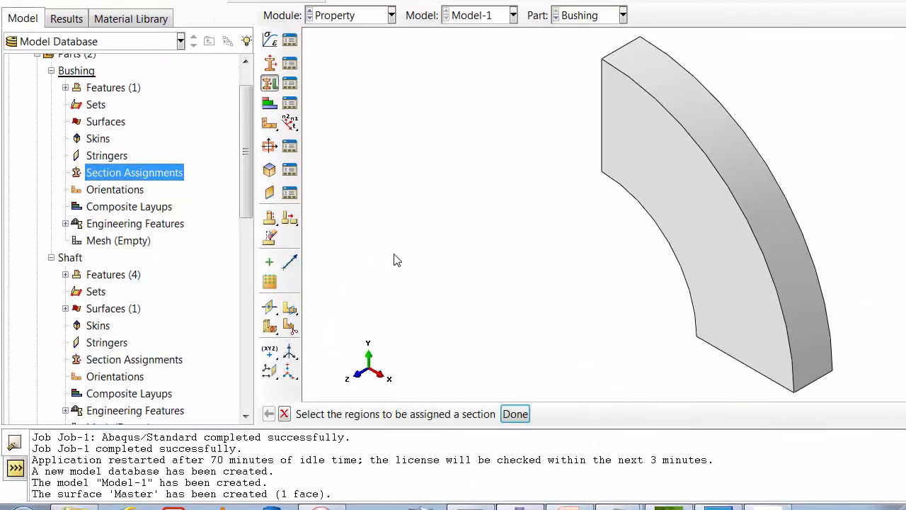
left_click(718, 309)
left_click(516, 415)
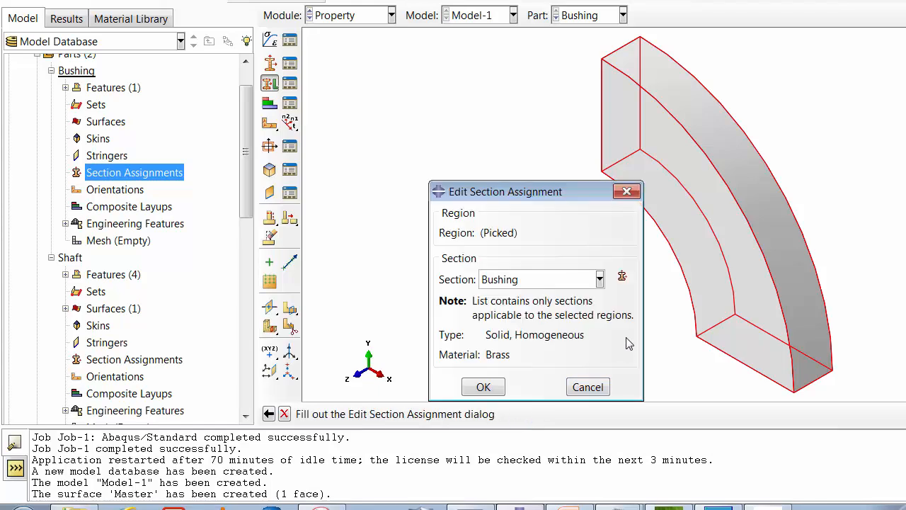
left_click(483, 387)
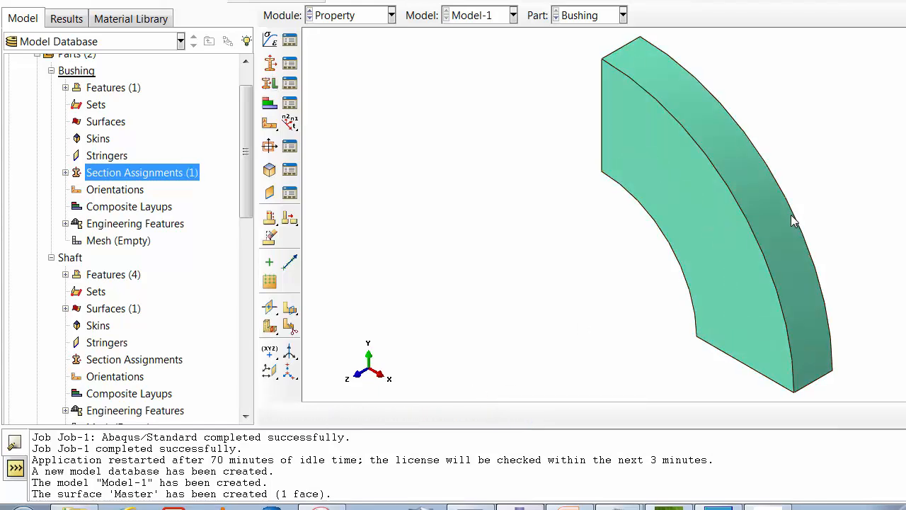
Create a surface named Slave on the inner curved face of the Bushing part.
right_click(104, 128)
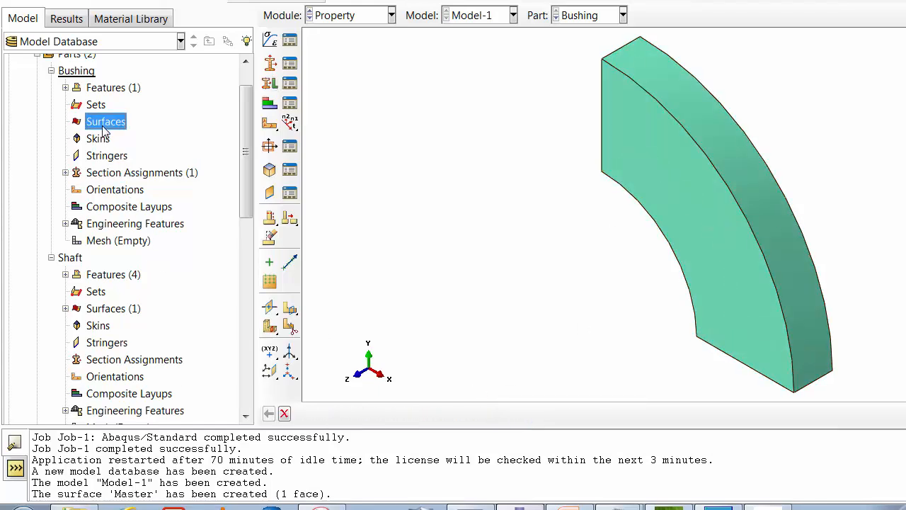
left_click(116, 153)
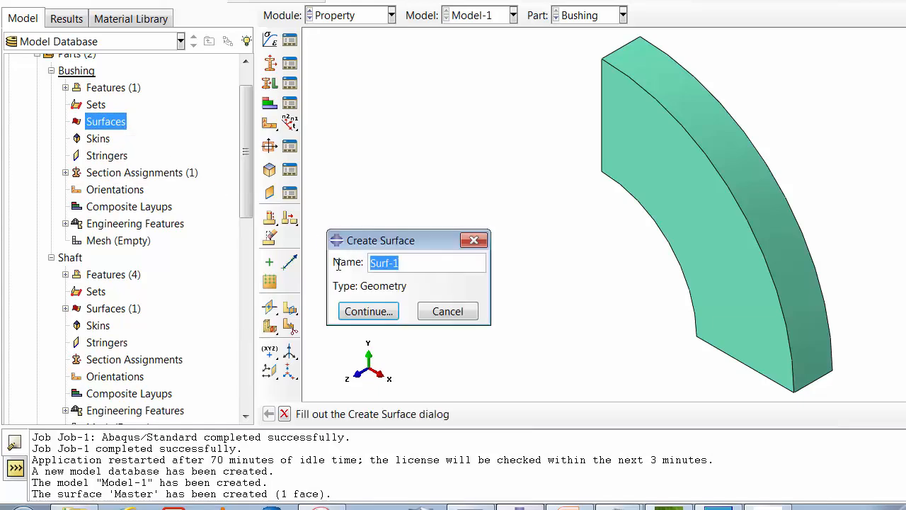
type("Slave")
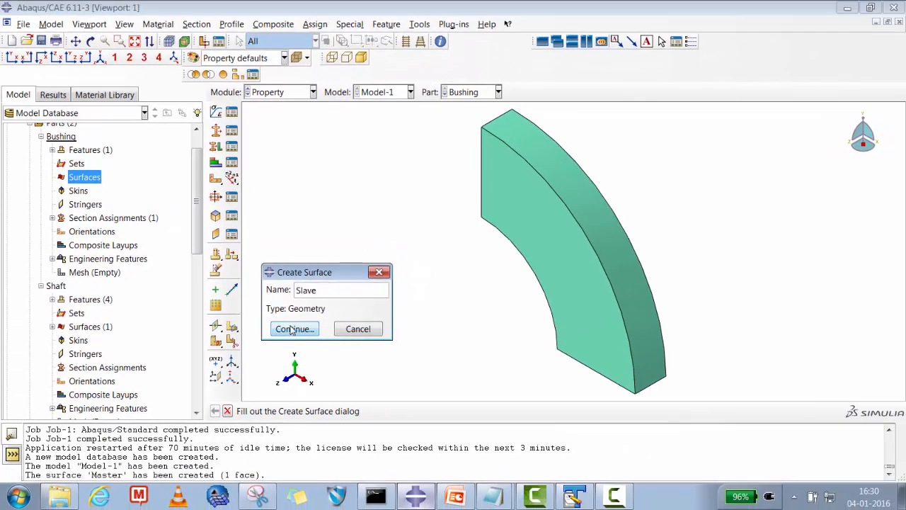
left_click(368, 311)
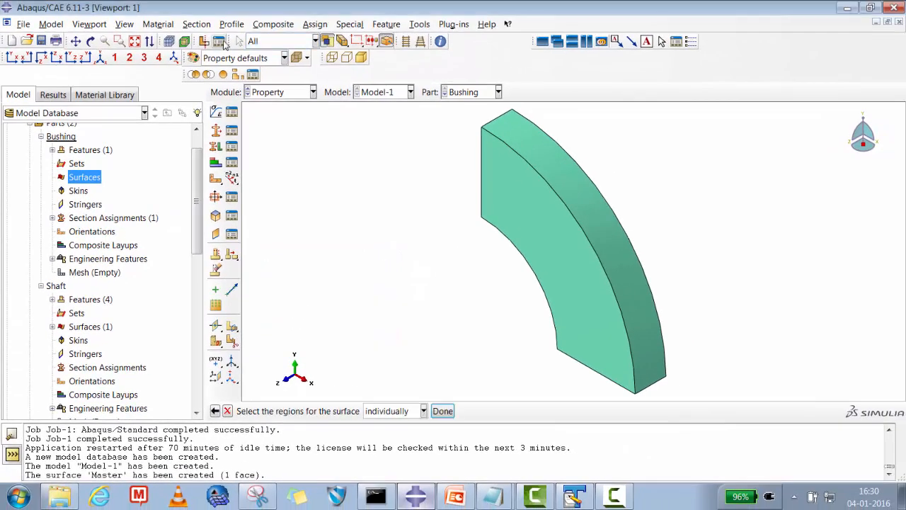
left_click(91, 41)
left_click_drag(651, 318, 602, 286)
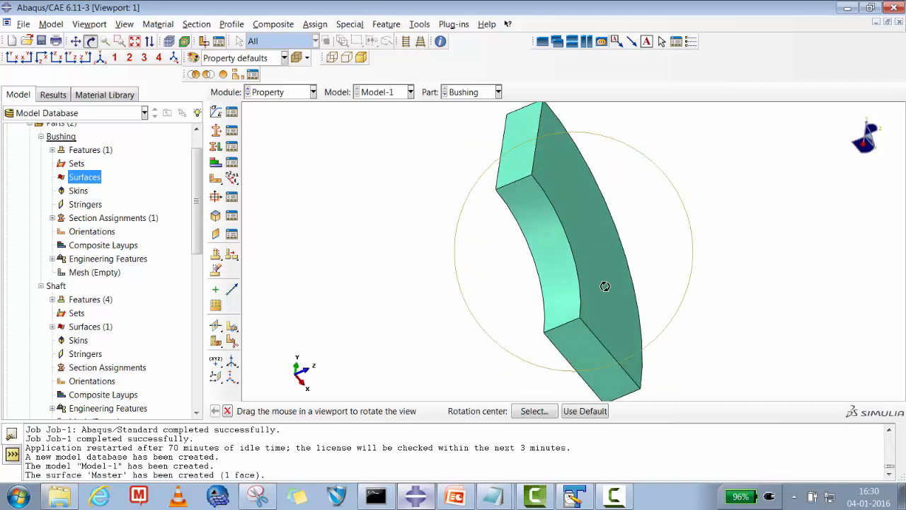
left_click(227, 411)
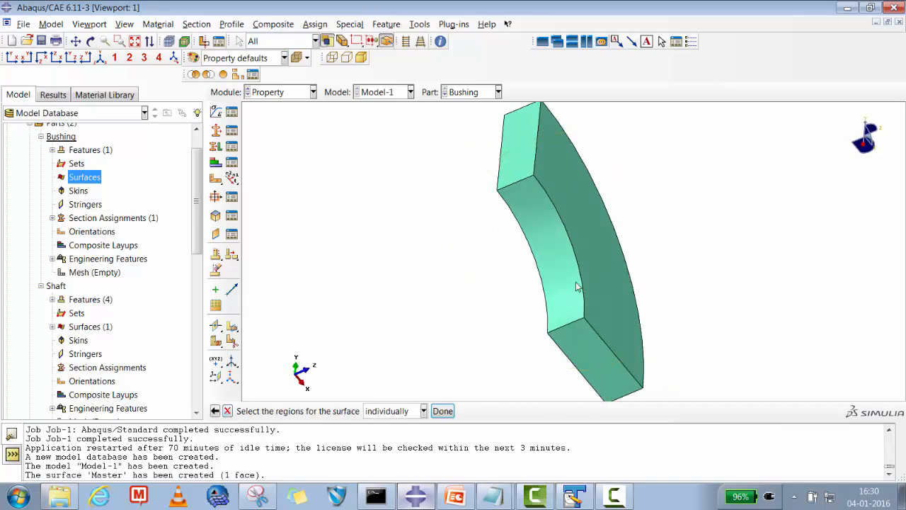
left_click(558, 269)
left_click(441, 410)
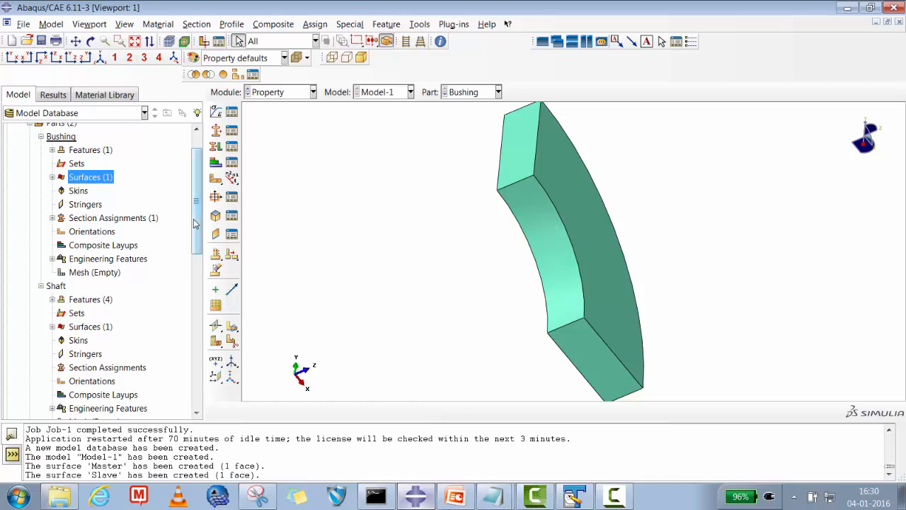
Review the Shaft part's defined surfaces and the remaining definitions in the model tree.
left_click_drag(199, 222, 200, 247)
scroll(101, 351, "up", 2)
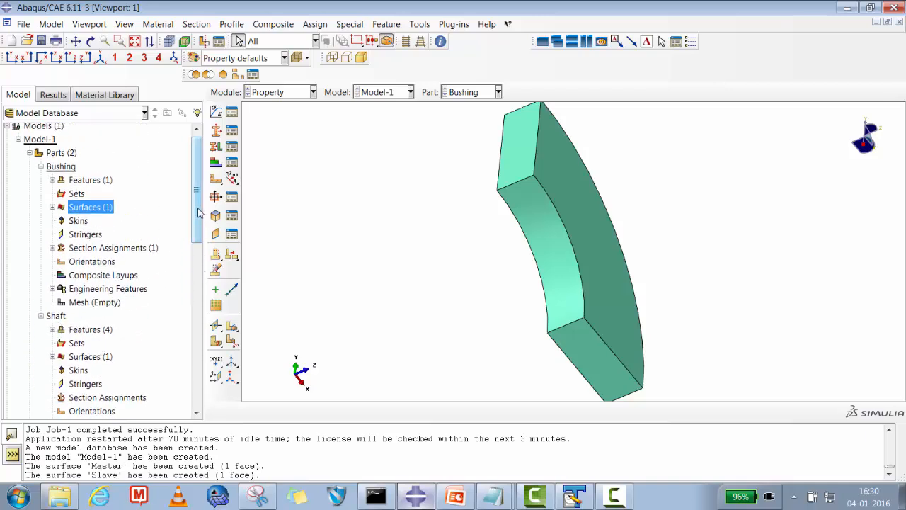
left_click_drag(199, 205, 199, 251)
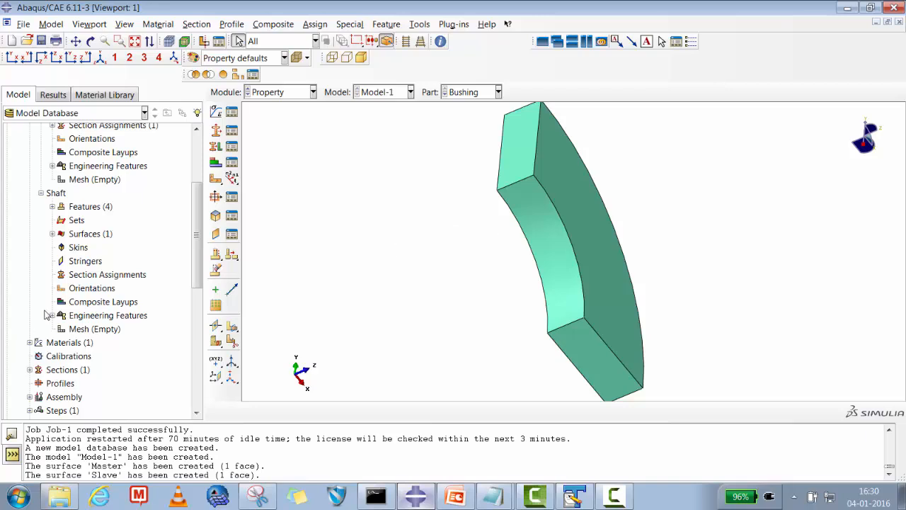
left_click(52, 234)
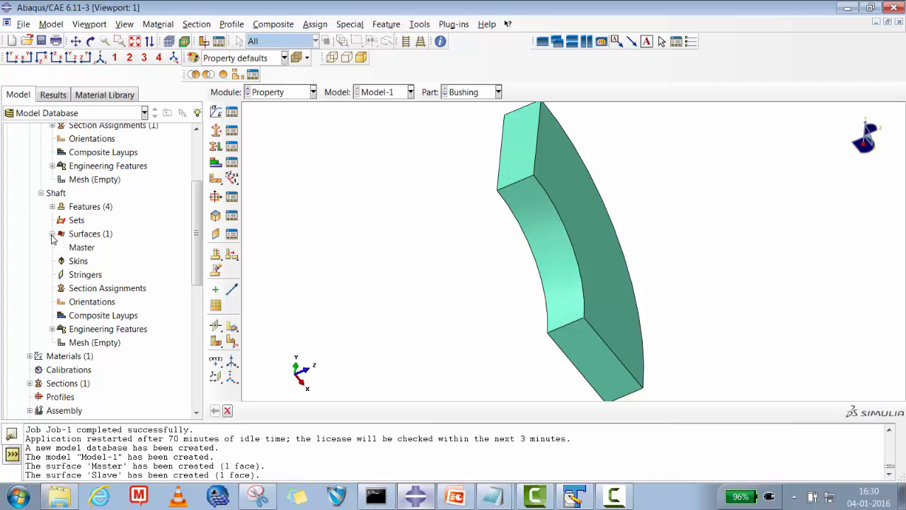
left_click(53, 235)
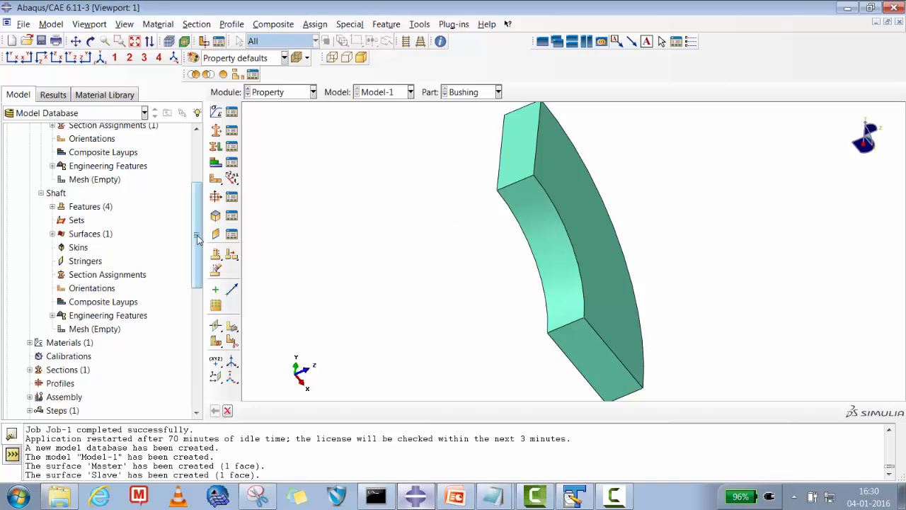
mouse_move(197, 236)
left_mouse_down()
mouse_move(198, 195)
mouse_move(198, 225)
left_mouse_up()
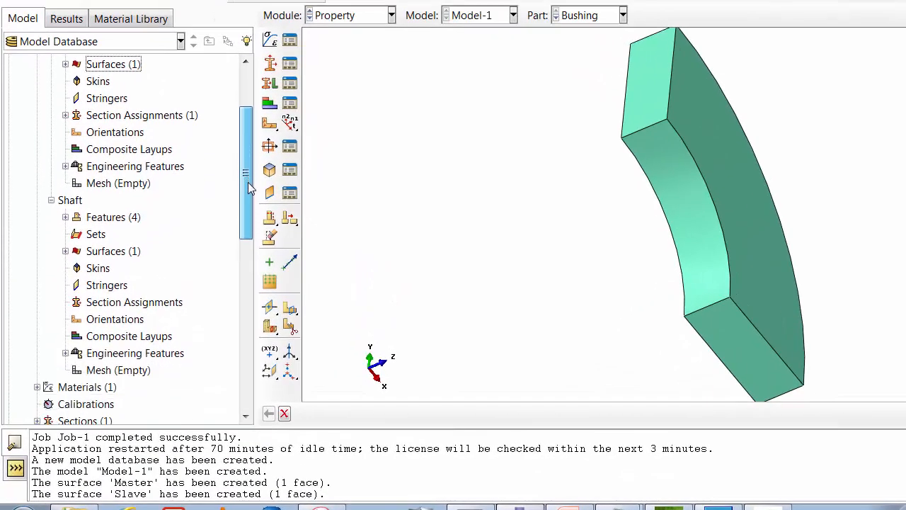
left_click_drag(248, 182, 248, 238)
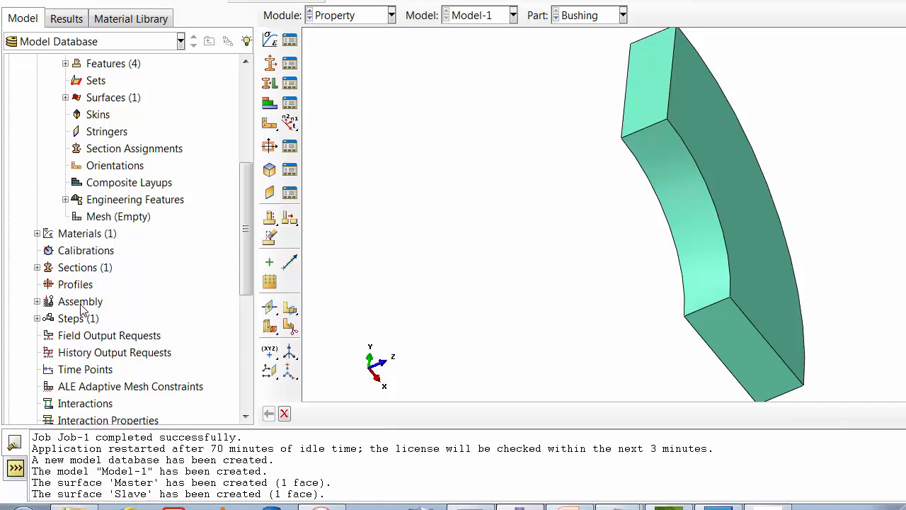
Add dependent instances of both the Bushing and Shaft parts to the assembly.
right_click(80, 306)
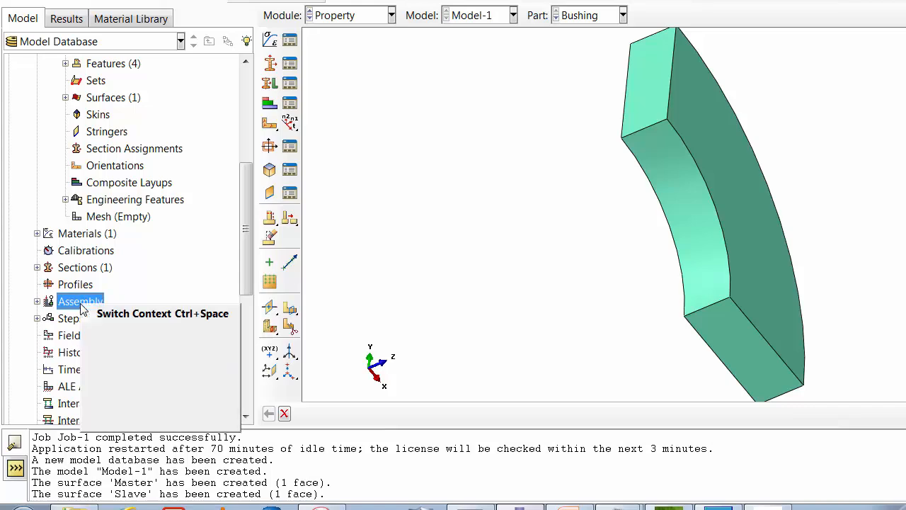
left_click(36, 302)
left_click(37, 302)
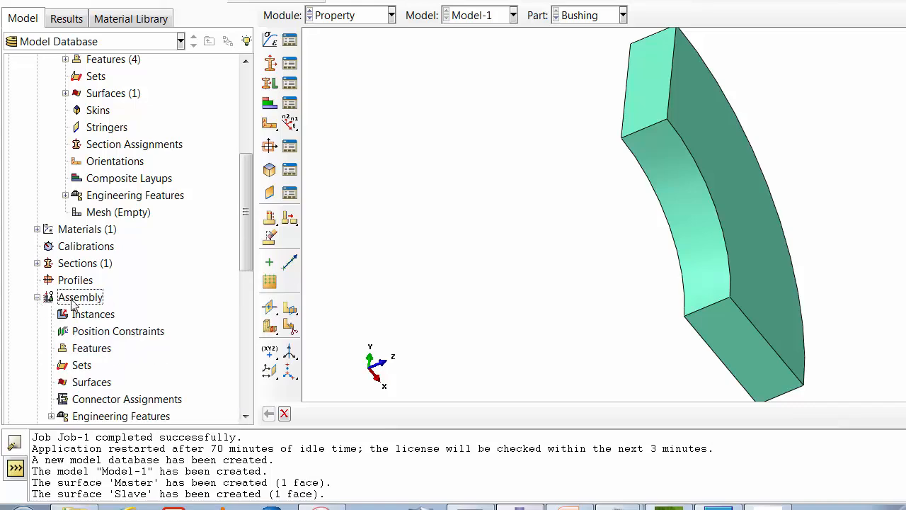
left_click(90, 313)
right_click(103, 316)
left_click(120, 344)
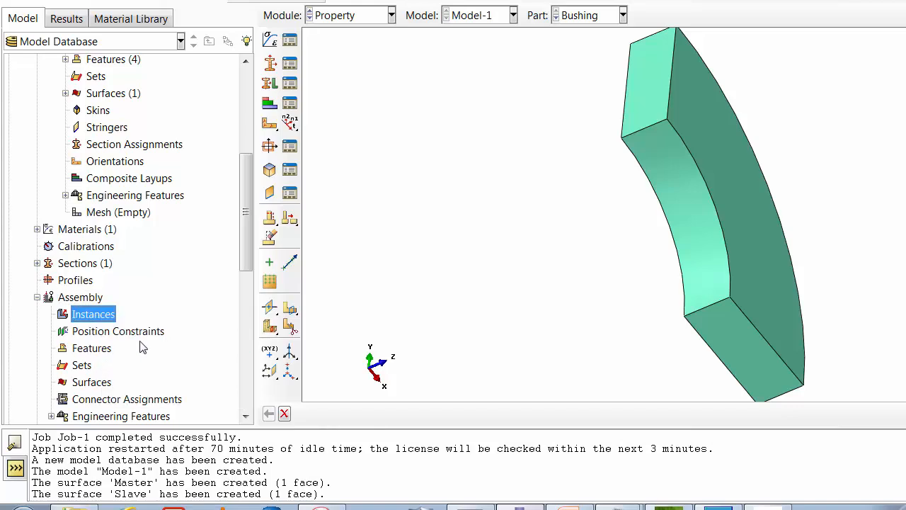
left_click_drag(542, 224, 542, 237)
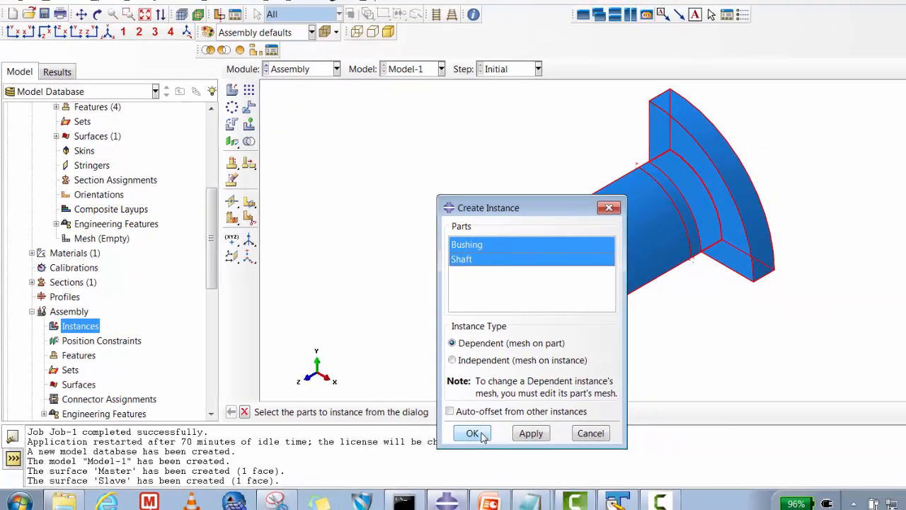
left_click(549, 438)
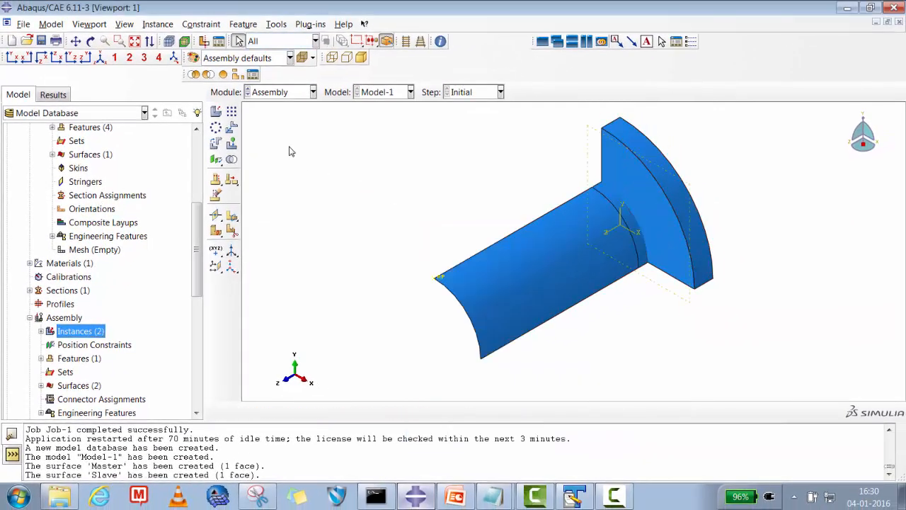
Color-code the assembly by part instances and examine how the bushing sits relative to the shaft.
left_click(234, 58)
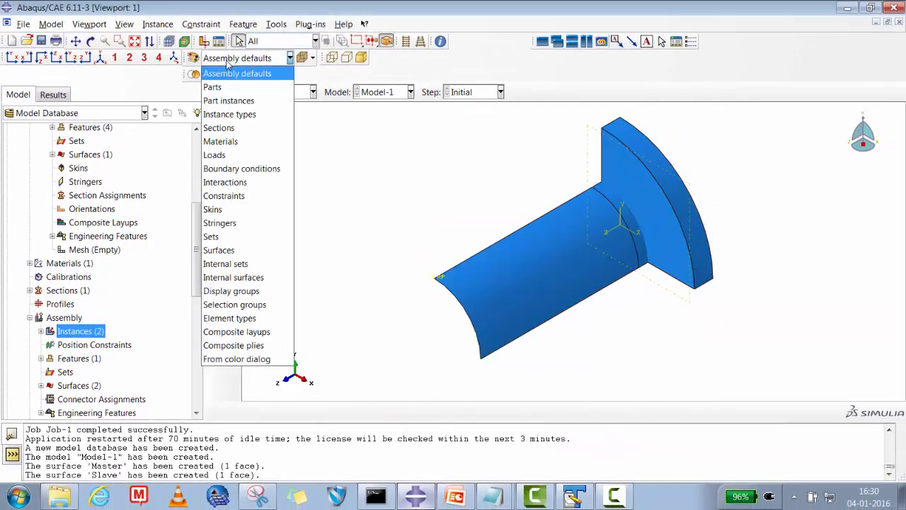
left_click(225, 98)
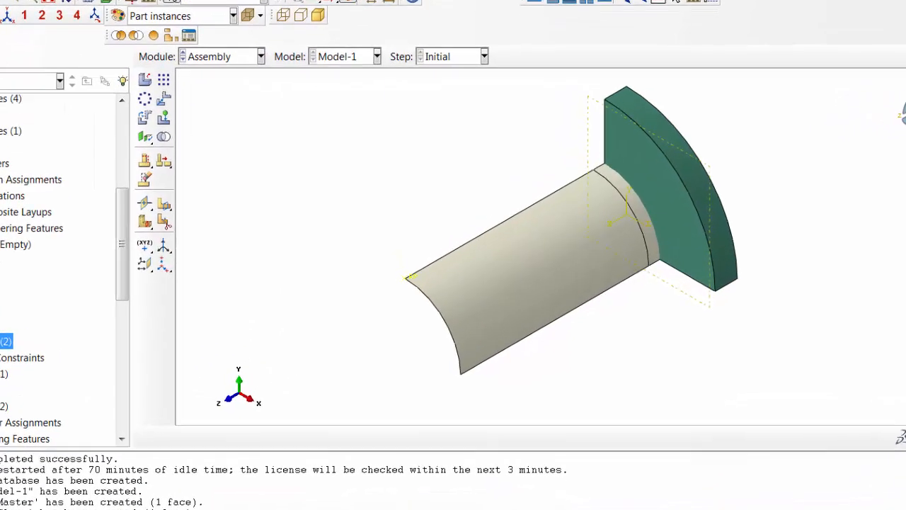
key("F3")
left_click_drag(643, 278, 481, 279)
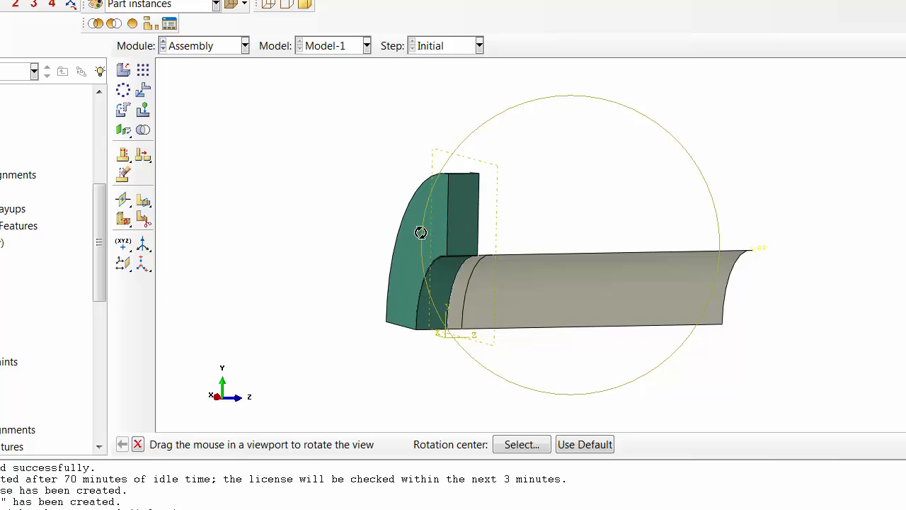
mouse_move(100, 220)
left_mouse_down()
mouse_move(100, 196)
mouse_move(91, 265)
mouse_move(89, 231)
left_mouse_up()
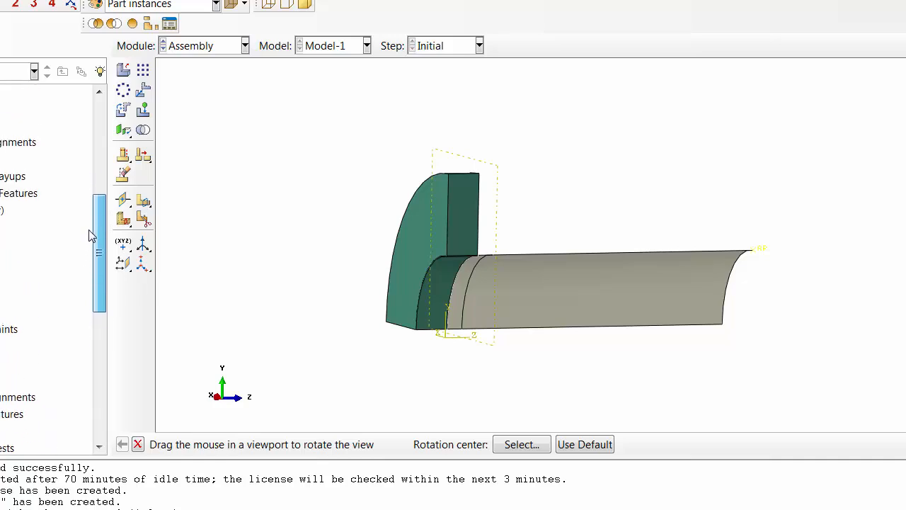
Seed the Shaft part with an approximate global size of 1 and generate its mesh.
left_click(190, 47)
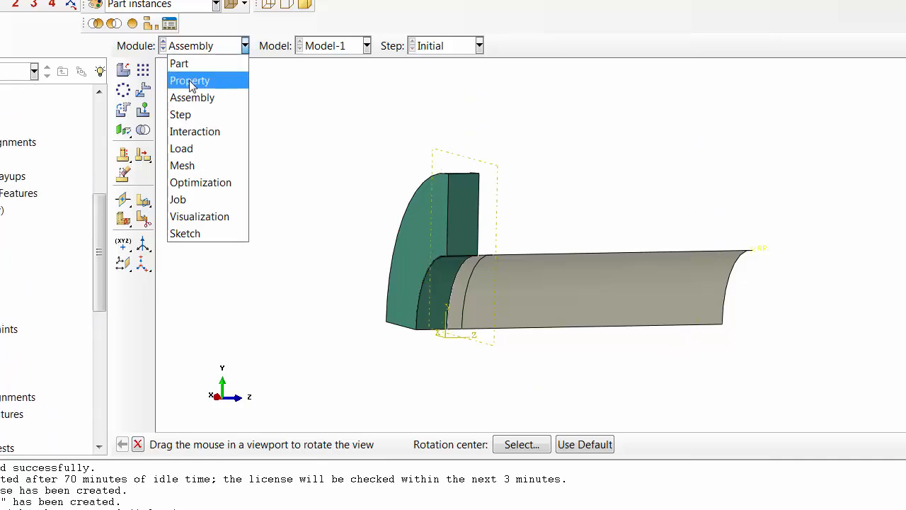
left_click(182, 165)
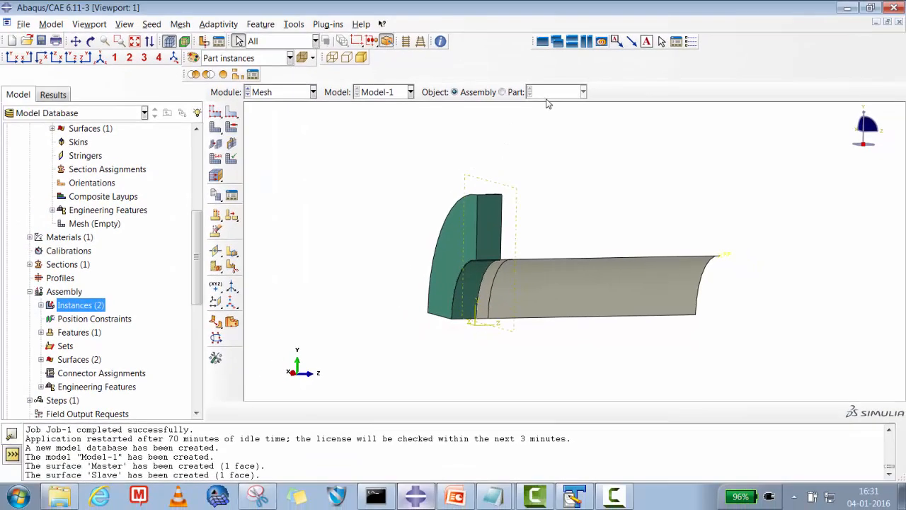
left_click(491, 68)
left_click(541, 69)
left_click(544, 120)
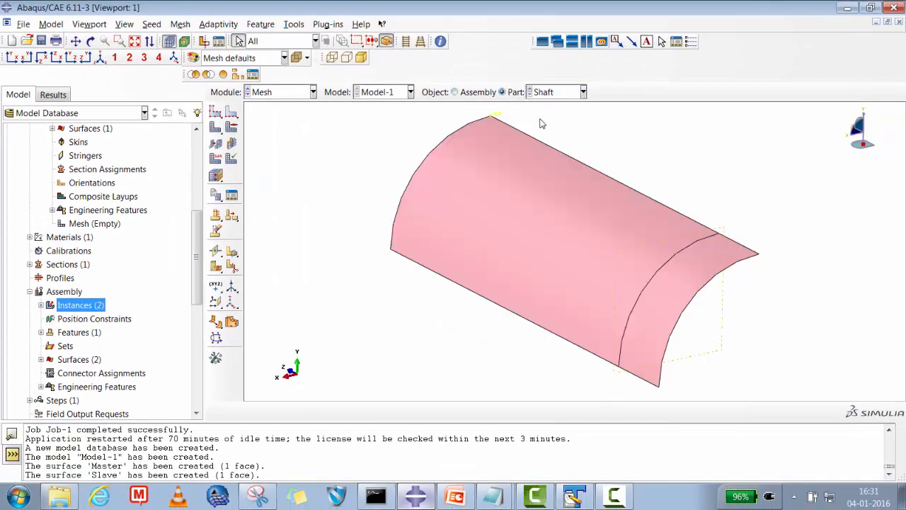
left_click(215, 112)
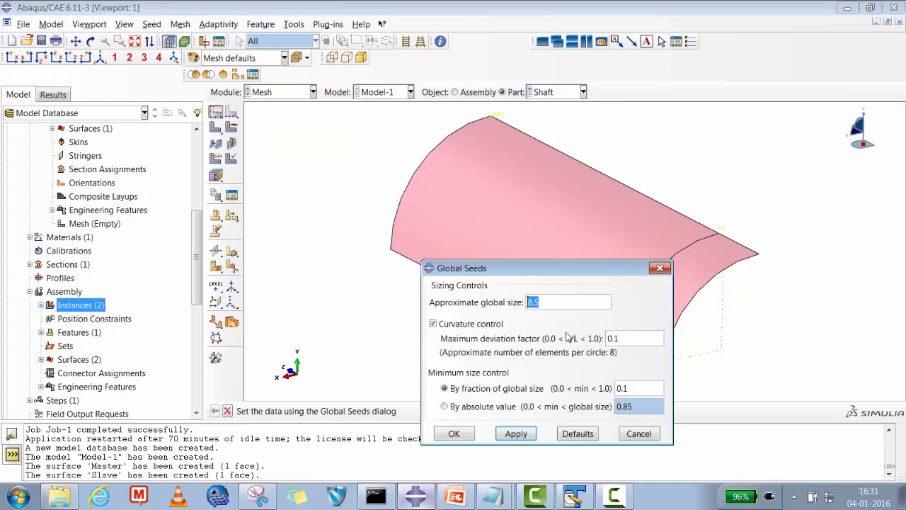
left_click(545, 303)
left_click_drag(546, 304, 520, 310)
type("1")
left_click(455, 434)
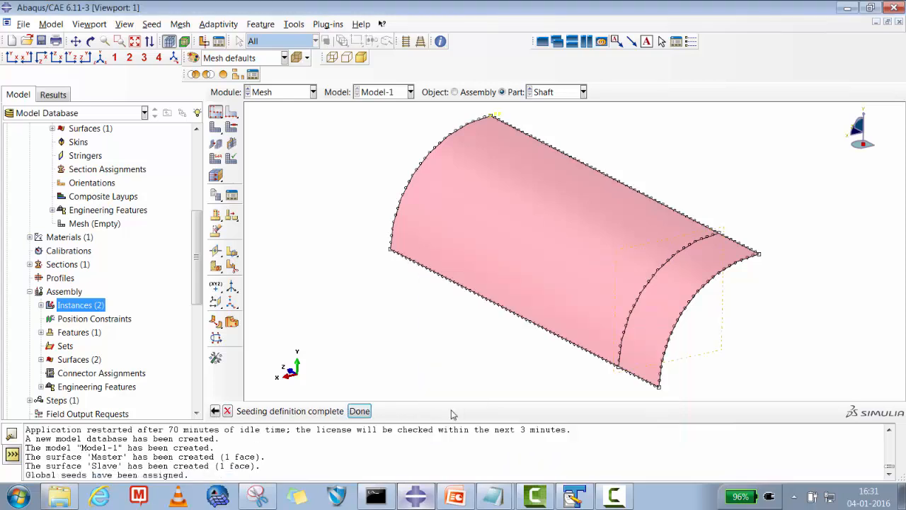
left_click(216, 128)
left_click(327, 410)
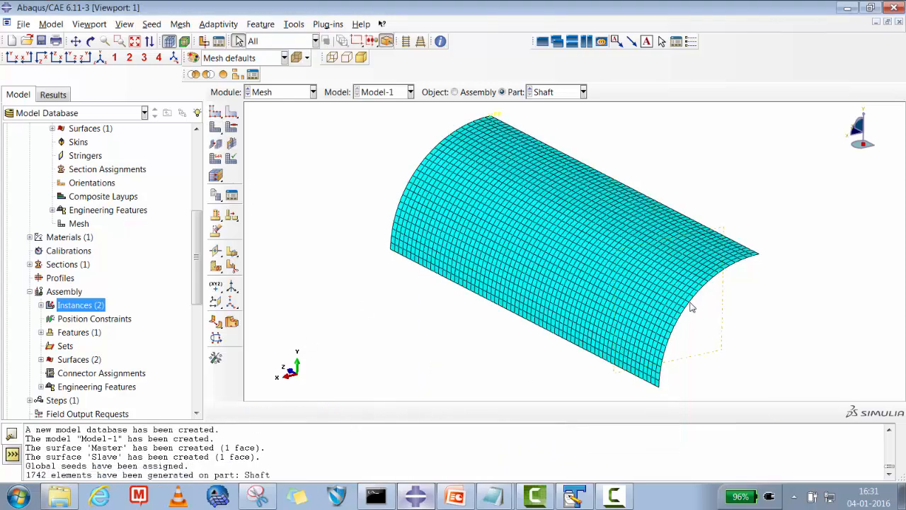
Seed the Bushing part with an approximate global size of 1.0 and generate its mesh.
left_click(551, 92)
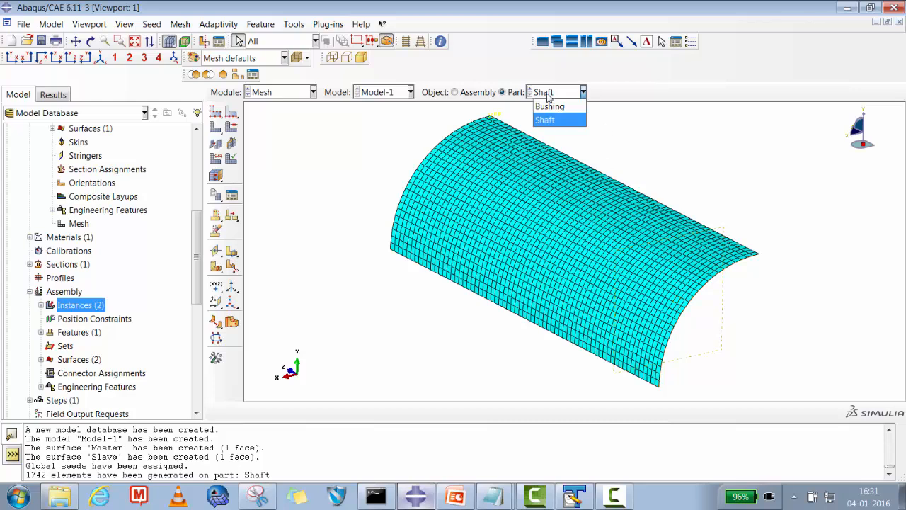
left_click(556, 116)
left_click(216, 112)
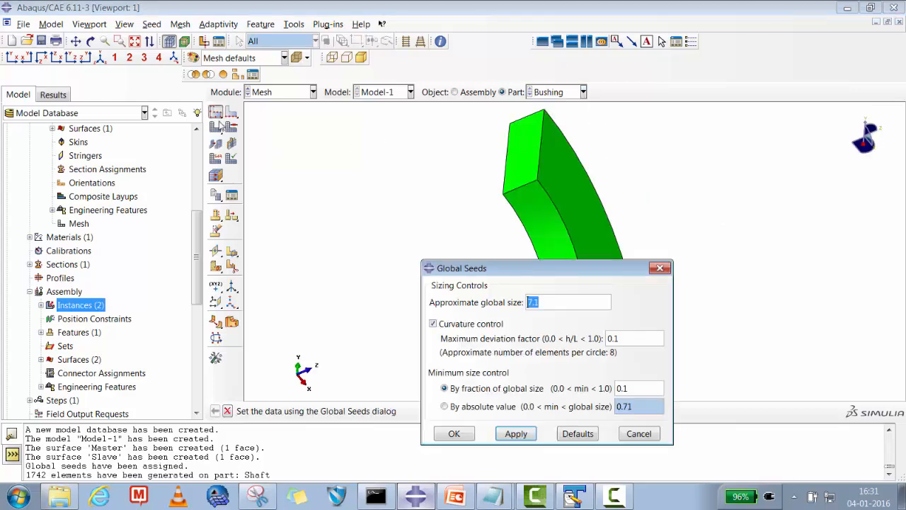
type("1.0")
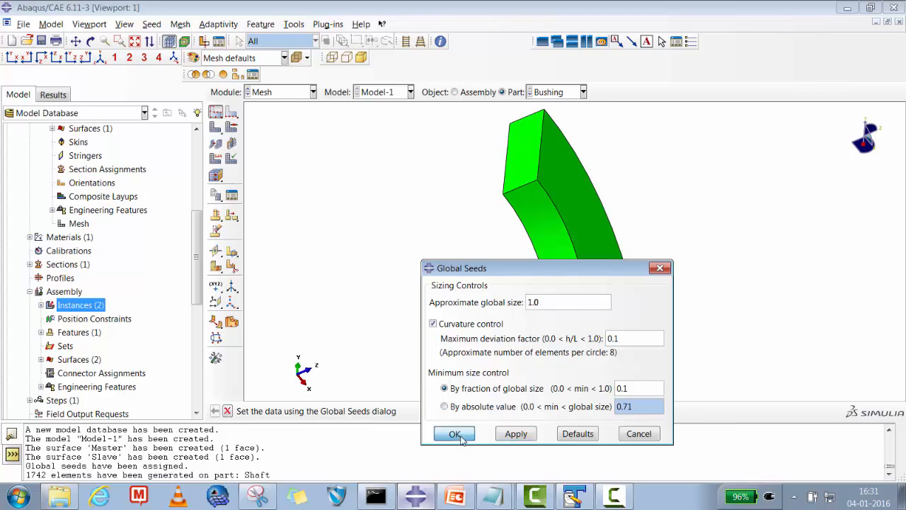
left_click(454, 434)
left_click(216, 127)
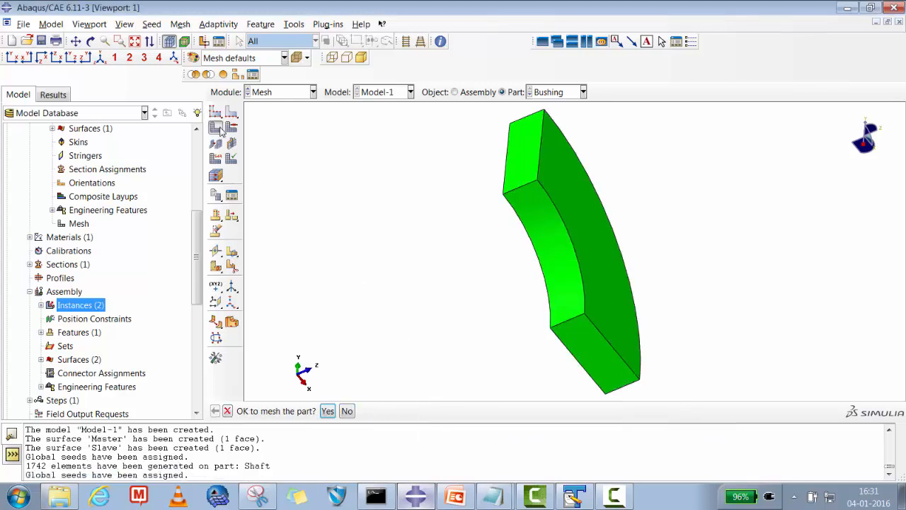
left_click(328, 411)
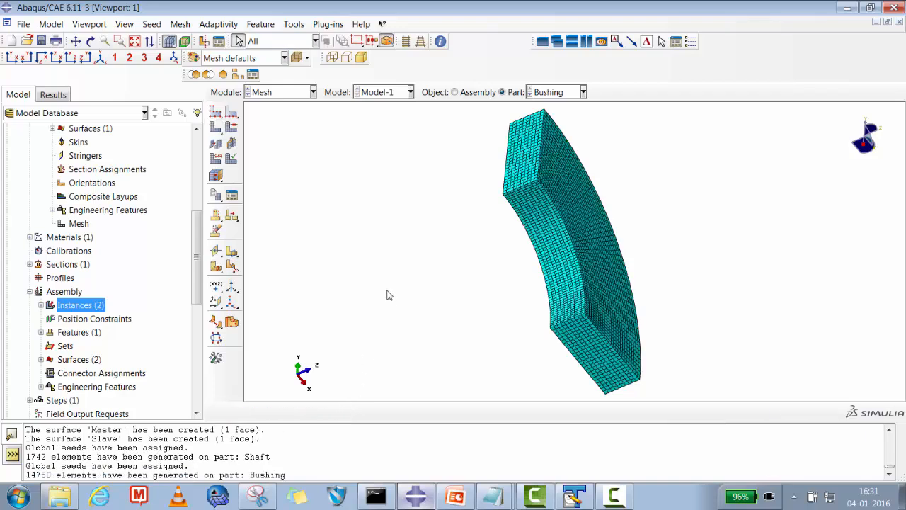
Examine the mesh of the whole assembly and of the Bushing part from several directions.
left_click(472, 95)
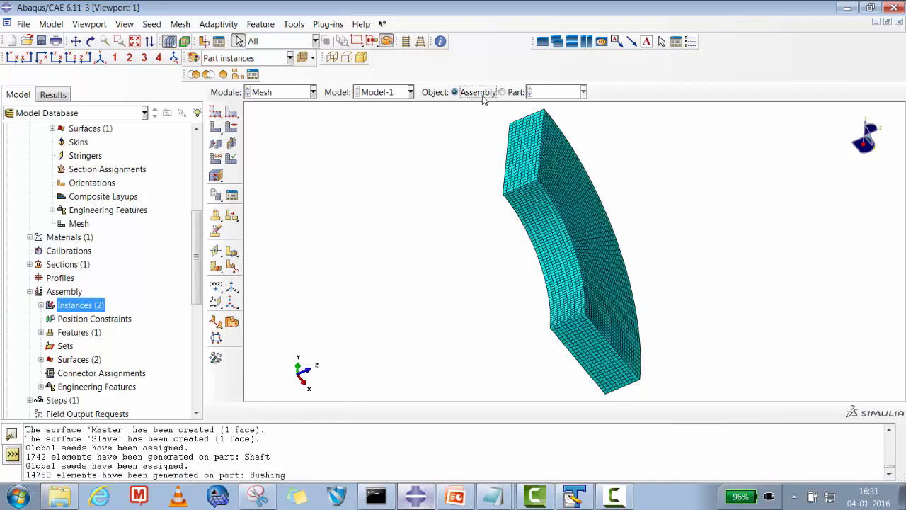
left_click(90, 41)
left_click_drag(616, 243, 528, 297)
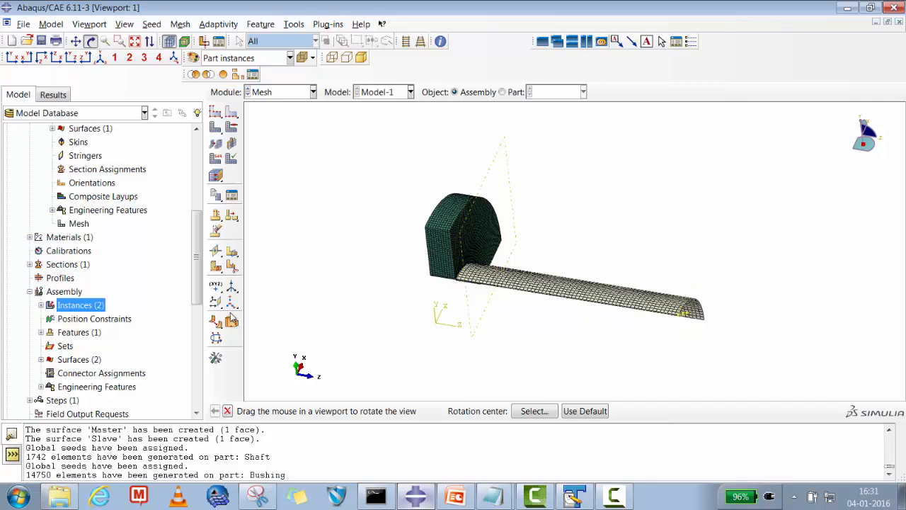
left_click_drag(415, 230, 300, 142)
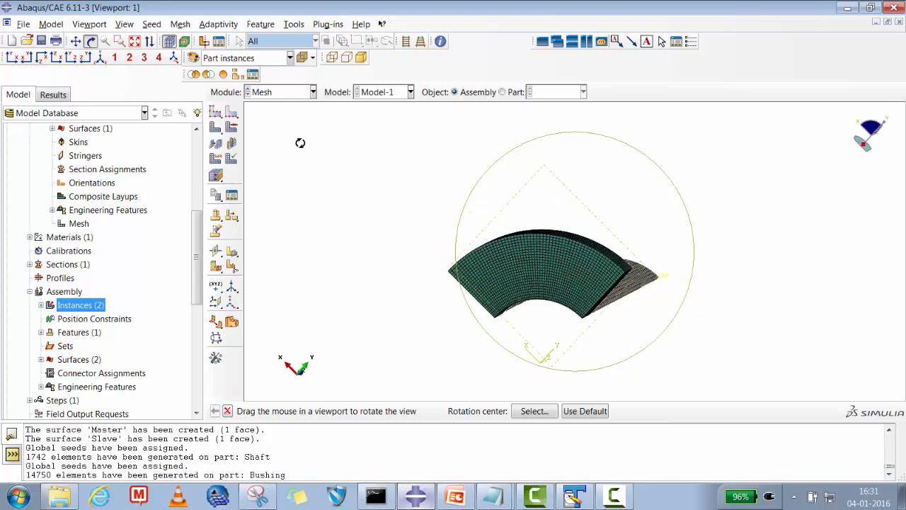
left_click(502, 92)
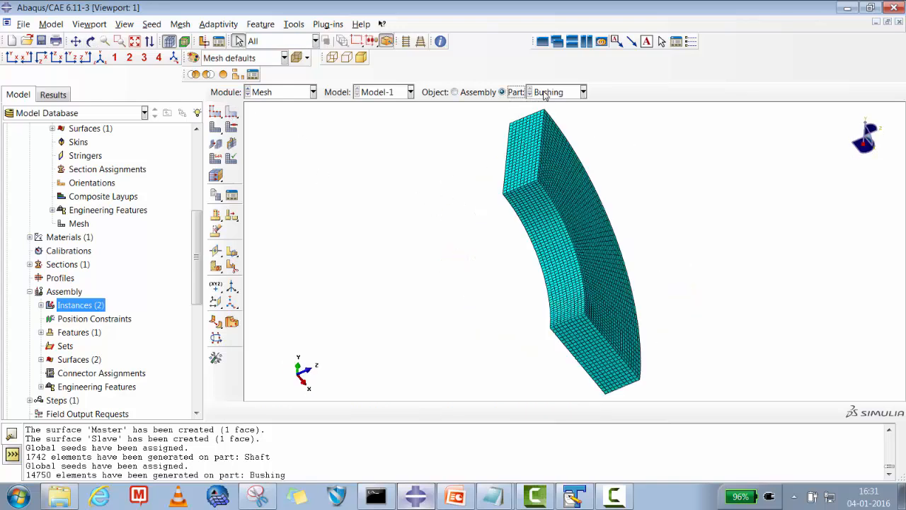
left_click(86, 58)
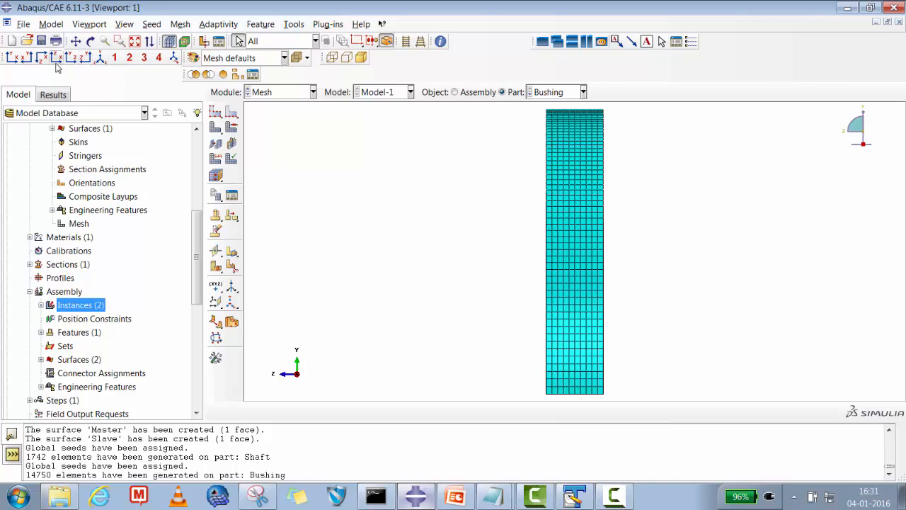
left_click(56, 60)
left_click(41, 61)
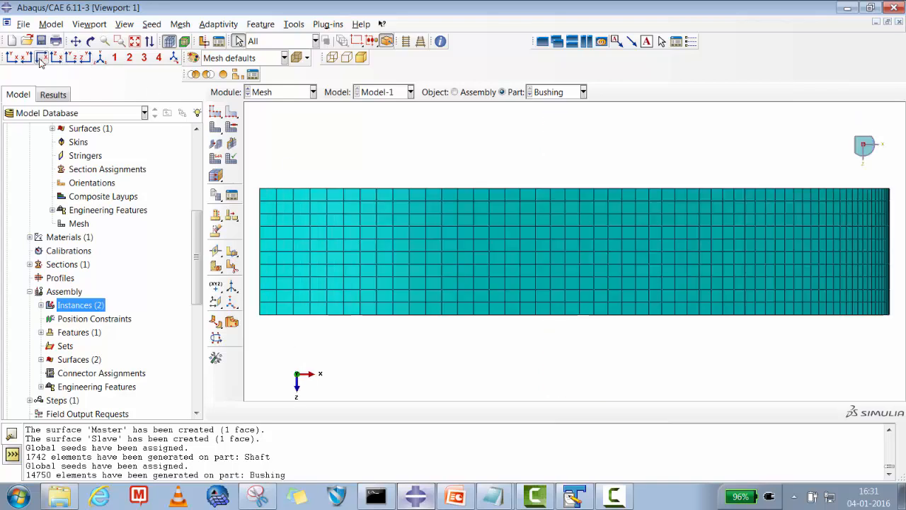
left_click(101, 58)
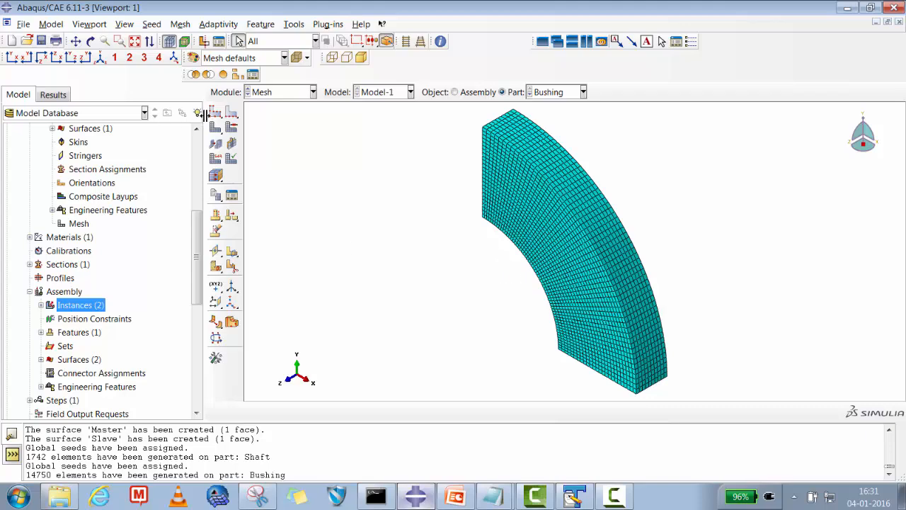
left_click(91, 42)
left_click_drag(509, 255, 496, 293)
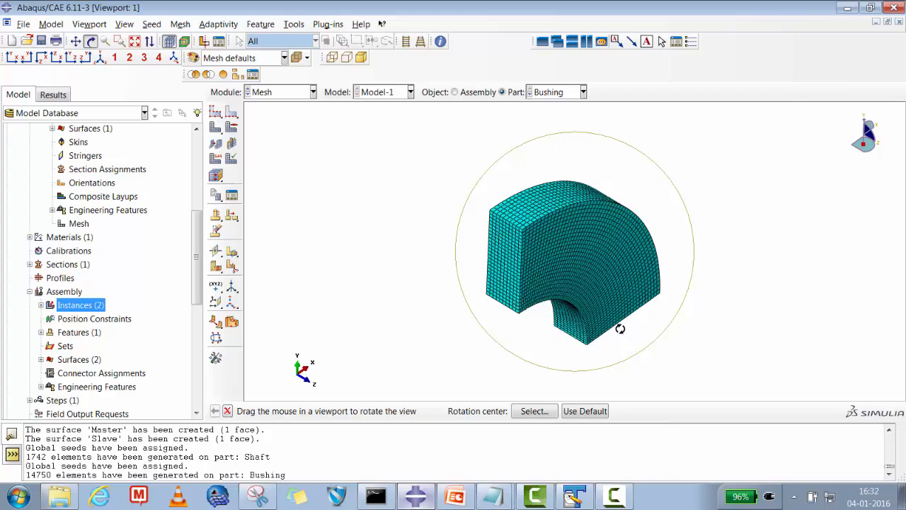
left_click_drag(614, 263, 556, 255)
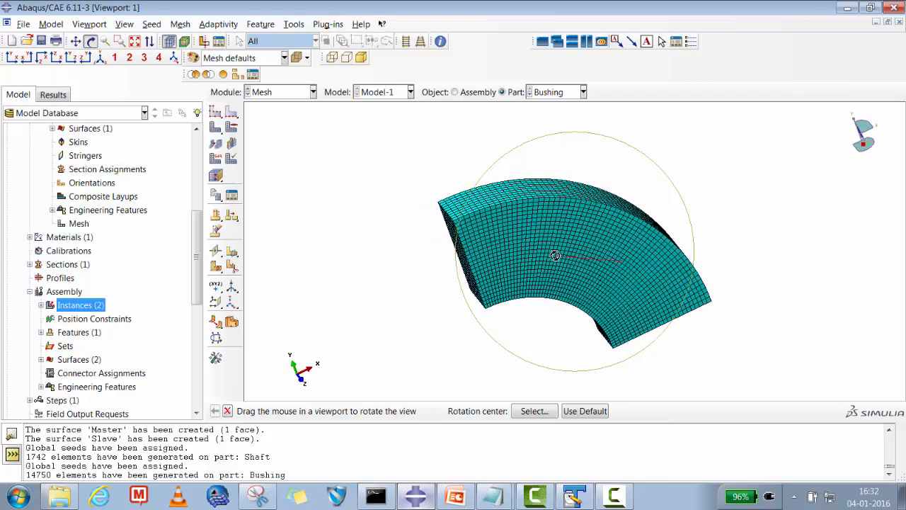
Display the Bushing's unmeshed geometry in the Part module and the shaft-bushing model in the Assembly module.
left_click_drag(196, 257, 191, 191)
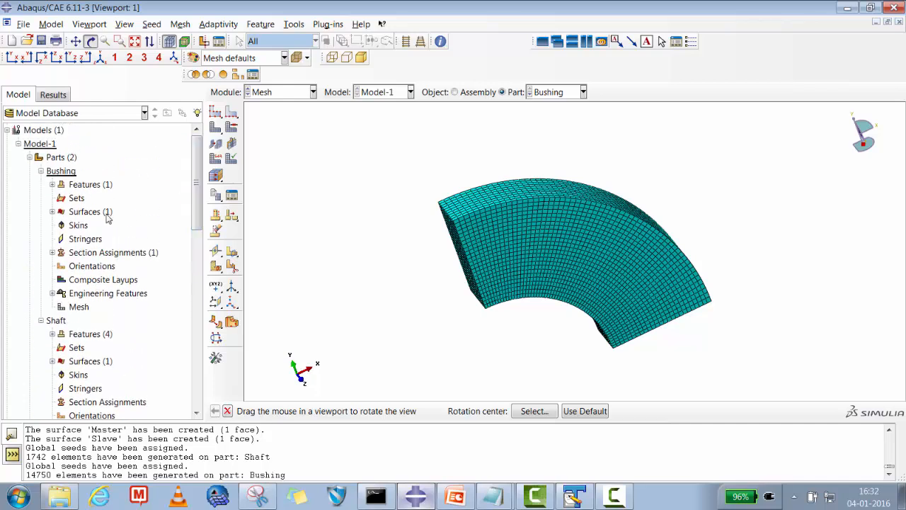
left_click(59, 171)
left_click(292, 92)
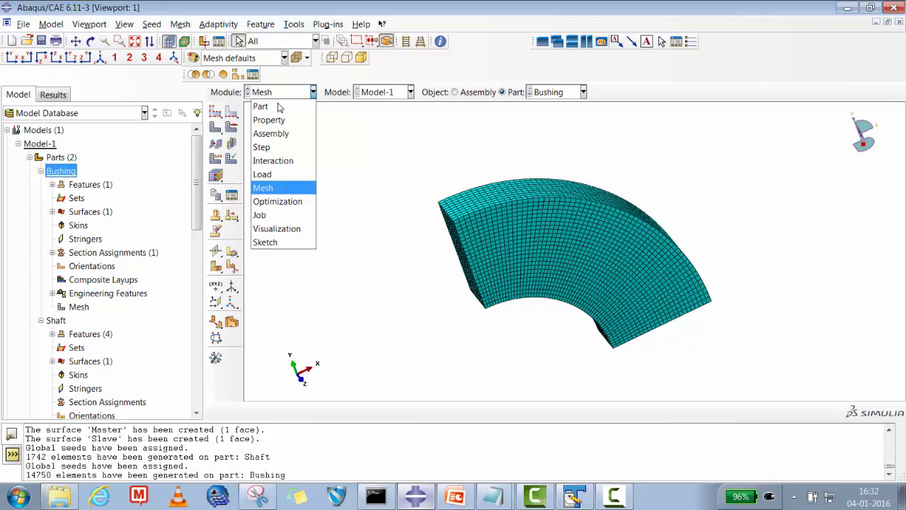
left_click(265, 106)
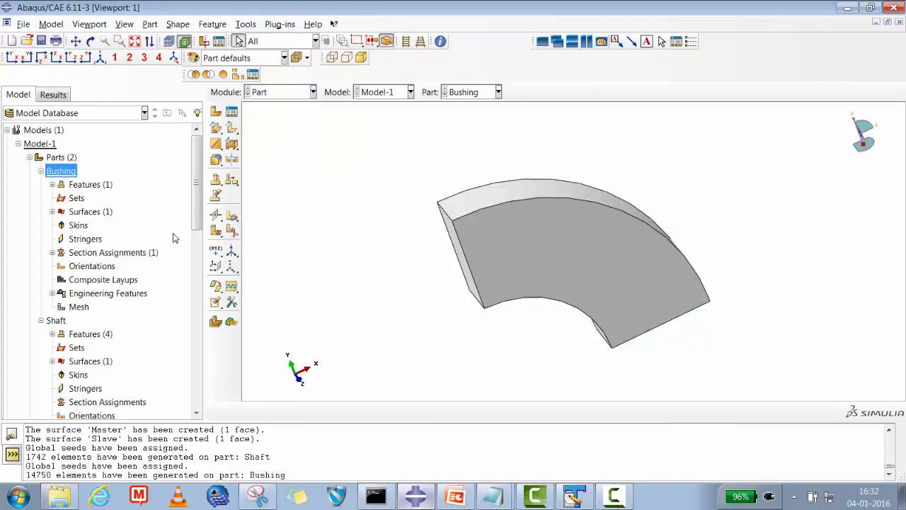
left_click(293, 92)
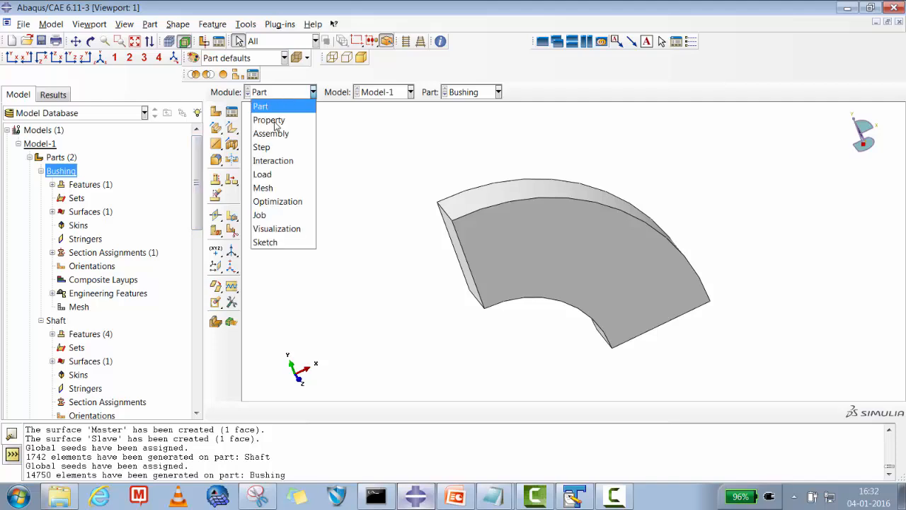
left_click(269, 130)
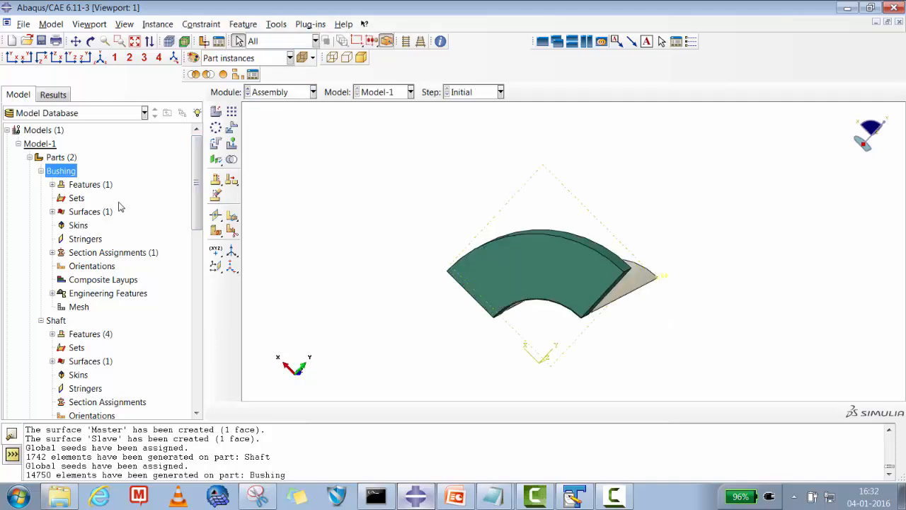
Create a geometry set named X_Sym on the Bushing part from its flat end face lying in the YZ plane.
right_click(79, 199)
left_click(103, 220)
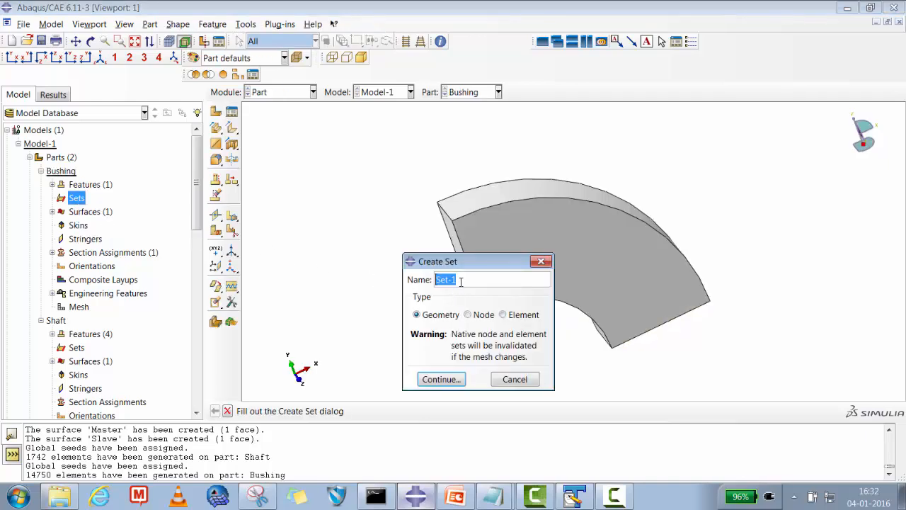
type("X_Sym")
left_click(446, 380)
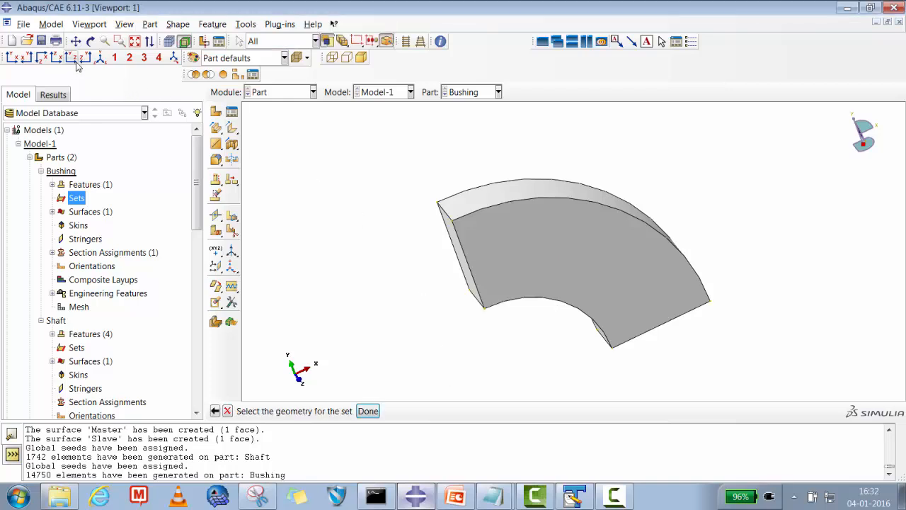
left_click(13, 57)
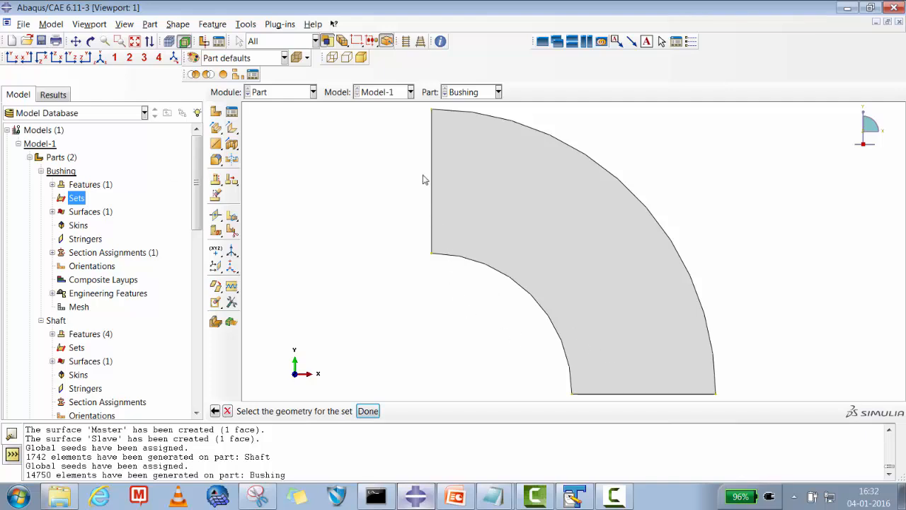
left_click(91, 40)
left_click_drag(453, 216, 491, 241)
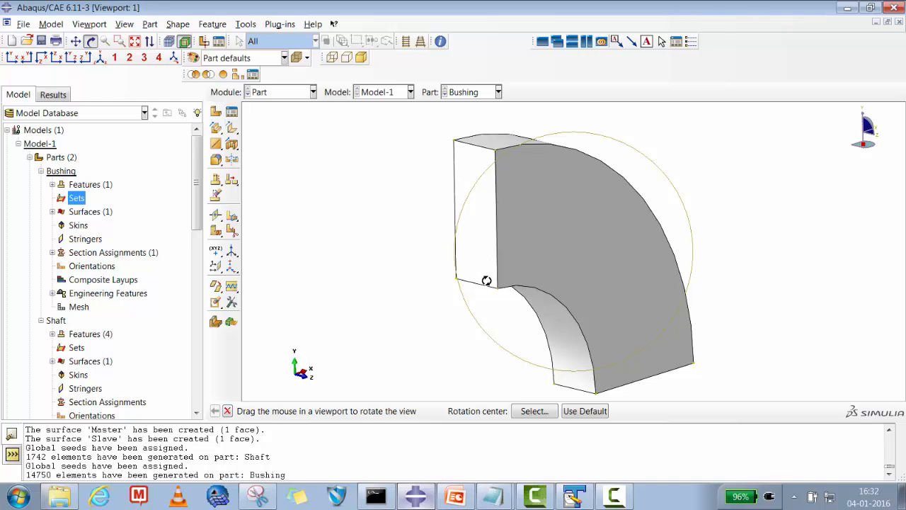
left_click(227, 411)
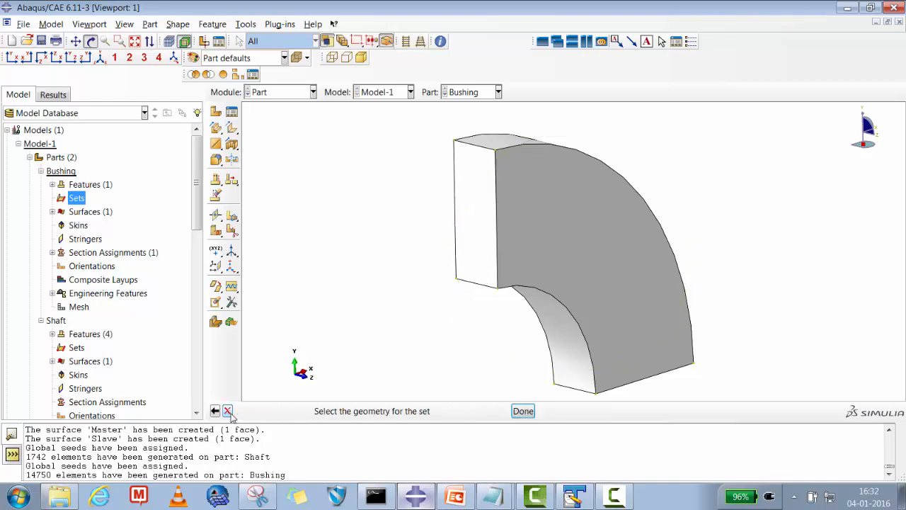
left_click(474, 243)
left_click(368, 411)
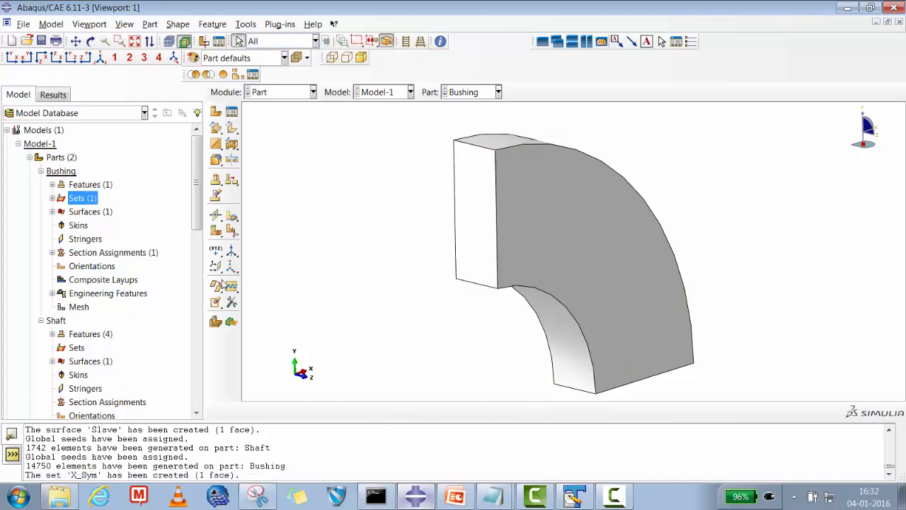
Check the face contained in the Bushing's X_Sym geometry set and delete the set.
left_click(53, 199)
left_click(80, 211)
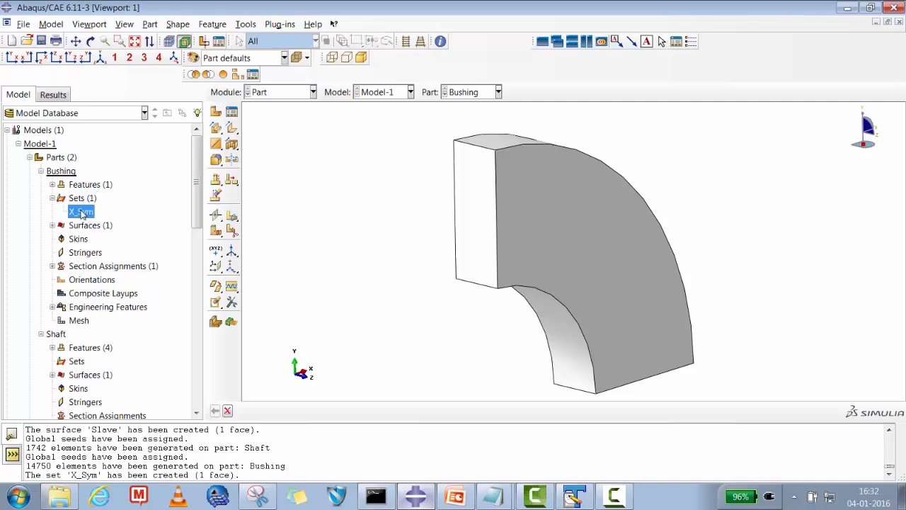
left_click(82, 198)
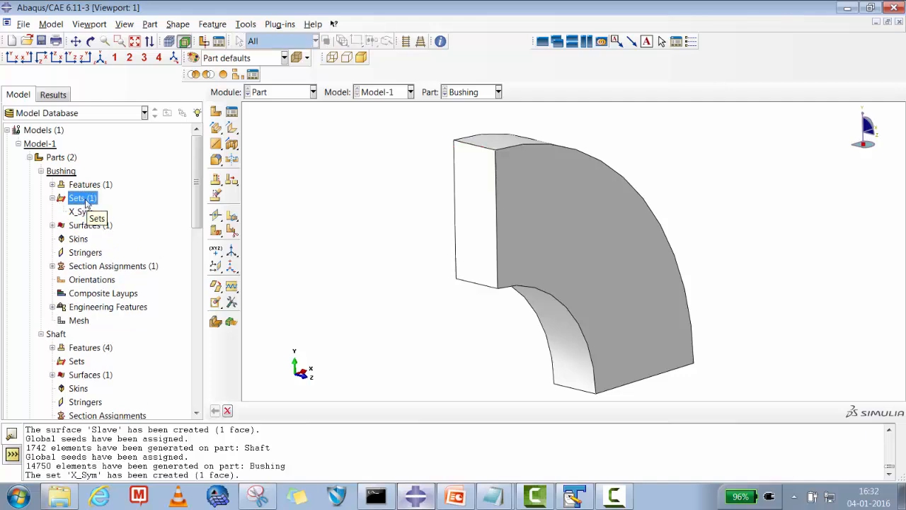
right_click(86, 204)
left_click(113, 219)
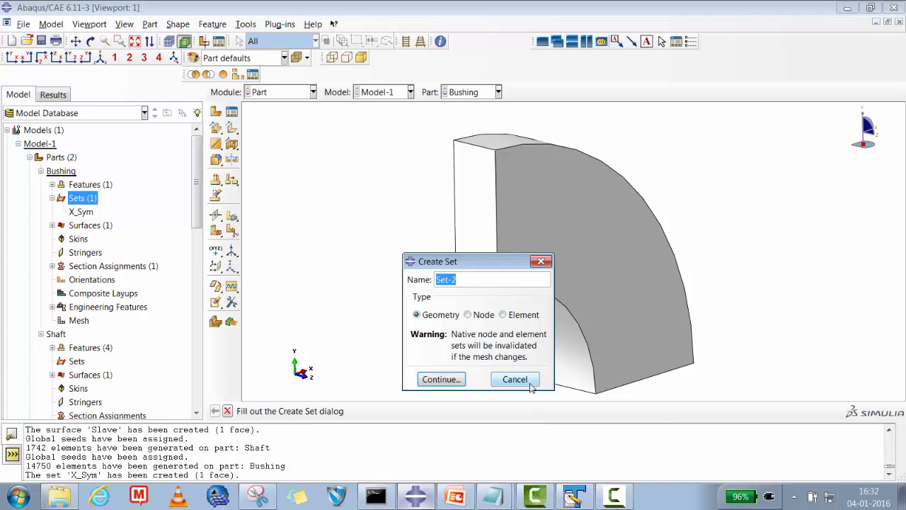
left_click(515, 379)
left_click(80, 212)
right_click(87, 213)
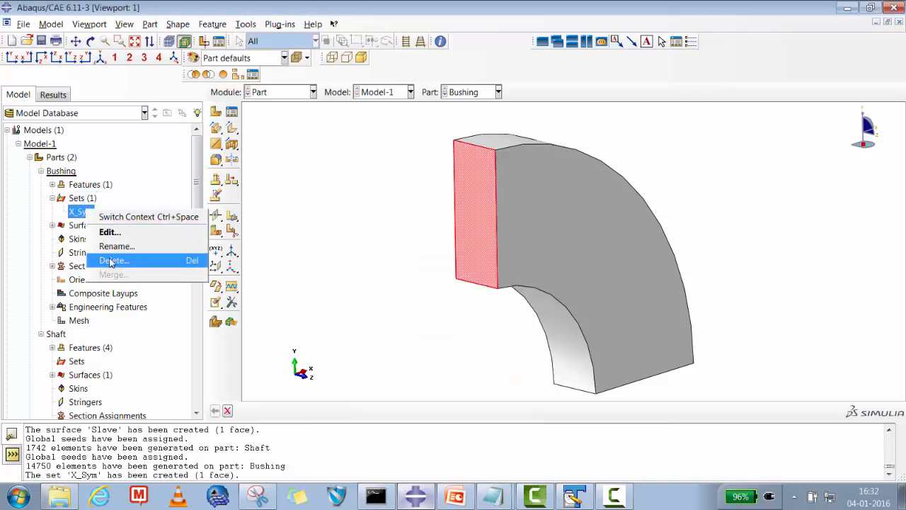
left_click(110, 261)
left_click(425, 261)
Create a node set named X_Sym on the Bushing part from all nodes along its vertical end face in the YZ plane.
left_click(73, 199)
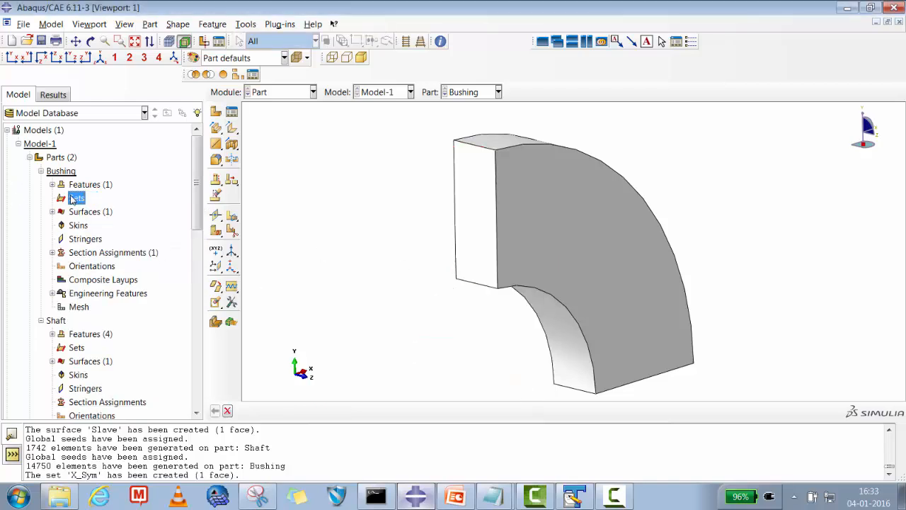
right_click(73, 198)
left_click(89, 218)
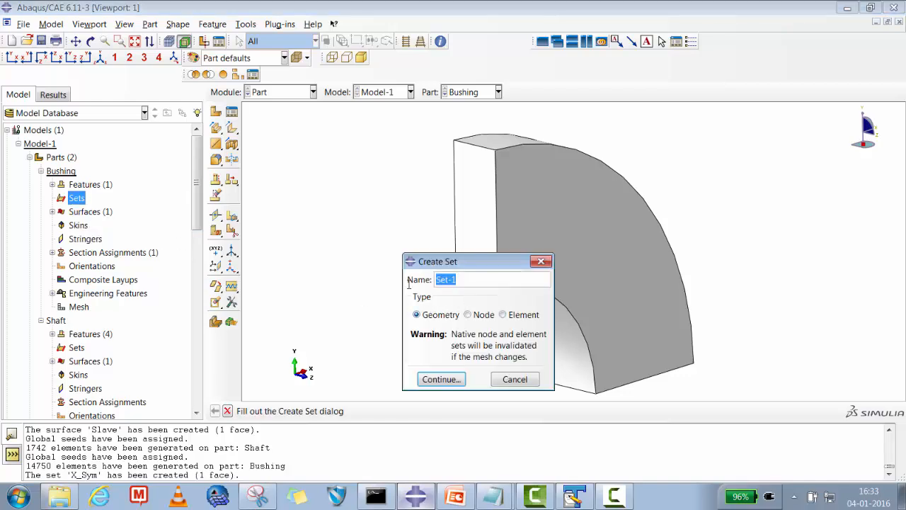
type("X_Sym")
left_click(469, 314)
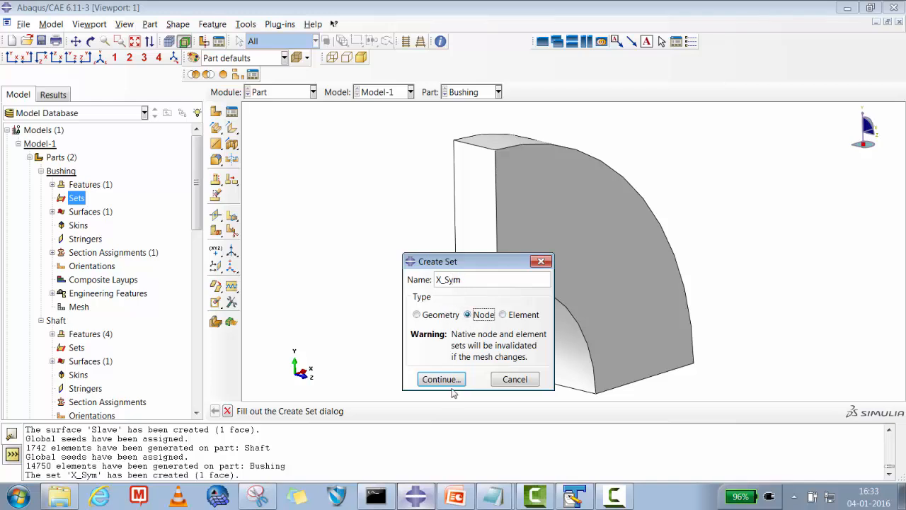
left_click(441, 378)
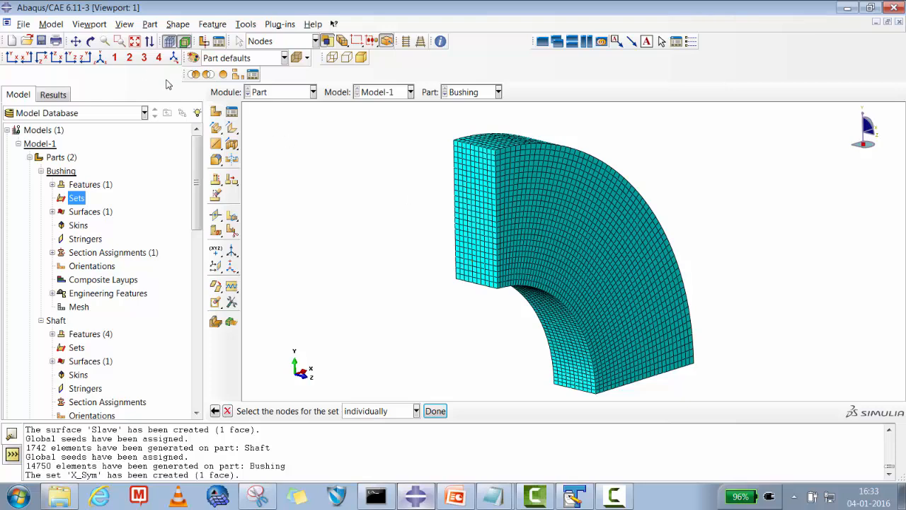
left_click(24, 58)
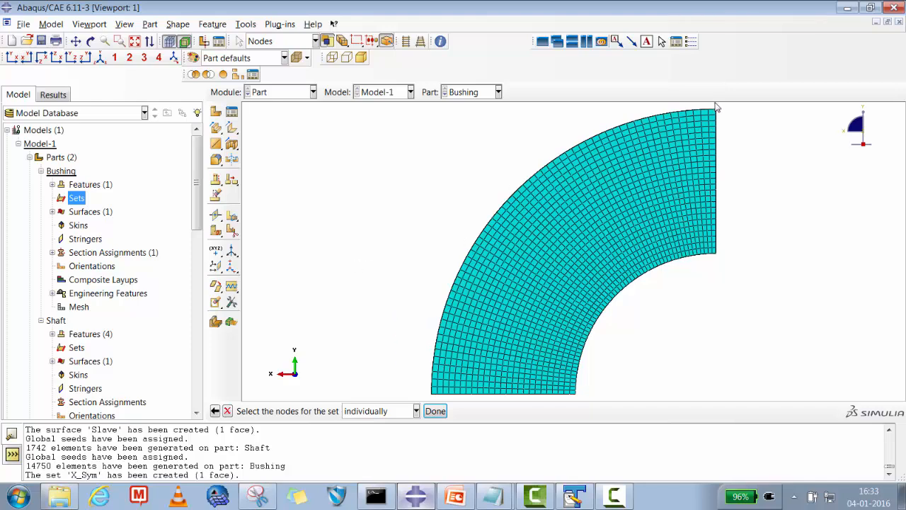
left_click_drag(713, 105, 749, 273)
left_click(434, 411)
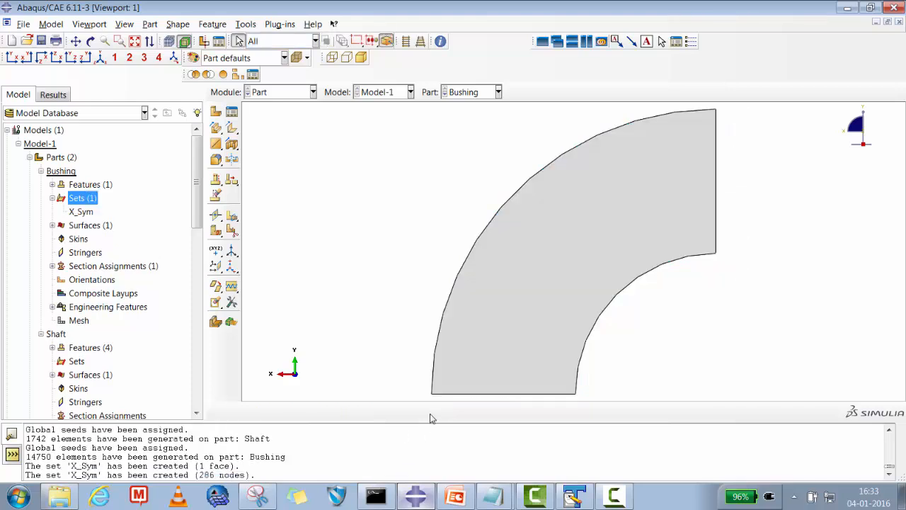
Create a node set named Y_Sym on the Bushing part from all nodes along its horizontal end face in the XZ plane.
right_click(90, 198)
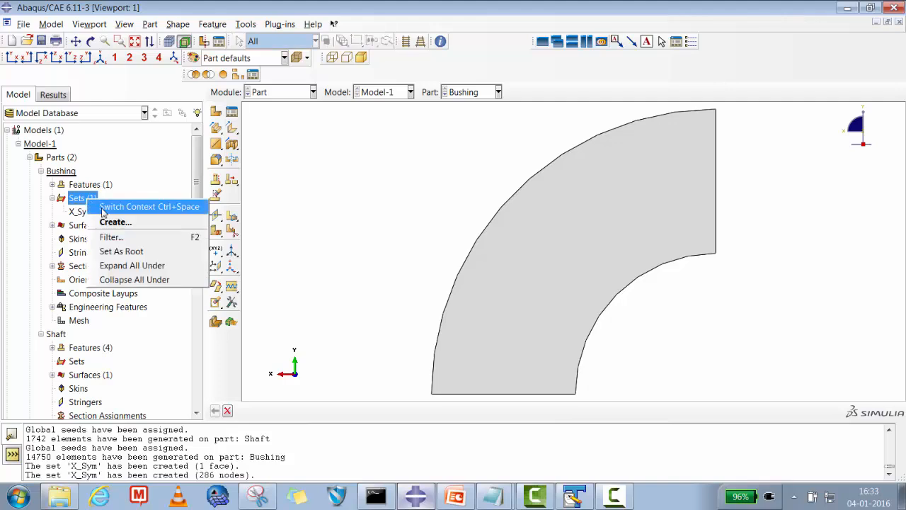
left_click(114, 219)
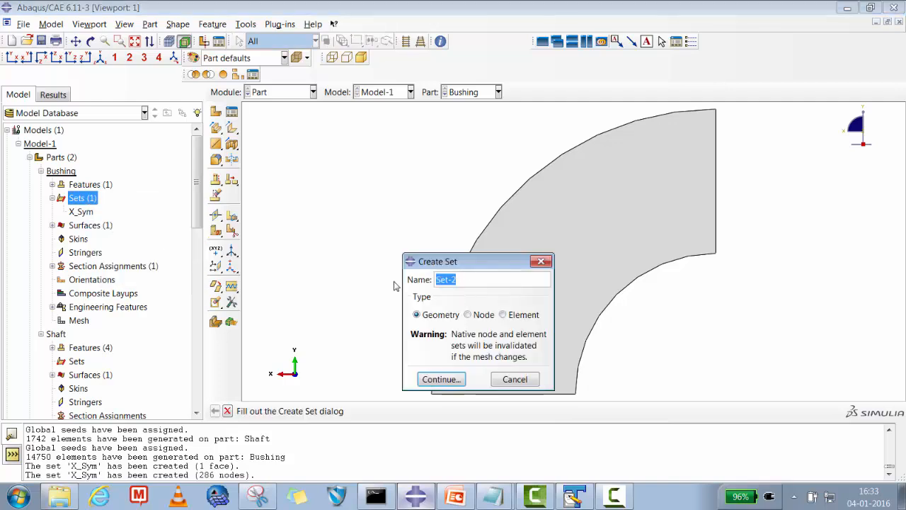
type("Y_Sym")
left_click(468, 314)
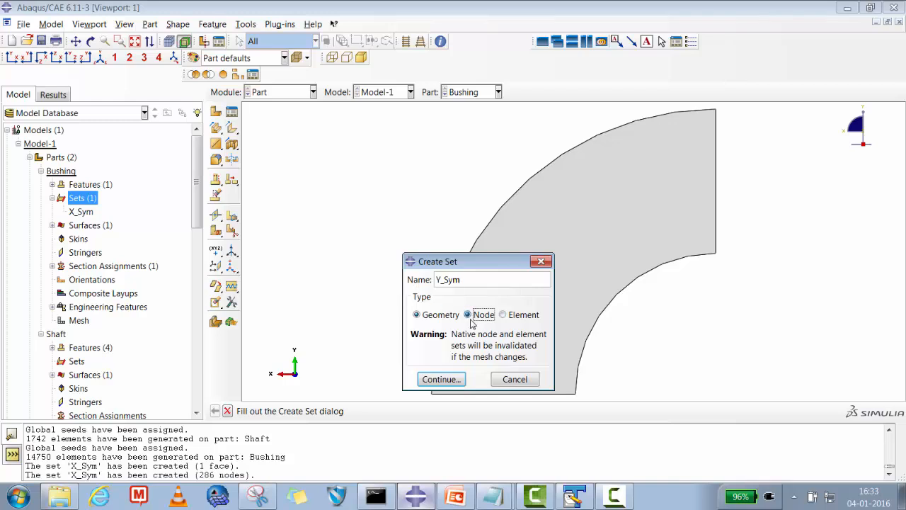
left_click(440, 379)
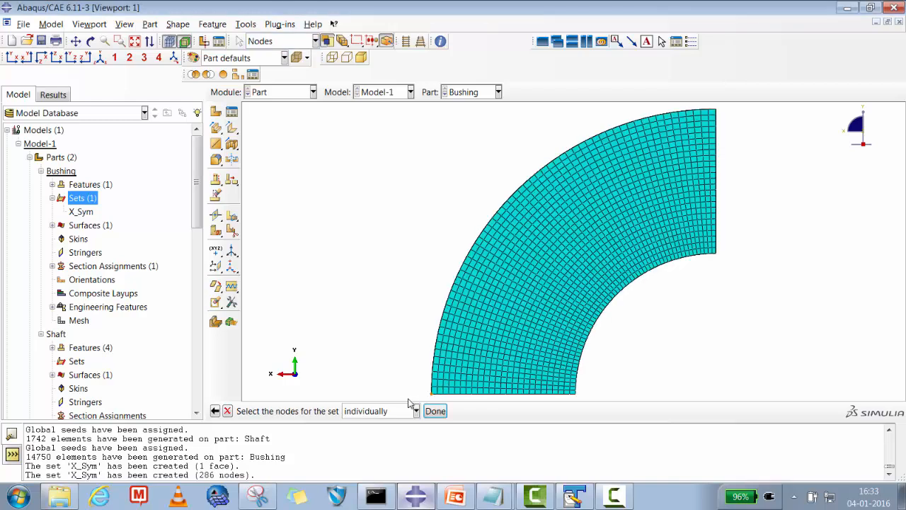
left_click_drag(425, 391, 577, 411)
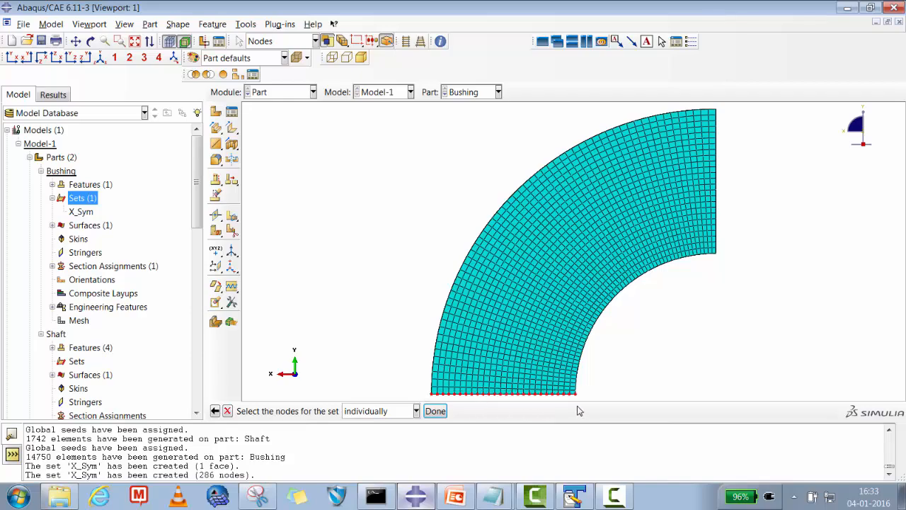
left_click(445, 414)
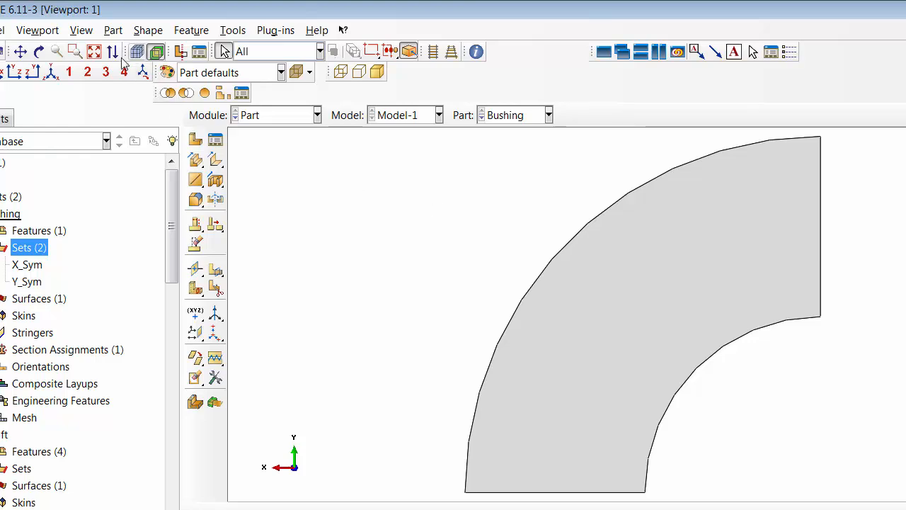
Examine the Bushing part and the complete assembly from several directions to compare the bushing faces with the shaft.
left_click(40, 52)
left_click_drag(553, 230, 605, 257)
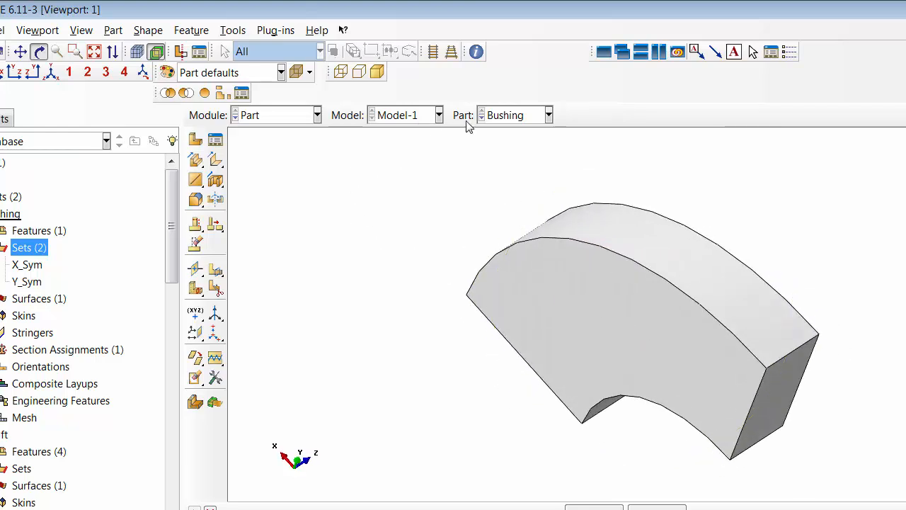
left_click(272, 114)
left_click(265, 173)
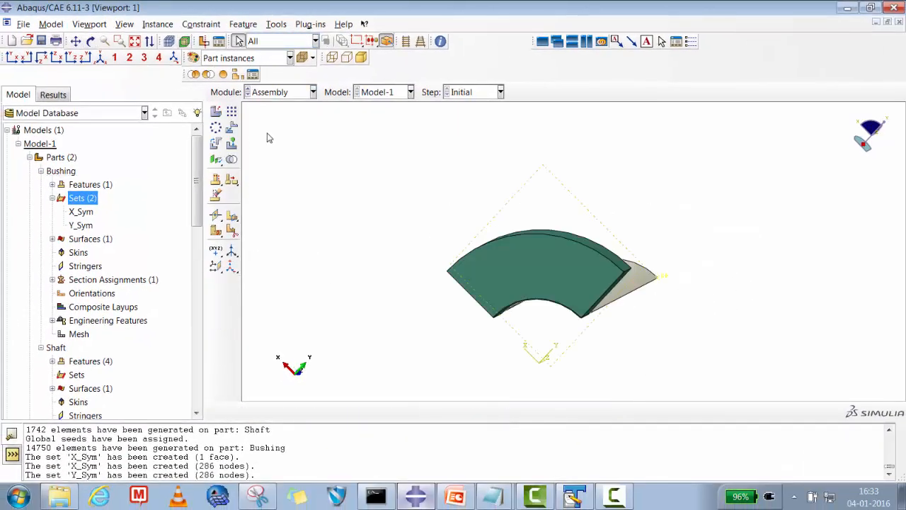
left_click(93, 42)
left_click_drag(608, 227, 485, 208)
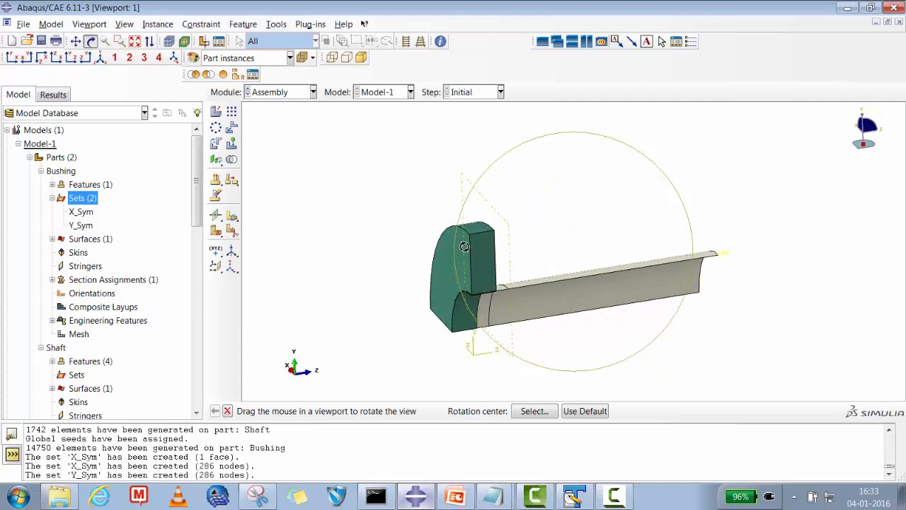
Create a geometry set named Z_Sym on the Bushing part from its flat quarter-ring end face in the XY plane.
left_click(280, 92)
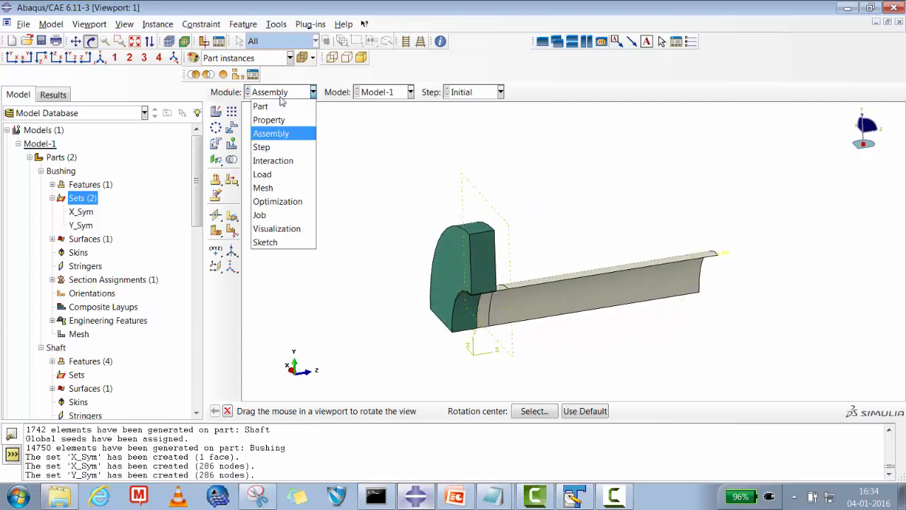
left_click(273, 107)
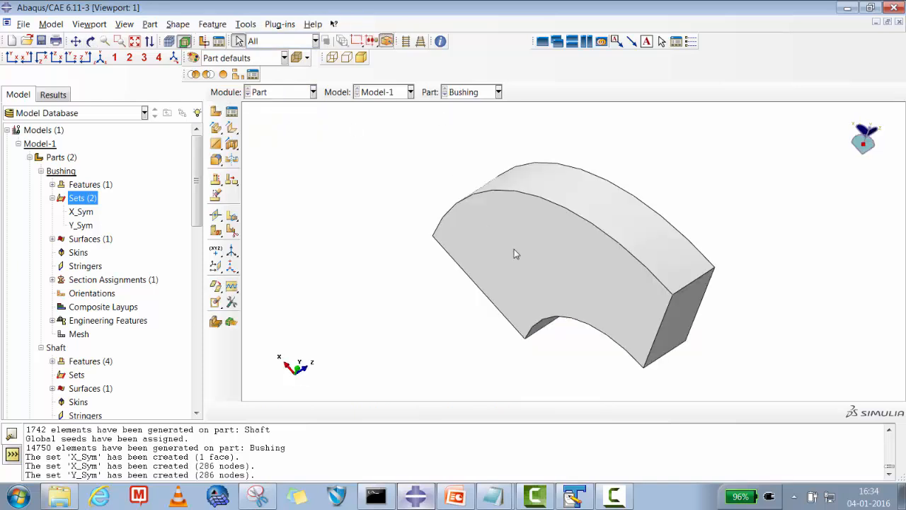
left_click(91, 41)
left_click_drag(702, 320, 574, 241)
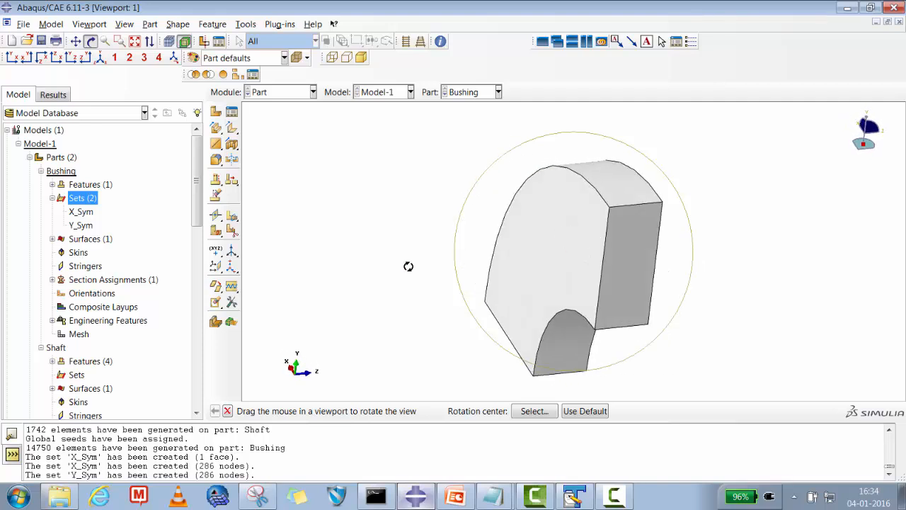
right_click(79, 202)
left_click(106, 221)
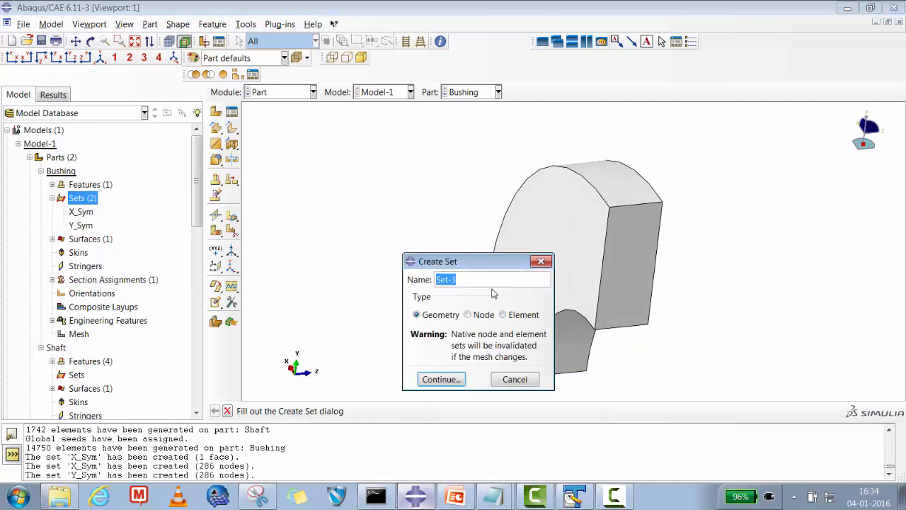
type("Zz")
left_click(433, 379)
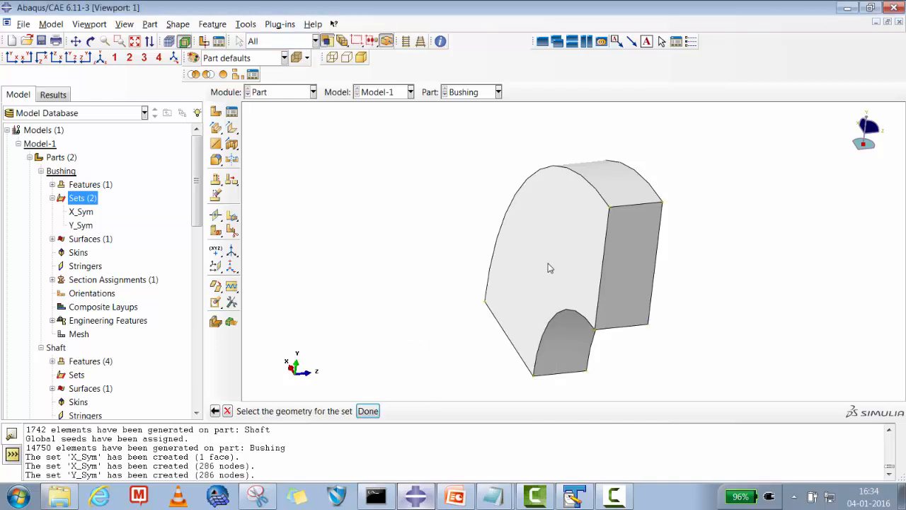
left_click(551, 268)
left_click(369, 411)
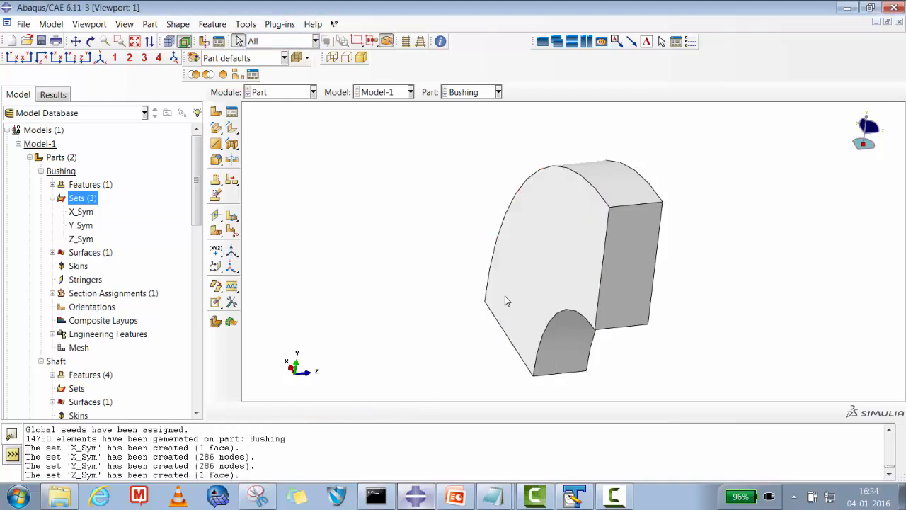
Create a Contact interaction property named Fric.
left_click(52, 200)
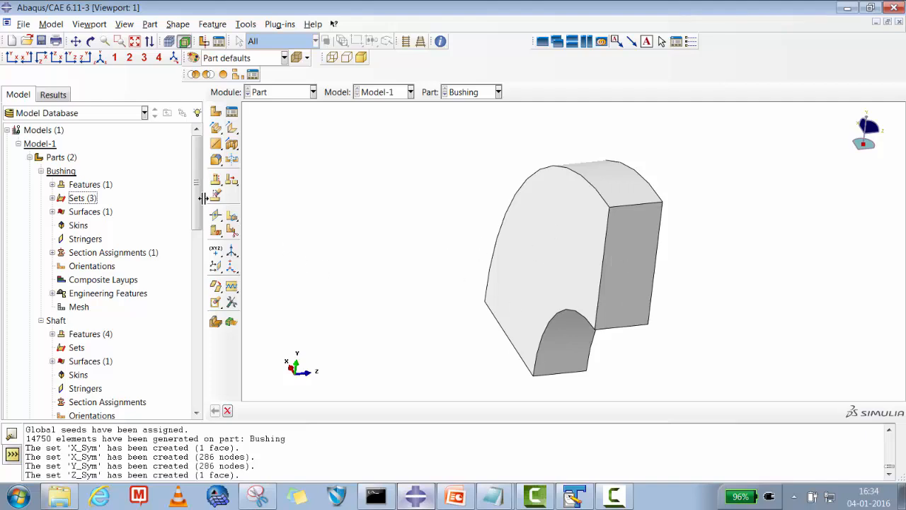
left_click_drag(200, 197, 190, 314)
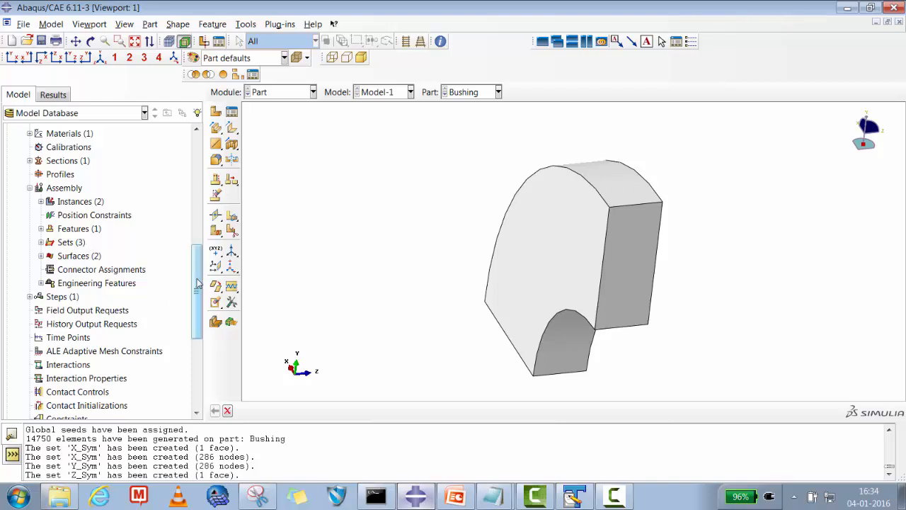
scroll(196, 306, "down", 3)
scroll(196, 300, "up", 2)
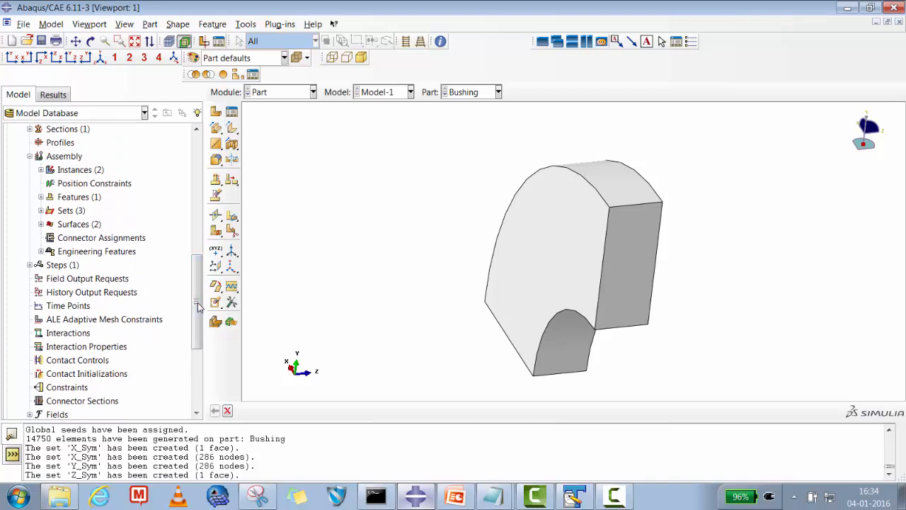
right_click(80, 350)
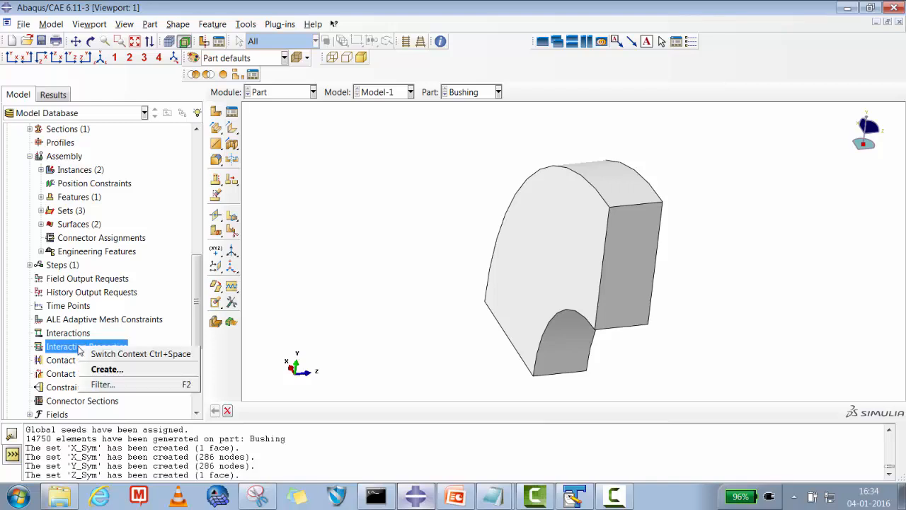
left_click(105, 373)
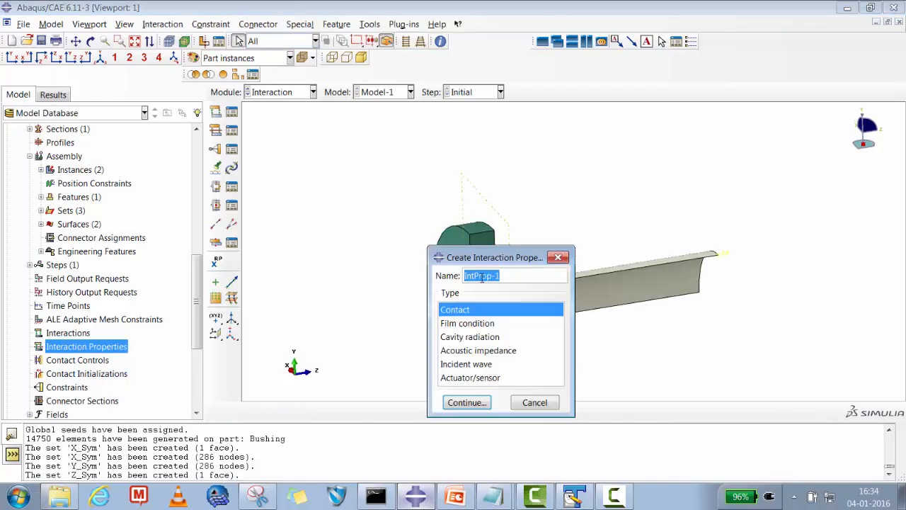
left_click(510, 280)
left_click_drag(510, 280, 433, 270)
type("Fric")
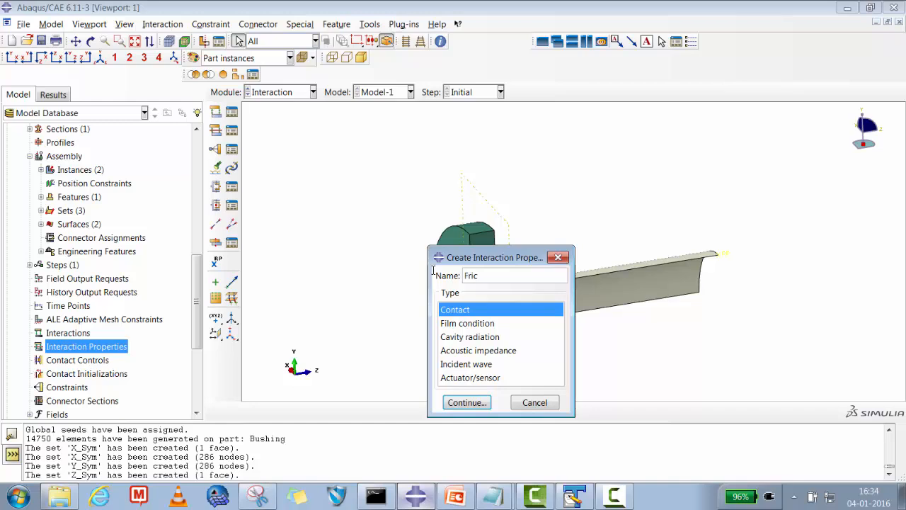
left_click(469, 402)
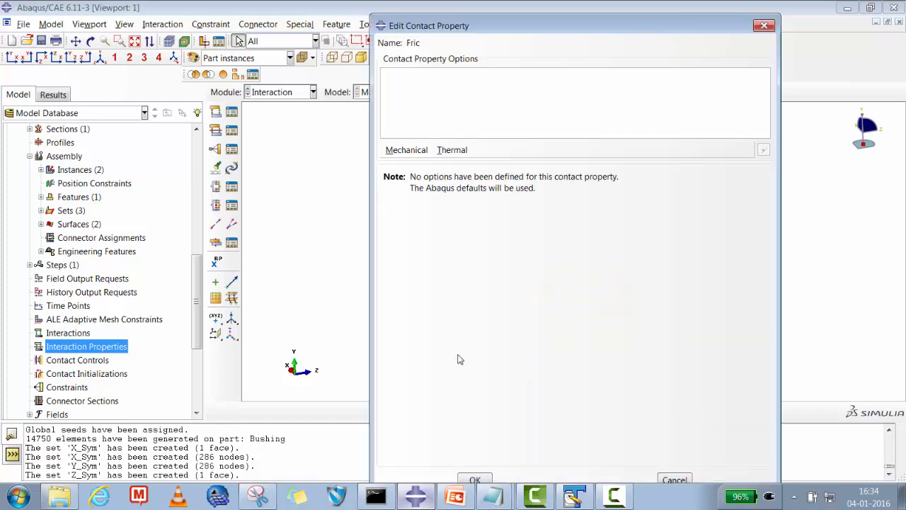
Give the Fric contact property a tangential behavior with Penalty friction, isotropic directionality and a friction coefficient of 0.1.
left_click(407, 149)
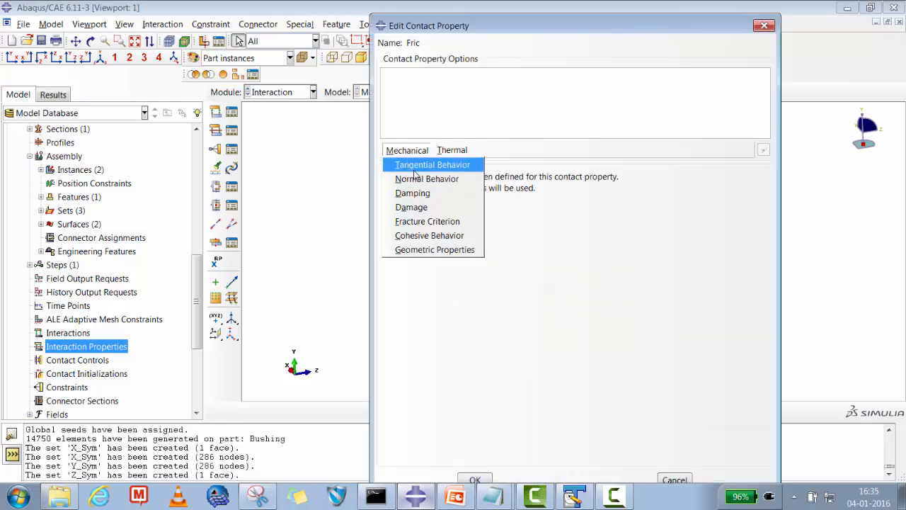
left_click(425, 165)
left_click(471, 190)
left_click(464, 218)
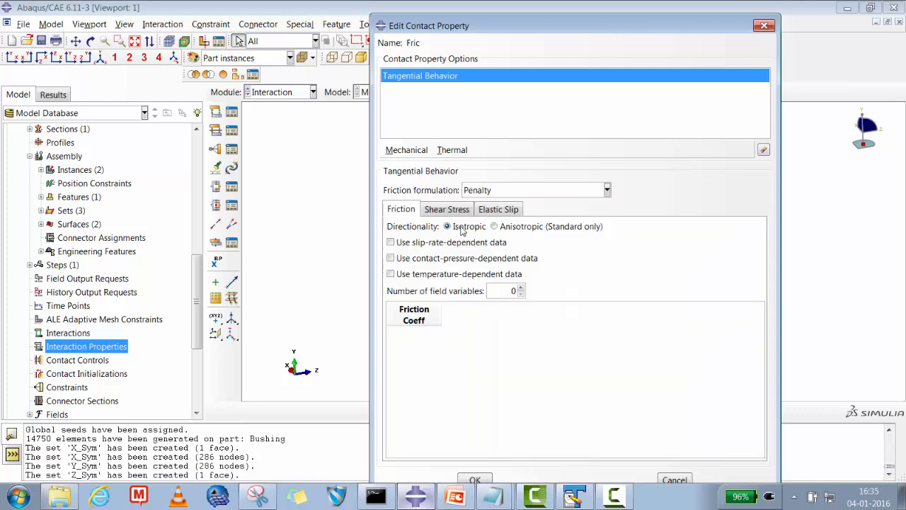
left_click(419, 332)
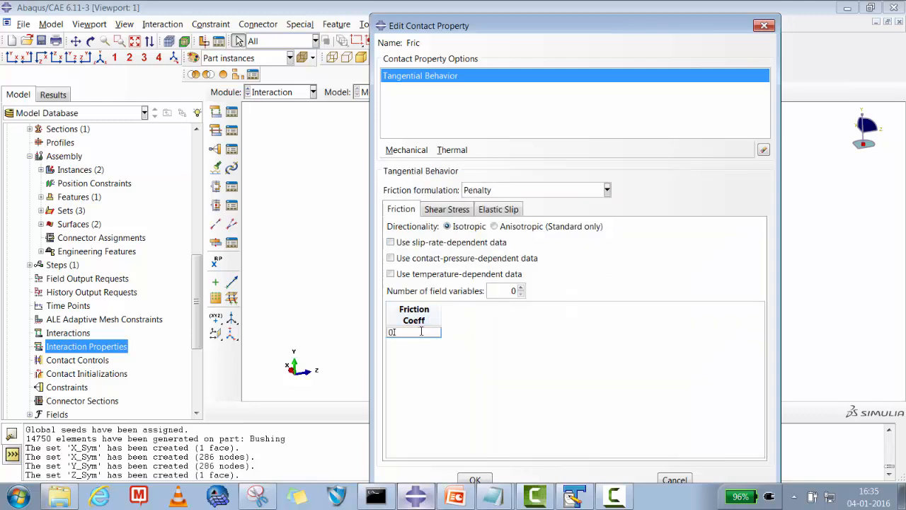
type("0.1")
left_click(475, 480)
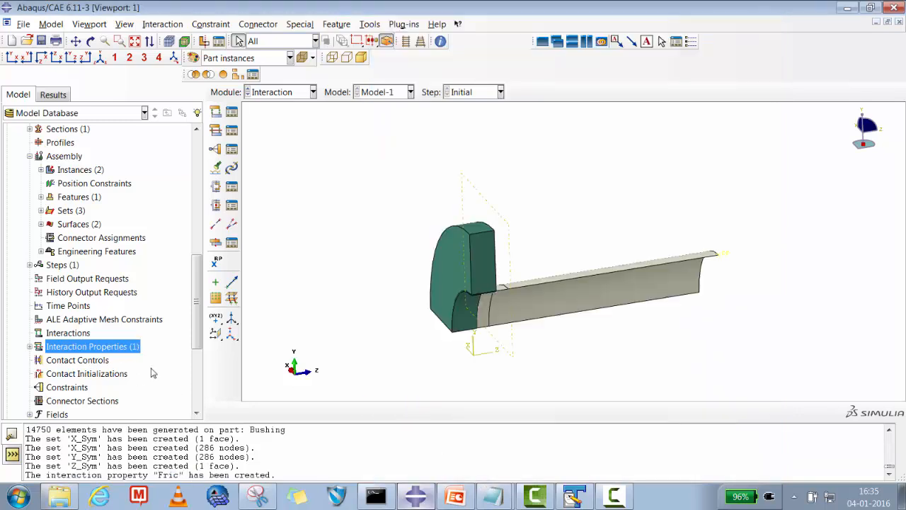
Switch to PowerPoint, review the contact and interference fit definitions on the Steps: Abaqus slide, and return to Abaqus/CAE.
left_click(455, 495)
left_click(78, 407)
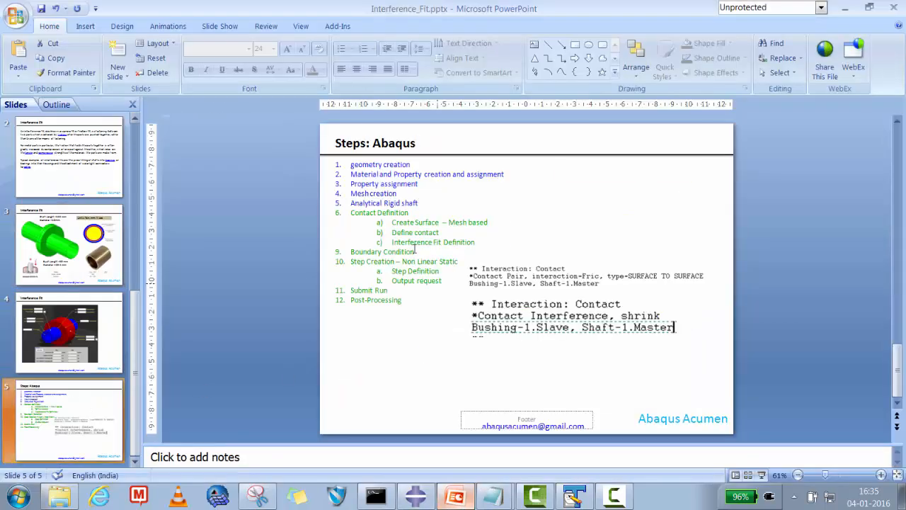
left_click(762, 475)
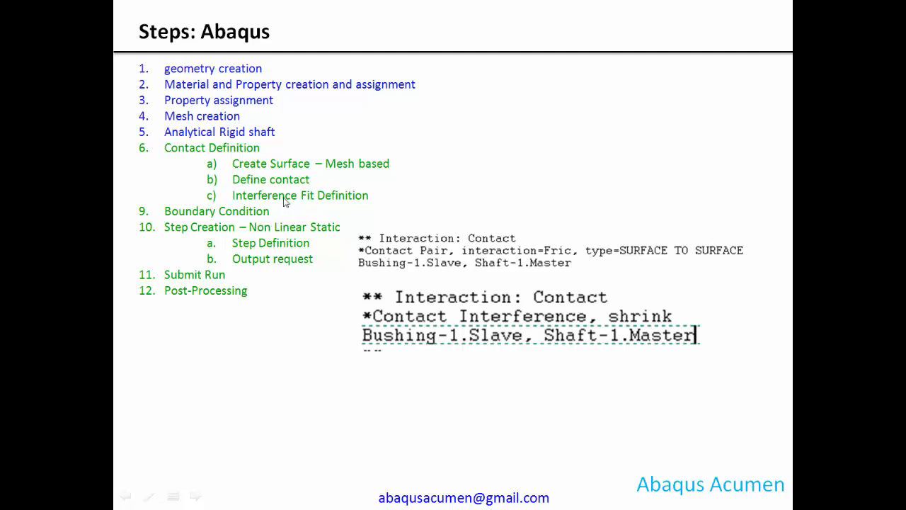
key("Escape")
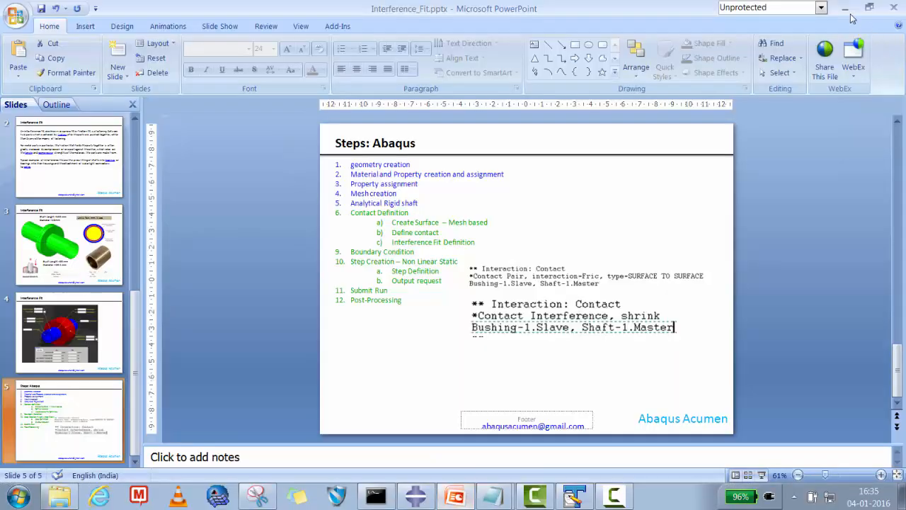
left_click(849, 11)
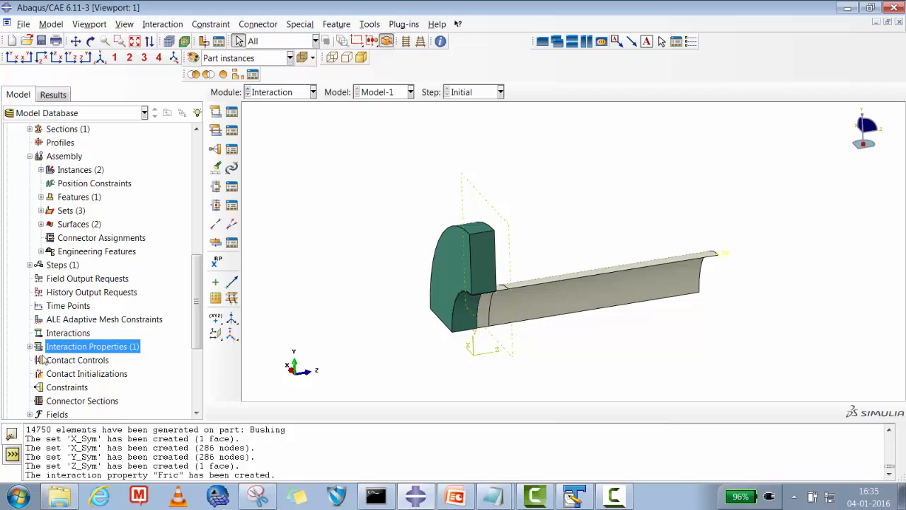
Start a Surface-to-surface contact (Standard) interaction named Contact in the Initial step.
left_click(65, 334)
right_click(67, 334)
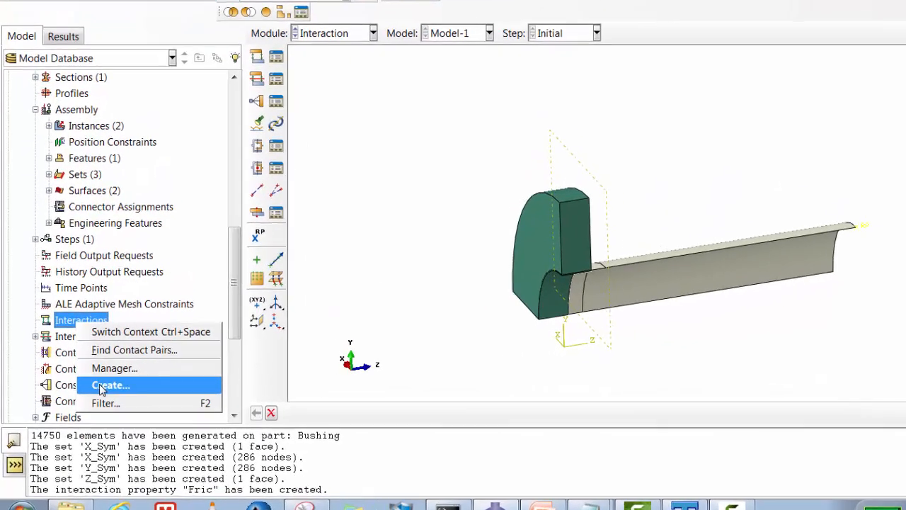
left_click(89, 381)
double_click(528, 40)
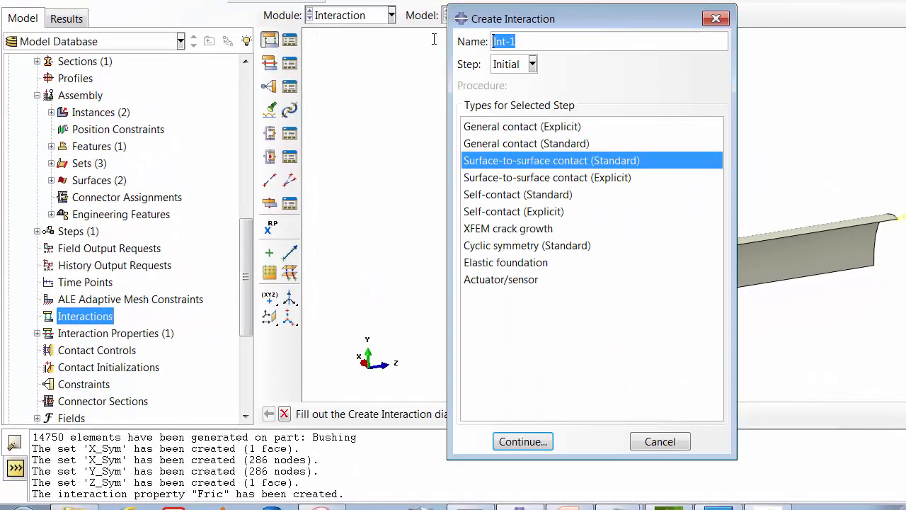
type("Contact")
left_click(529, 442)
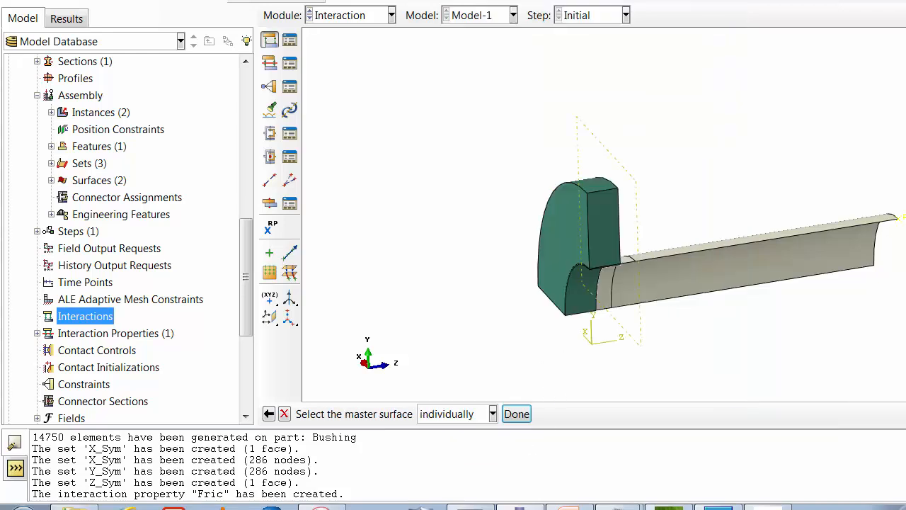
Define the Contact interaction with Shaft-1.Master as master surface, Bushing-1.Slave as slave surface, and the Fric property.
left_click(685, 333)
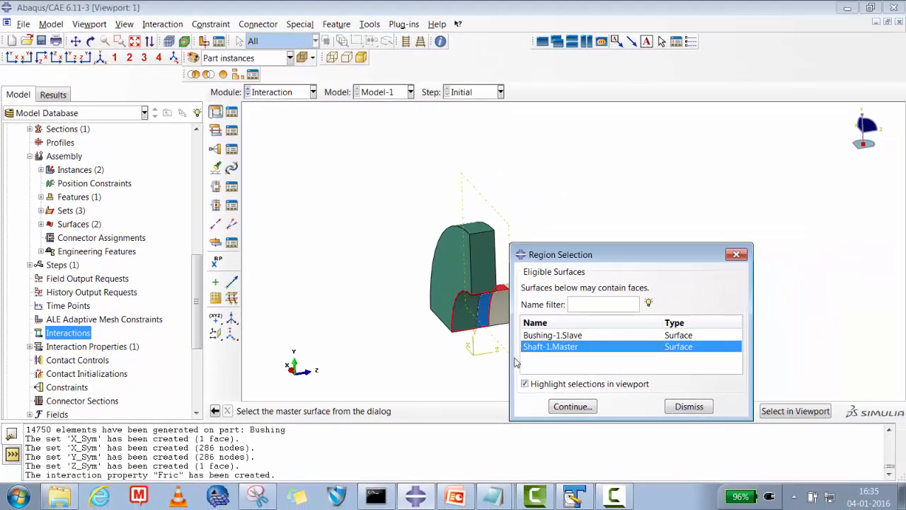
left_click(560, 408)
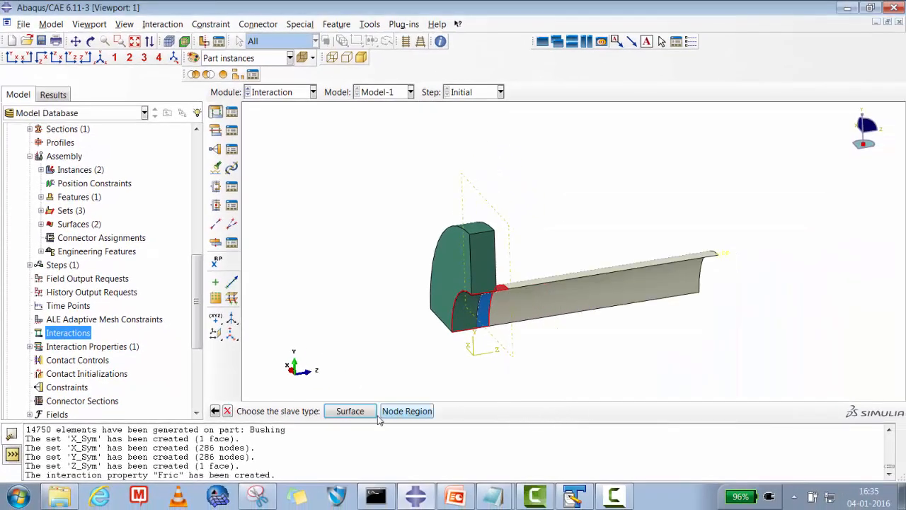
left_click(354, 415)
left_click(563, 336)
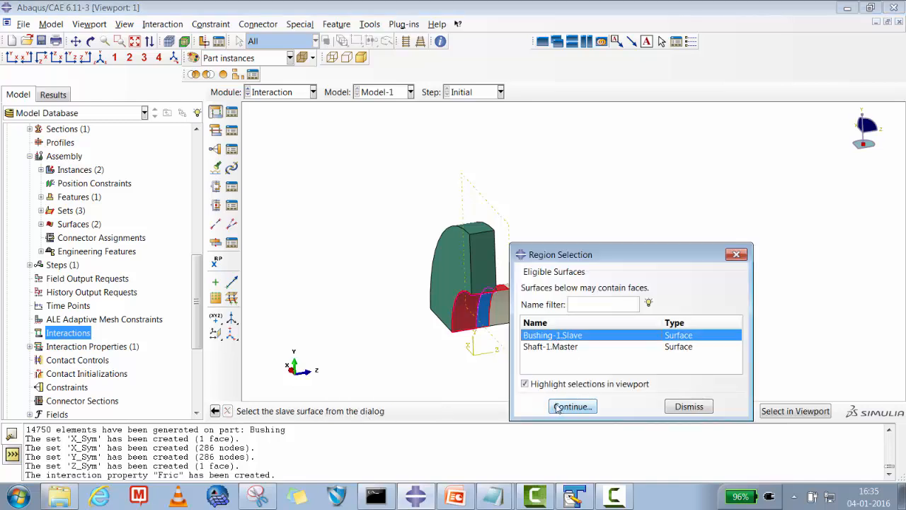
left_click(558, 407)
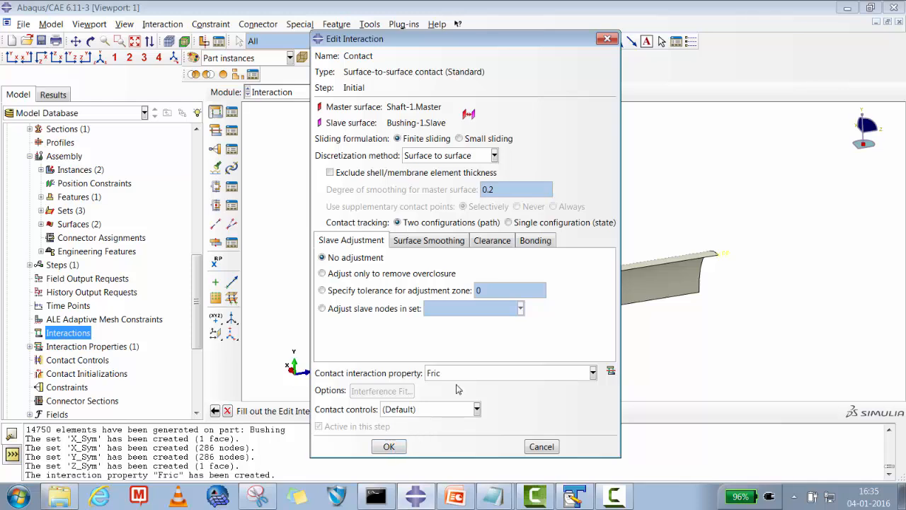
left_click(389, 446)
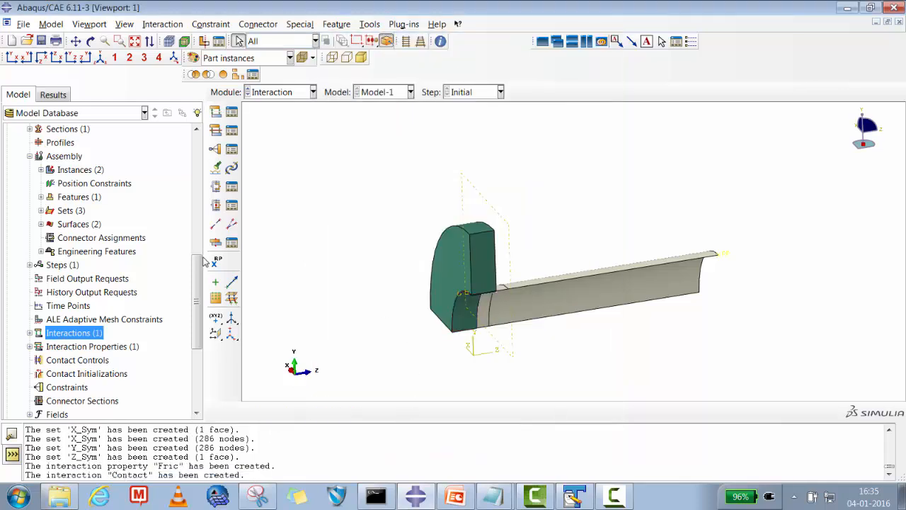
Create a Symmetry/Antisymmetry/Encastre boundary condition named X_sym in the Initial step, applying XSYMM to the Bushing-1.X_Sym set.
left_click_drag(197, 295, 196, 328)
right_click(47, 358)
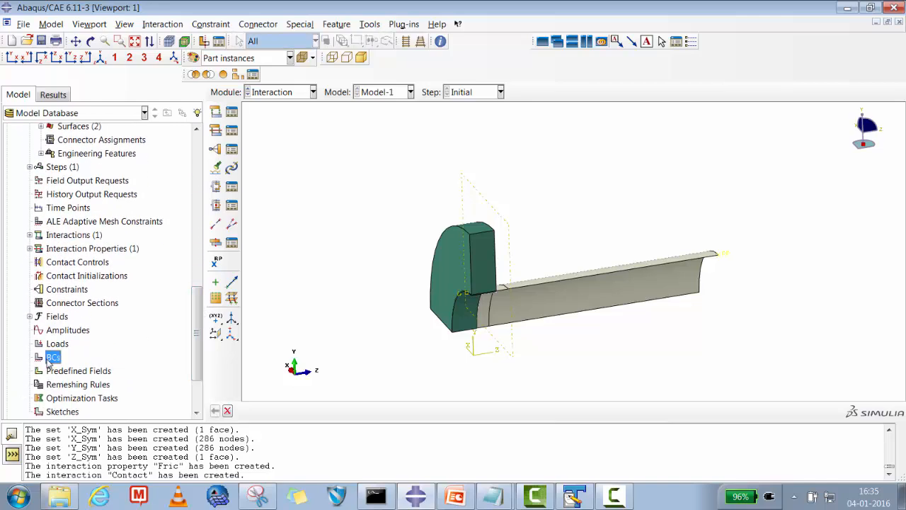
left_click(60, 394)
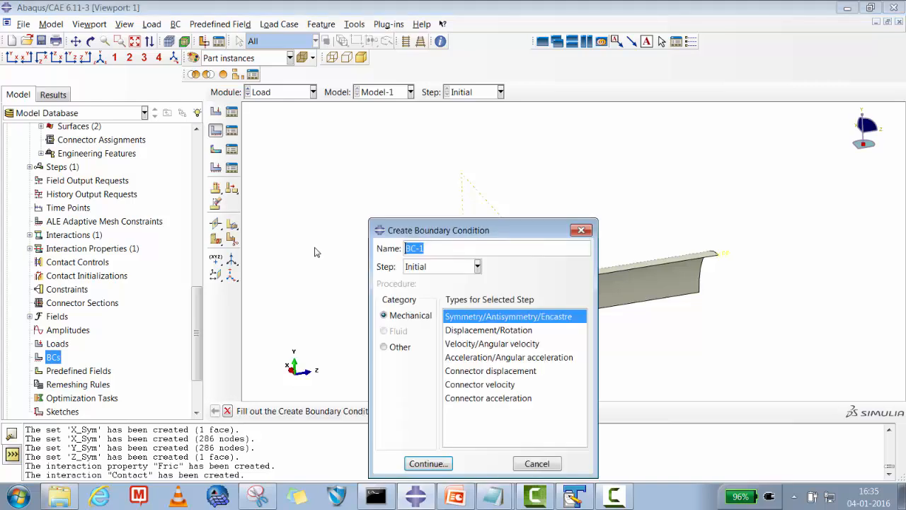
type("X_sym")
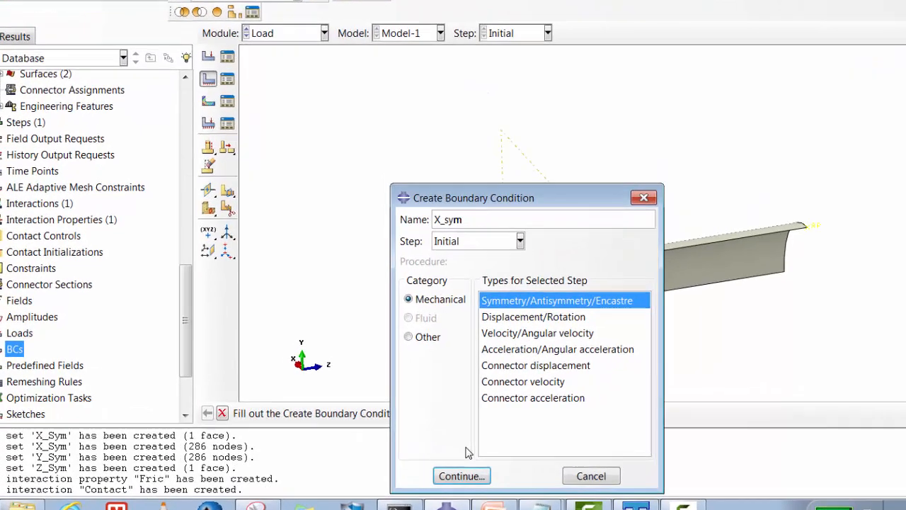
left_click(462, 476)
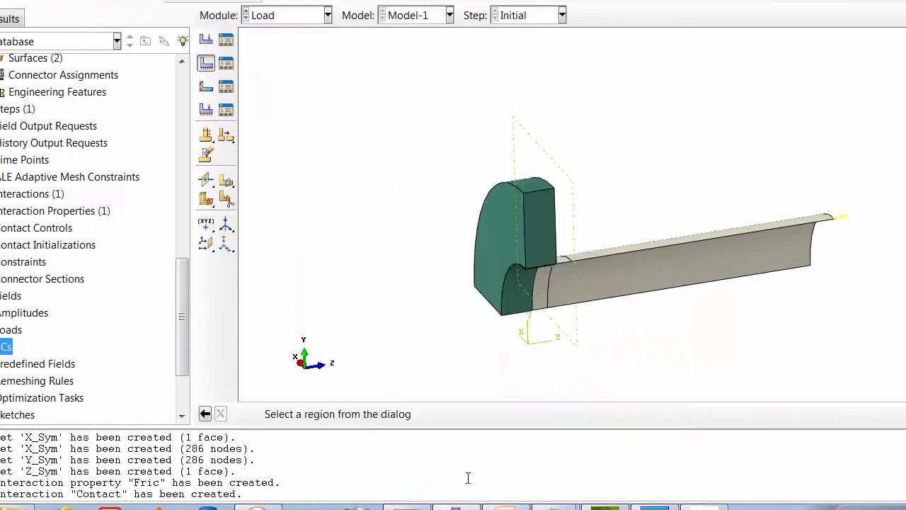
left_click(615, 324)
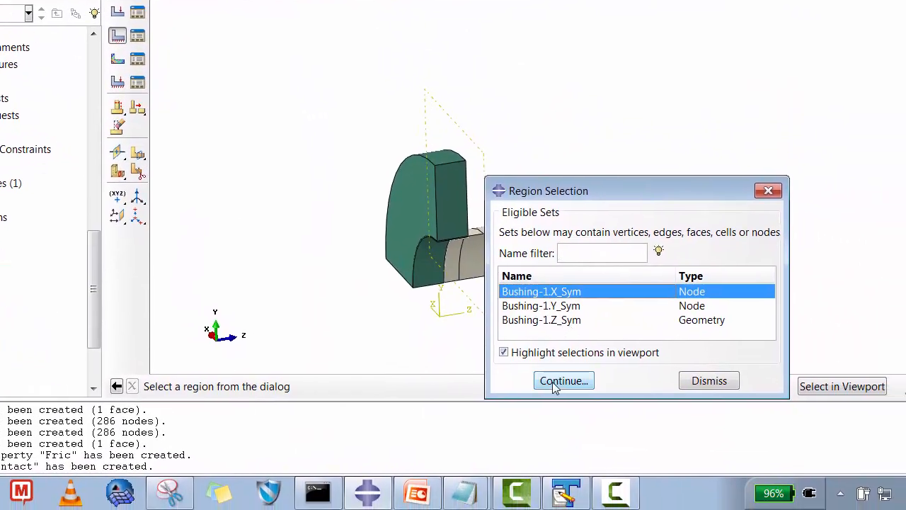
left_click(572, 389)
left_click(338, 186)
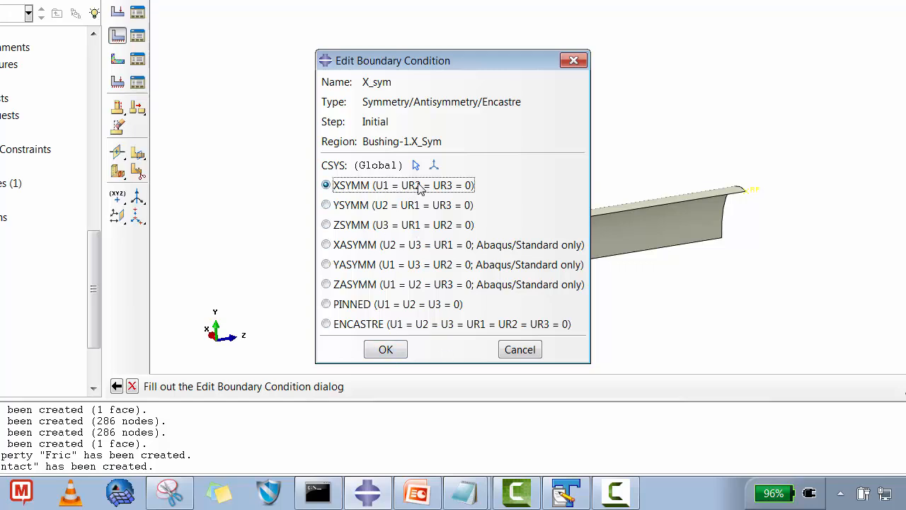
left_click(386, 350)
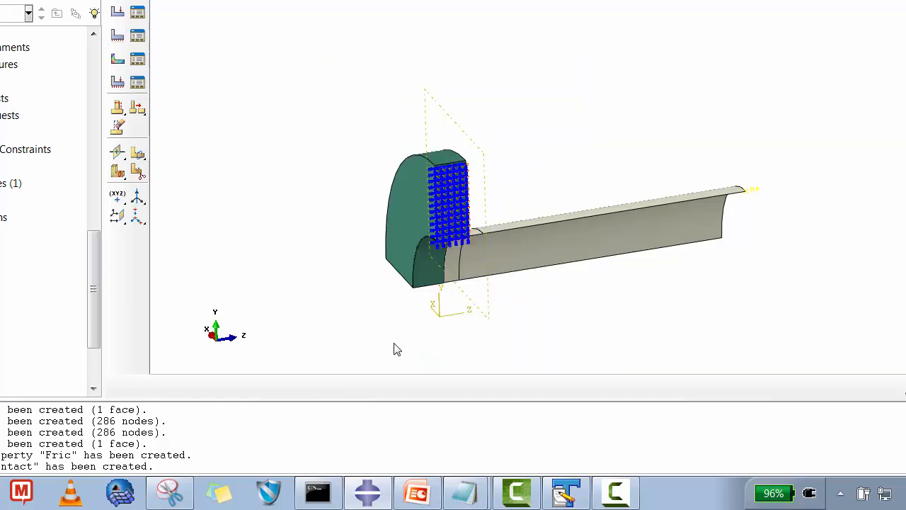
Create a symmetry boundary condition named Y_Sym in the Initial step, applying YSYMM to the Bushing-1.Y_Sym set.
right_click(1, 319)
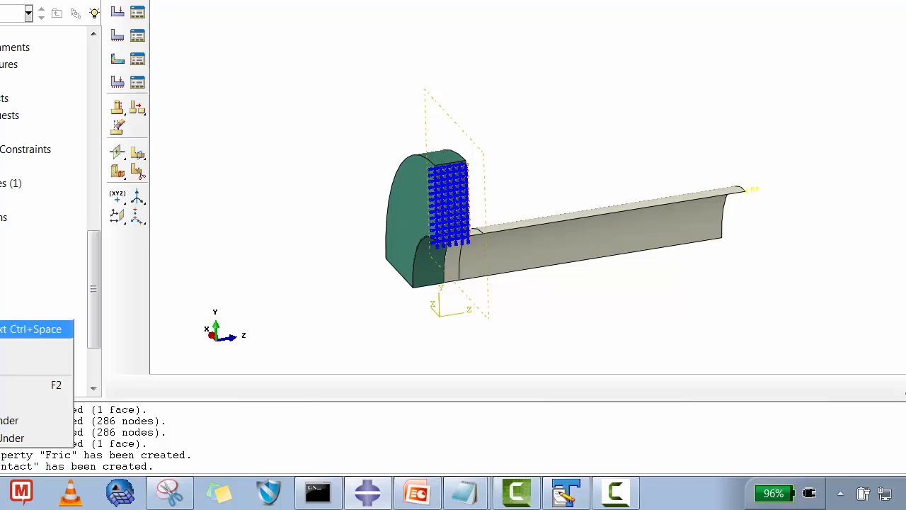
left_click(14, 366)
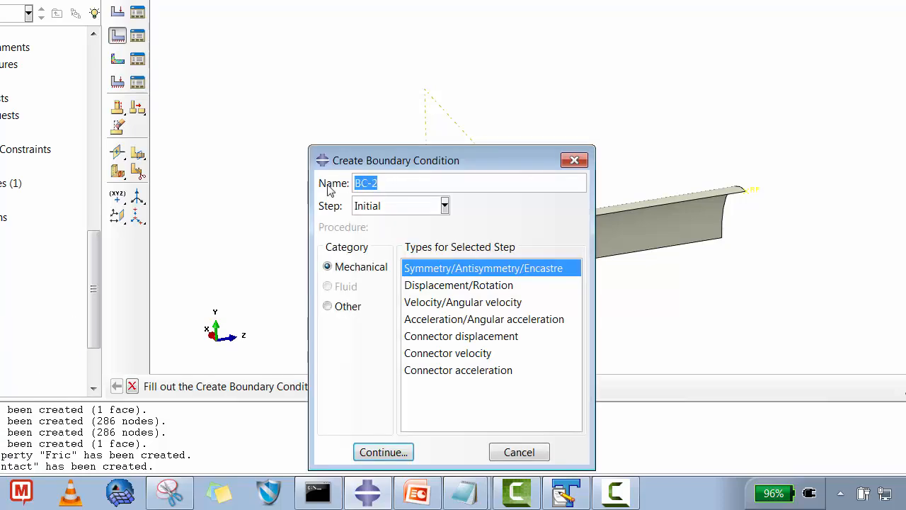
type("Y_Sym")
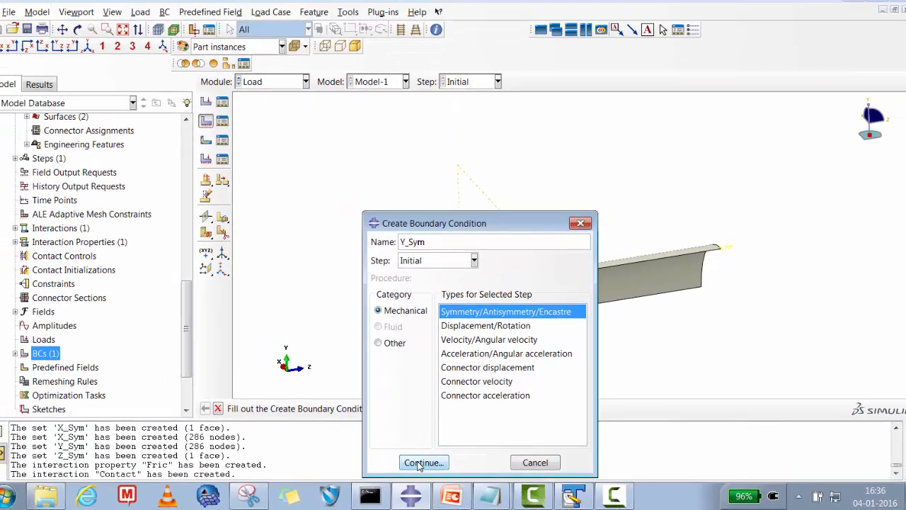
left_click(383, 452)
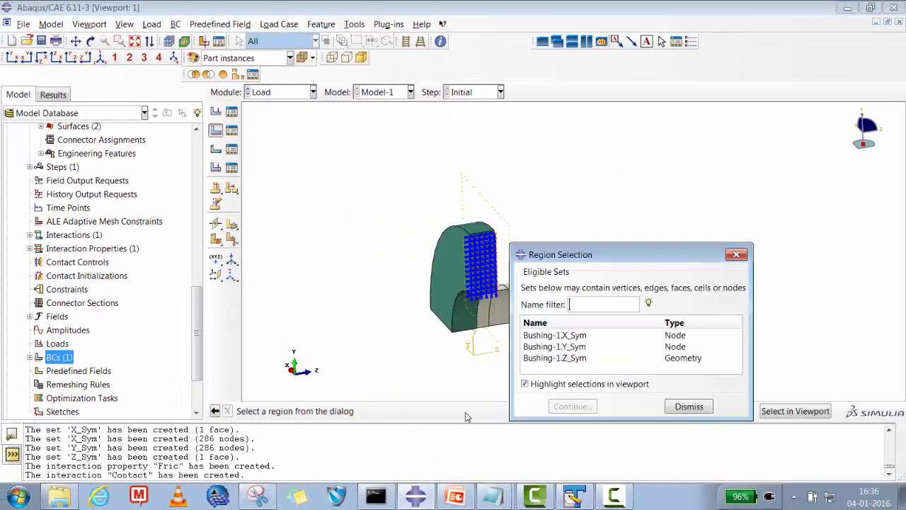
left_click(560, 346)
left_click(579, 407)
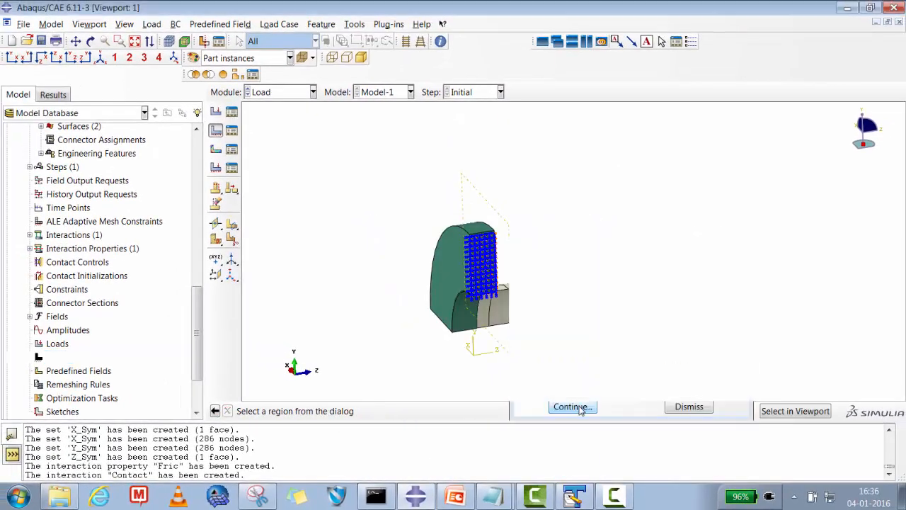
left_click(394, 269)
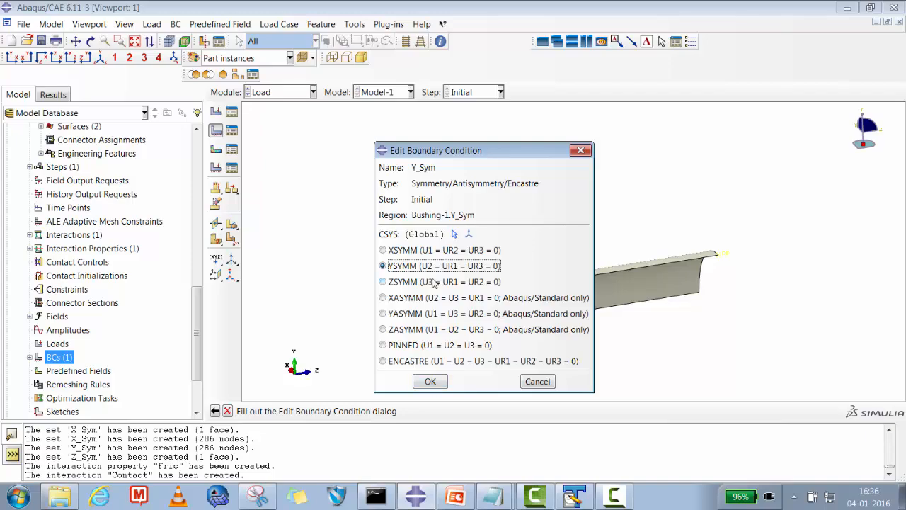
left_click(428, 381)
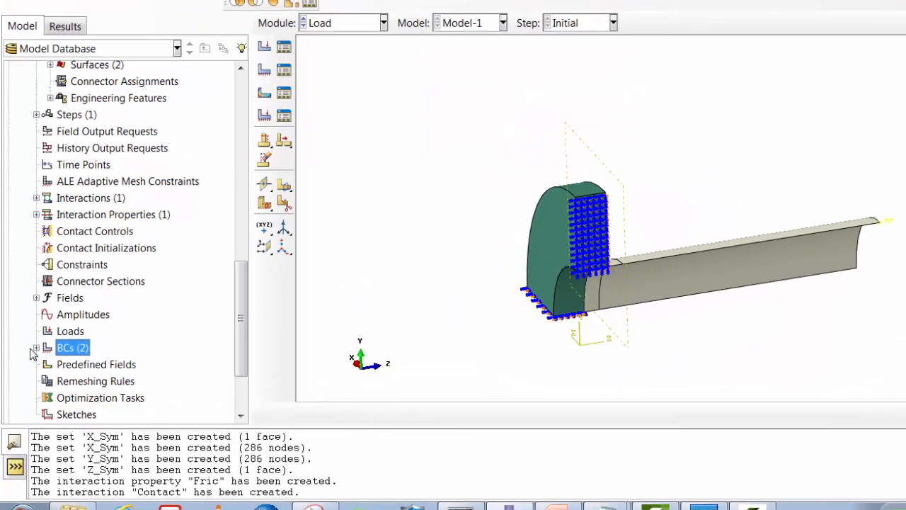
Start a Symmetry/Antisymmetry/Encastre boundary condition named Z_Sym in the Initial step.
double_click(34, 357)
left_click(37, 347)
left_click(71, 347)
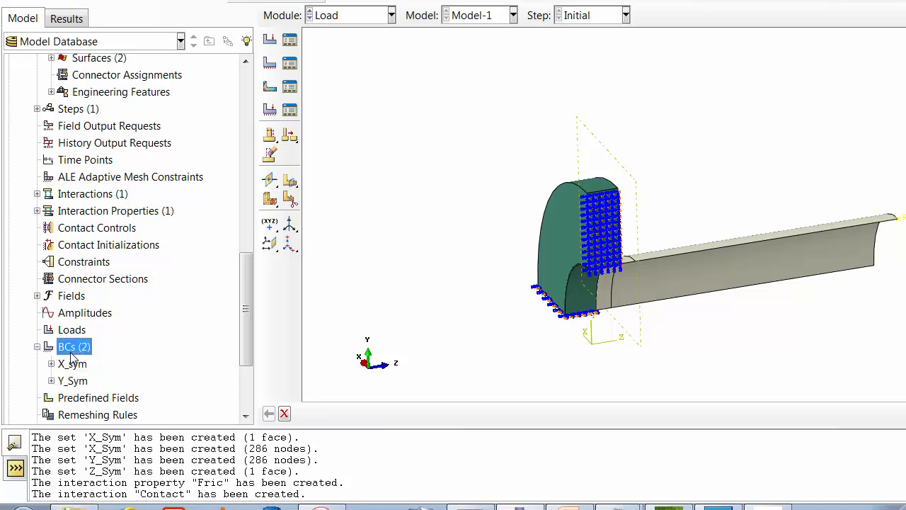
right_click(72, 351)
left_click(104, 403)
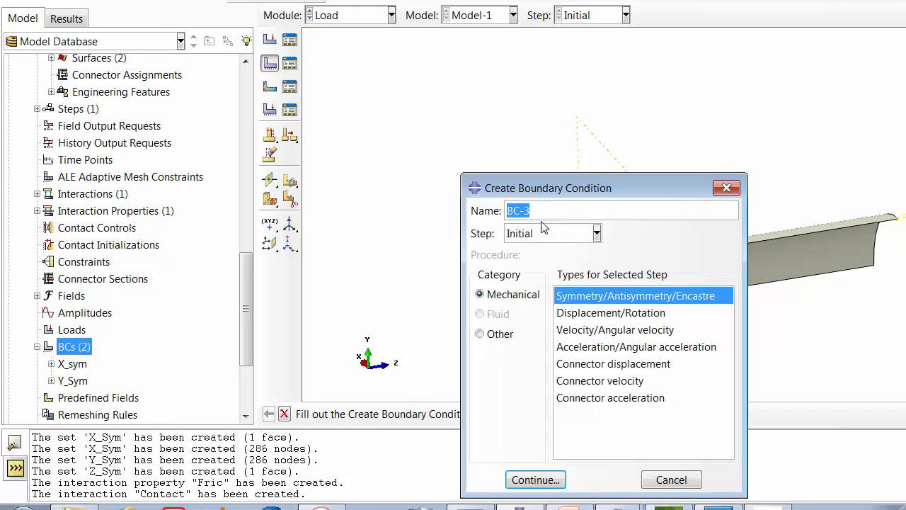
type("_sym")
key("BackSpace")
key("BackSpace")
key("BackSpace")
type("Sym")
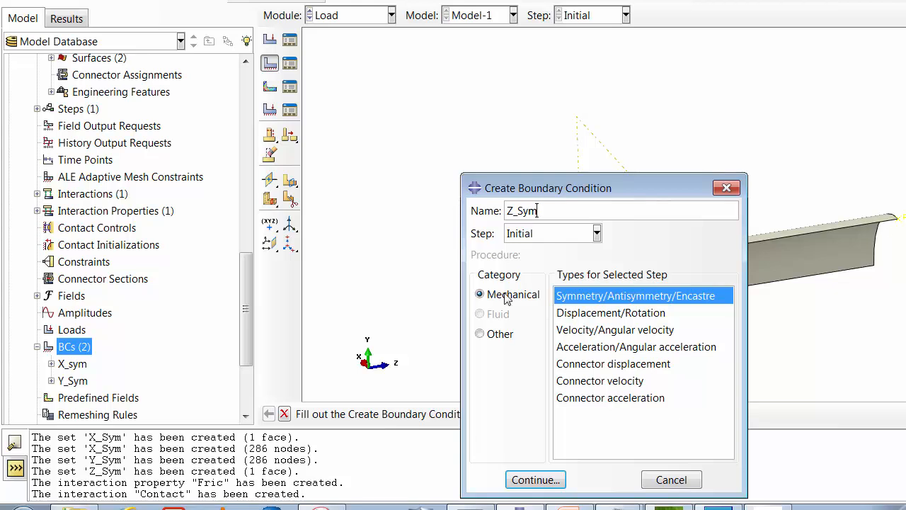
left_click(524, 479)
Define the Z_Sym boundary condition as ZSYMM on the Bushing-1.Z_Sym geometry set.
left_click(673, 348)
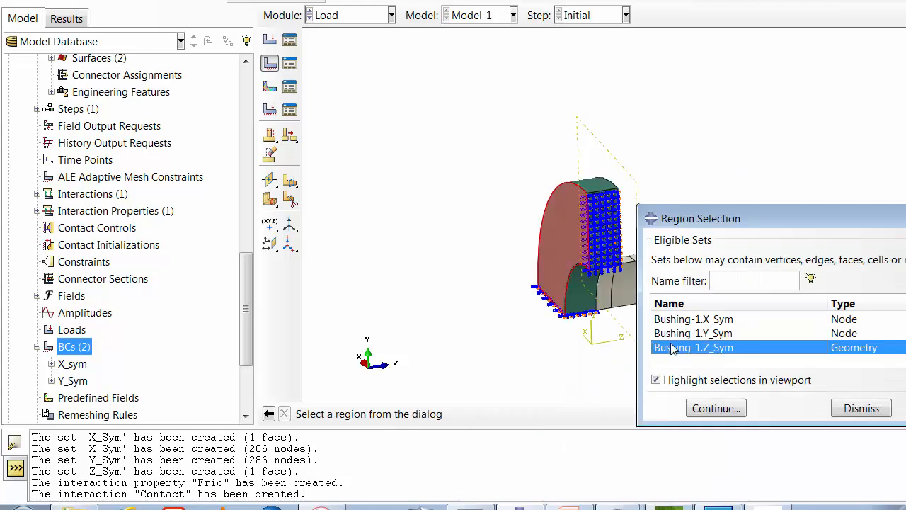
left_click(715, 409)
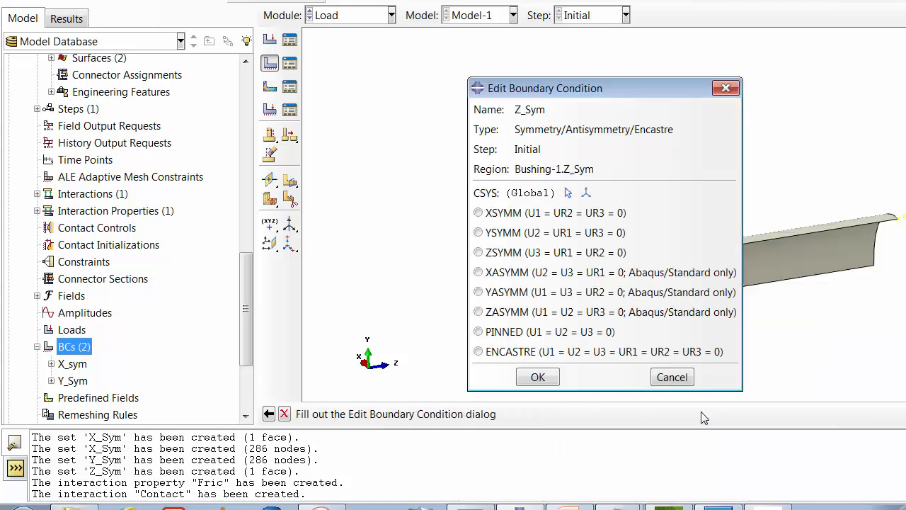
left_click(488, 253)
left_click(538, 377)
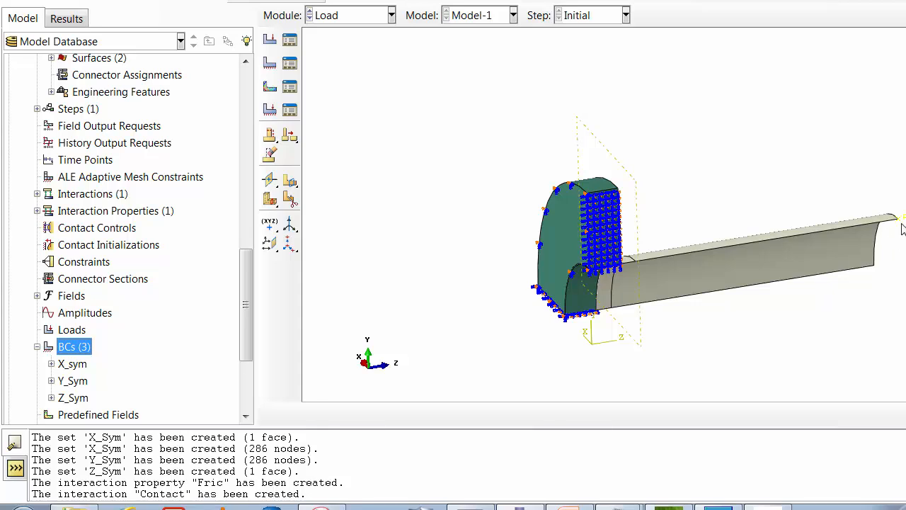
Create a boundary condition named Endcastre in the Initial step, applying ENCASTRE to the reference point at the shaft's far end.
right_click(69, 348)
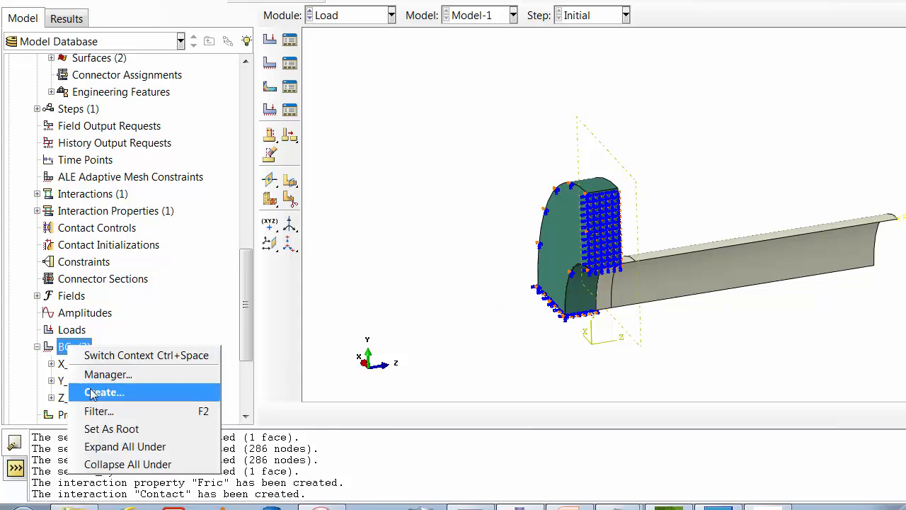
left_click(92, 391)
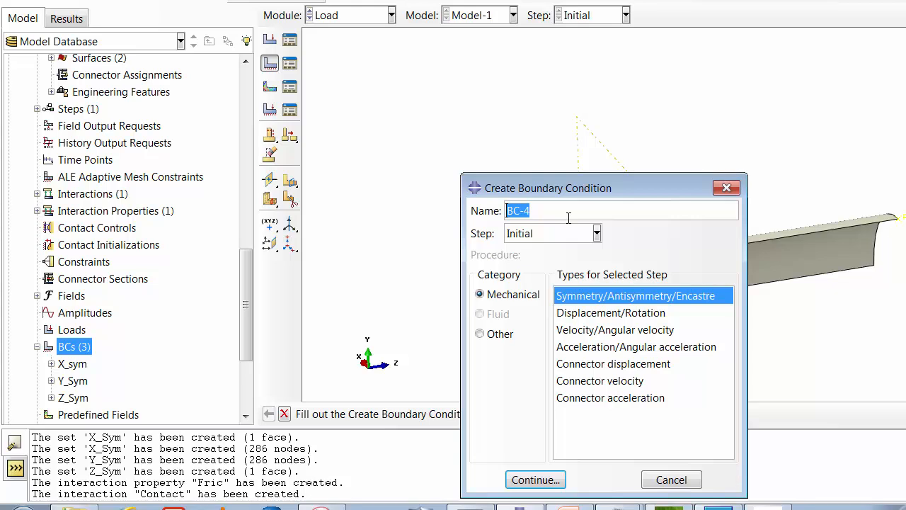
type("Endcastre")
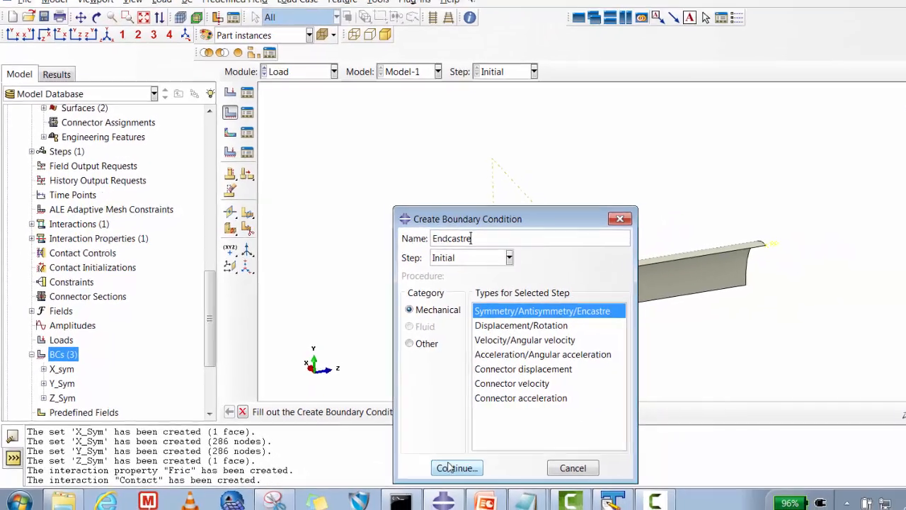
left_click(449, 468)
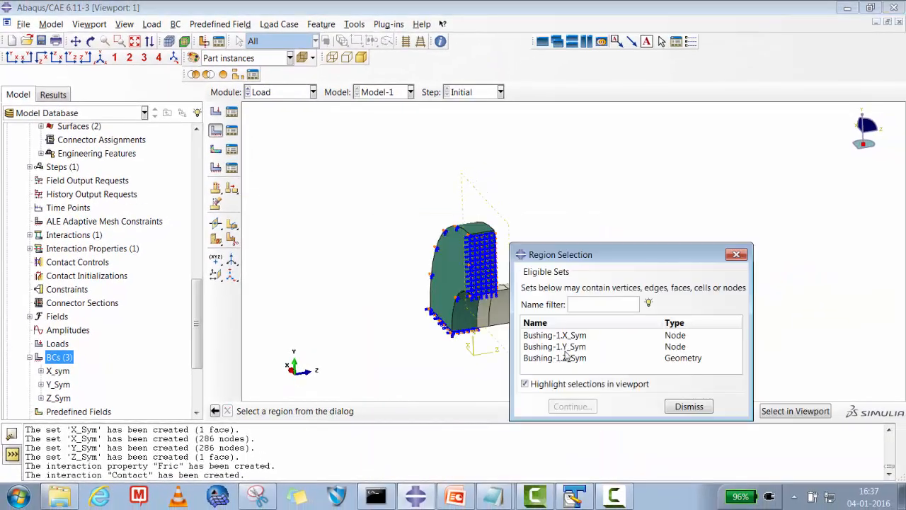
left_click(689, 408)
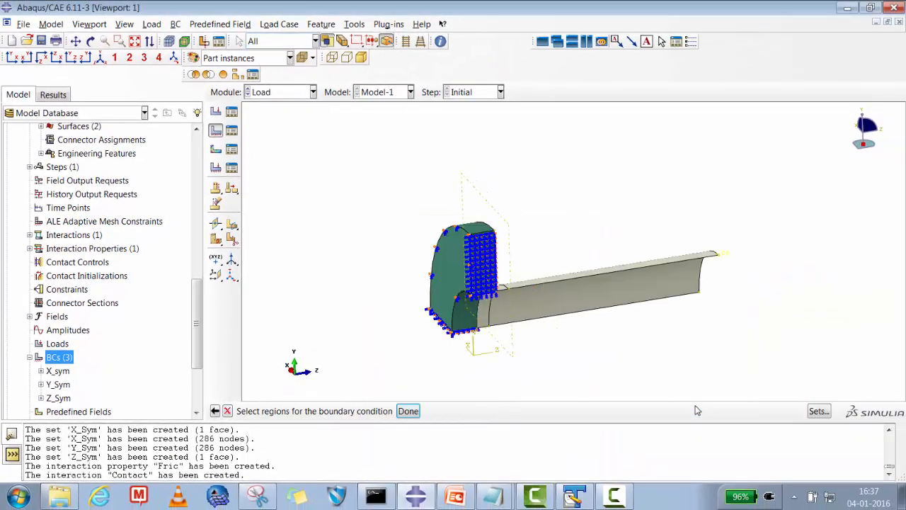
left_click(405, 412)
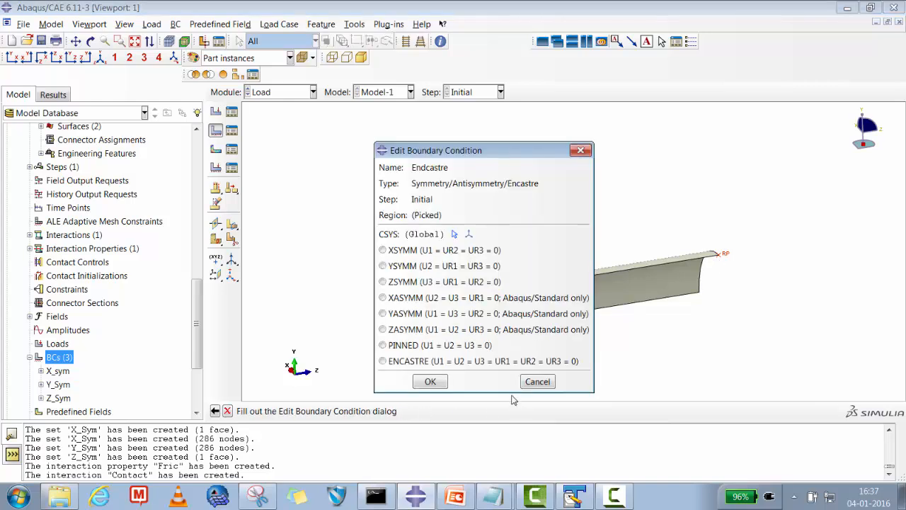
left_click(401, 363)
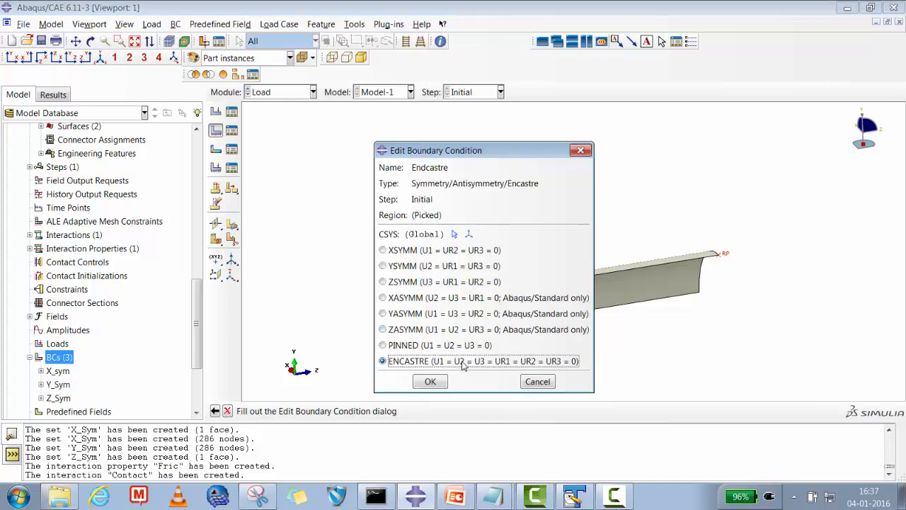
left_click(430, 382)
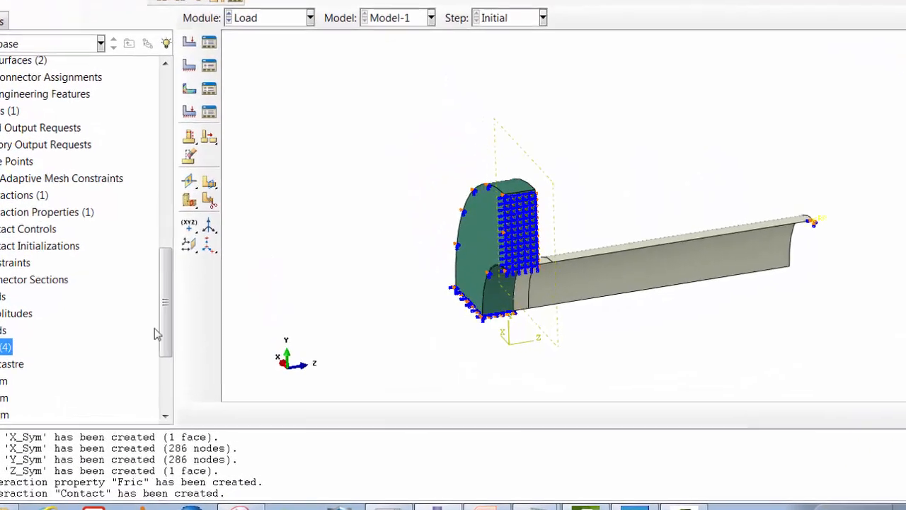
Start a Static, General analysis step named Interference_Fit after the Initial step.
left_click_drag(165, 303, 202, 304)
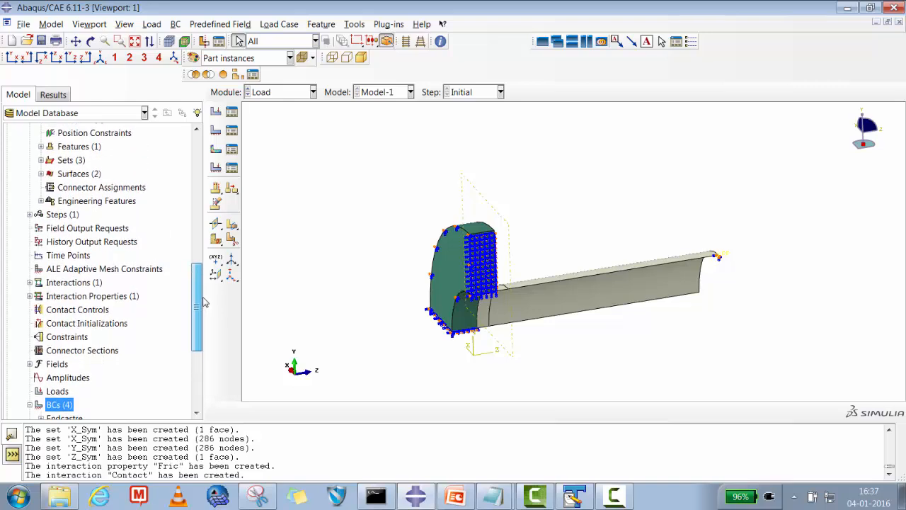
left_click(60, 215)
right_click(61, 216)
left_click(76, 239)
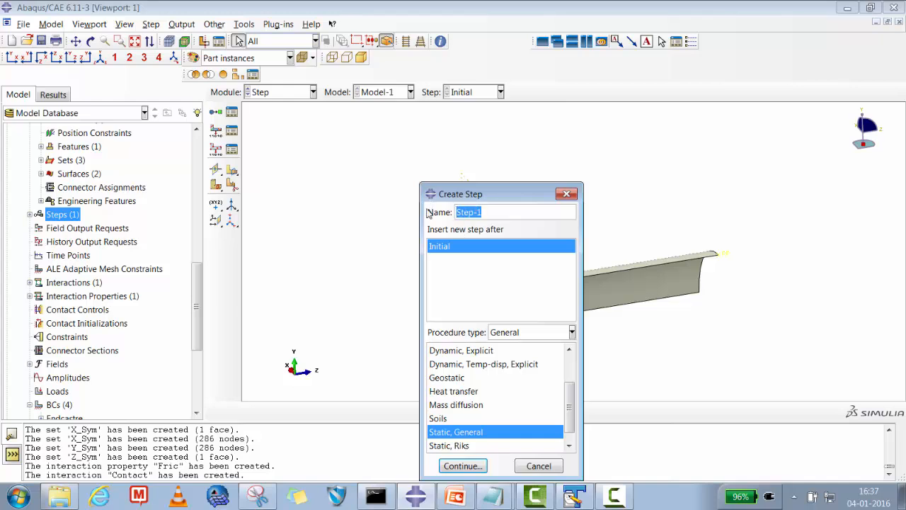
type("IN")
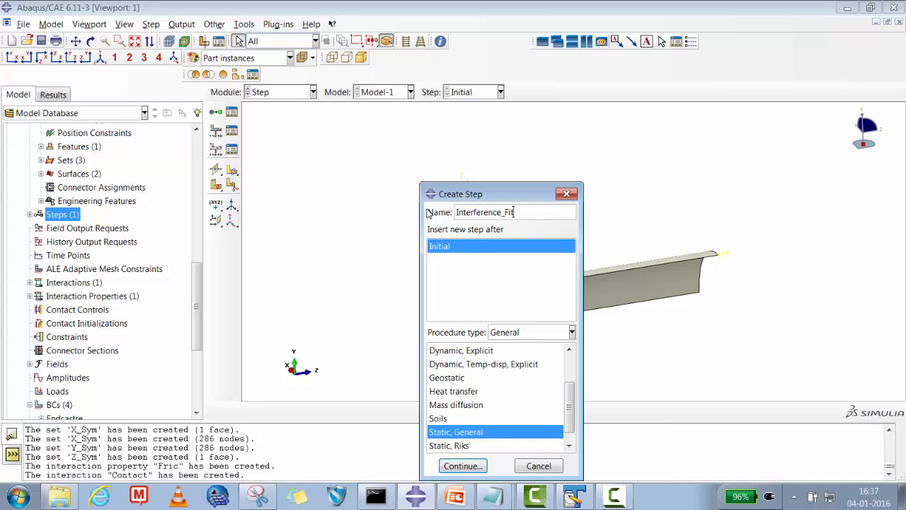
type("t")
left_click(463, 466)
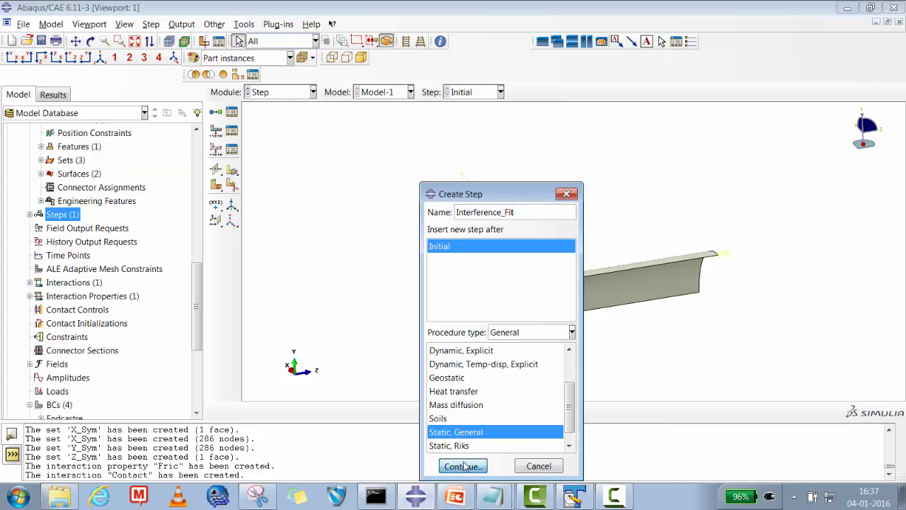
Turn Nlgeom on for the Interference_Fit step and set its initial increment size to 0.01.
left_click(429, 222)
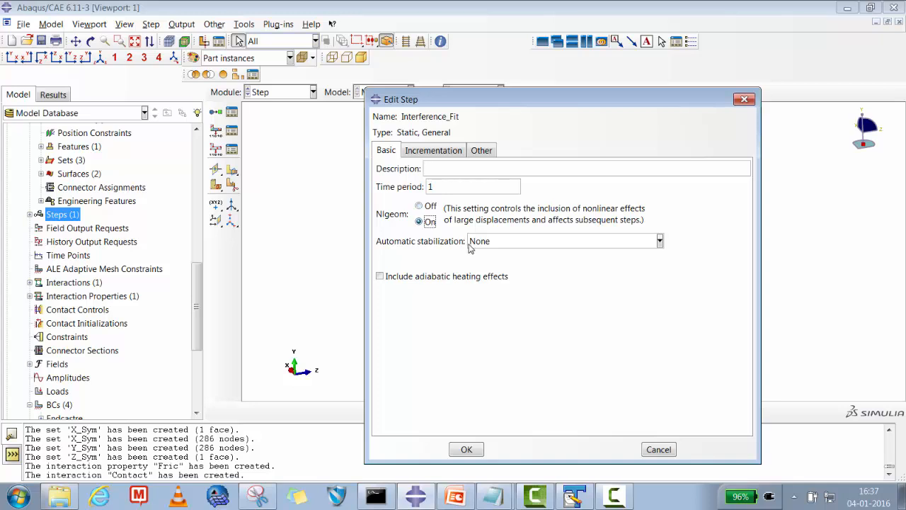
left_click(433, 166)
left_click(428, 150)
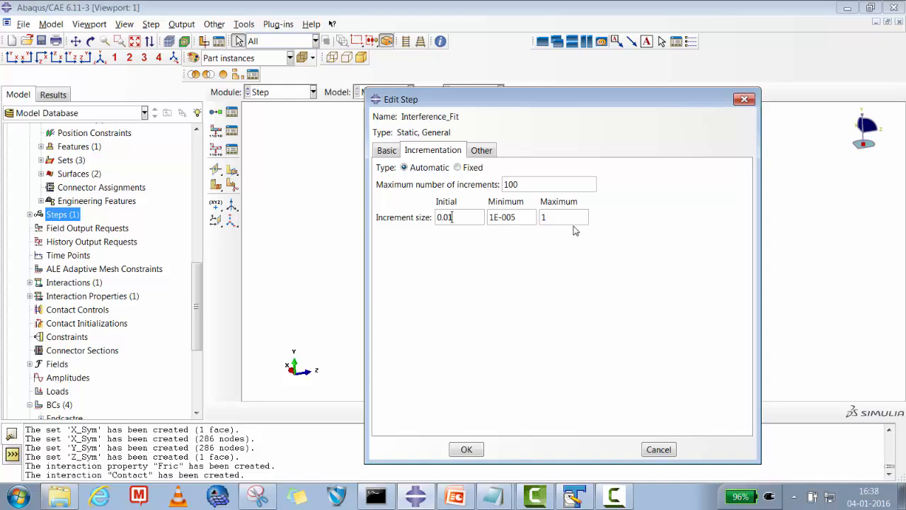
left_click(466, 449)
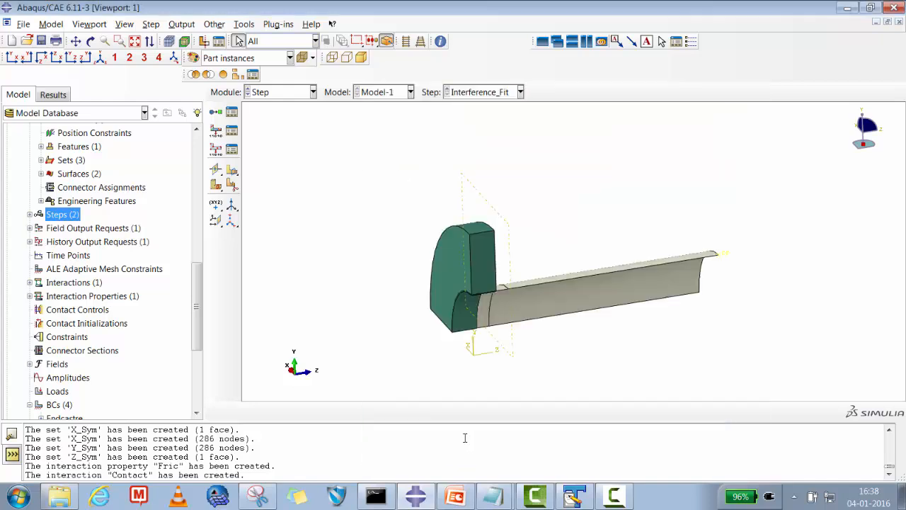
Locate the Interference_Fit step under the model's Steps, and review the Abaqus procedure slide in PowerPoint before returning to Abaqus/CAE.
left_click(30, 214)
left_click(71, 242)
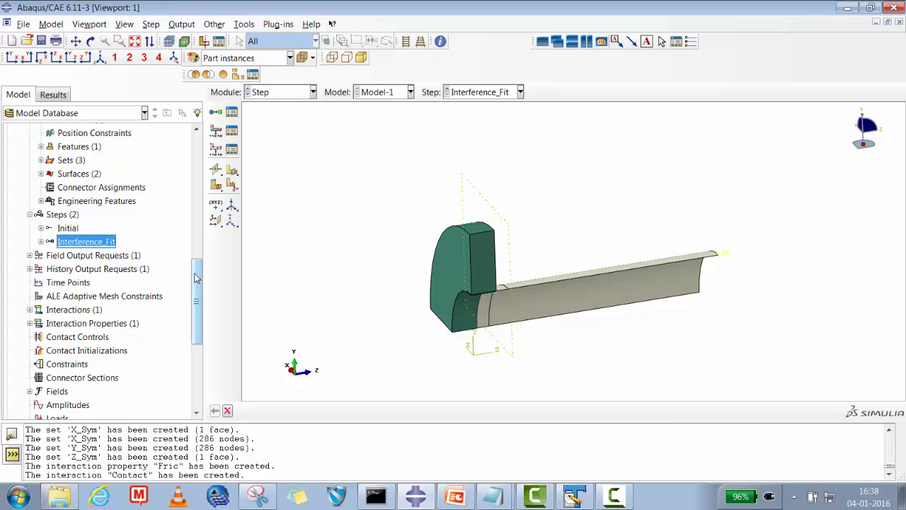
left_click_drag(197, 279, 203, 250)
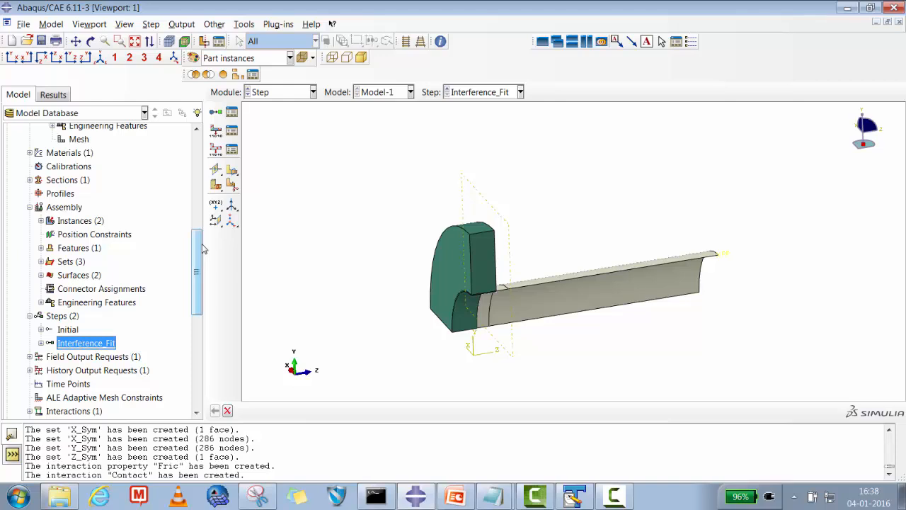
left_click(455, 496)
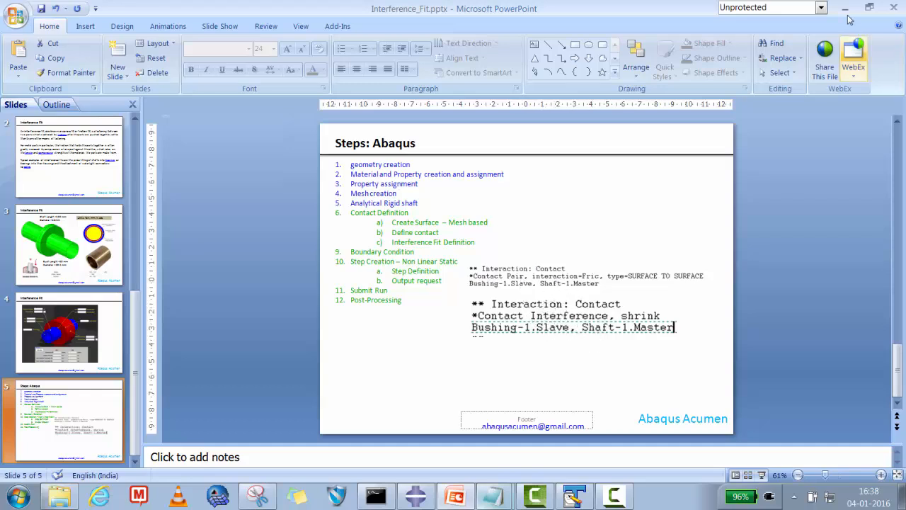
left_click(847, 10)
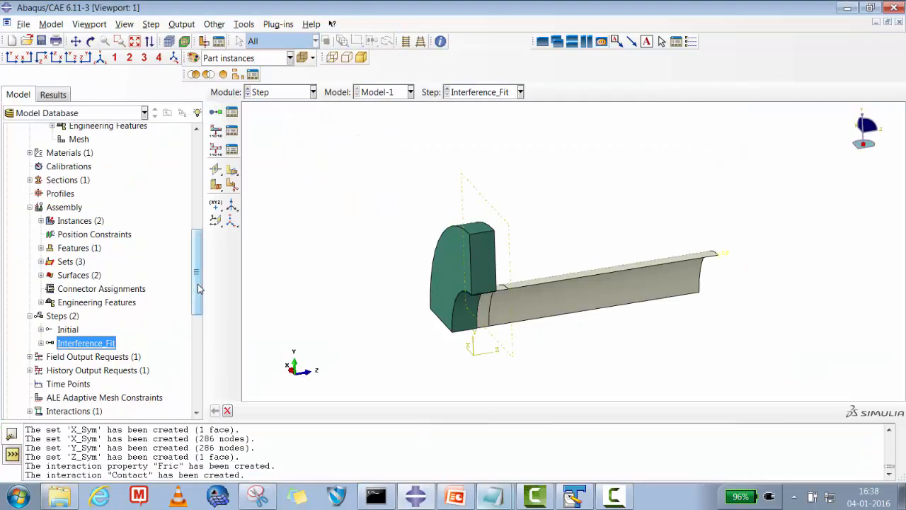
Edit the Contact interaction's interference fit in the Interference_Fit step to gradually remove slave node overclosure with automatic shrink fit.
left_click_drag(198, 284, 198, 325)
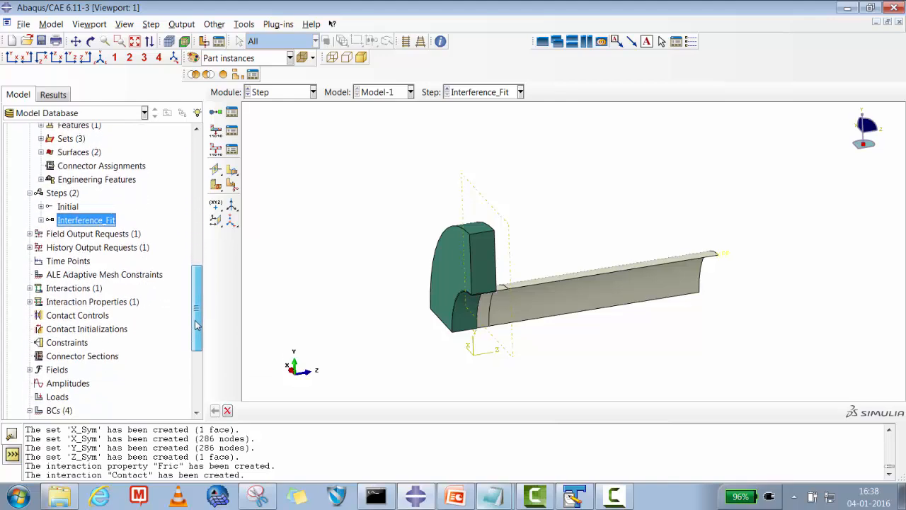
right_click(73, 288)
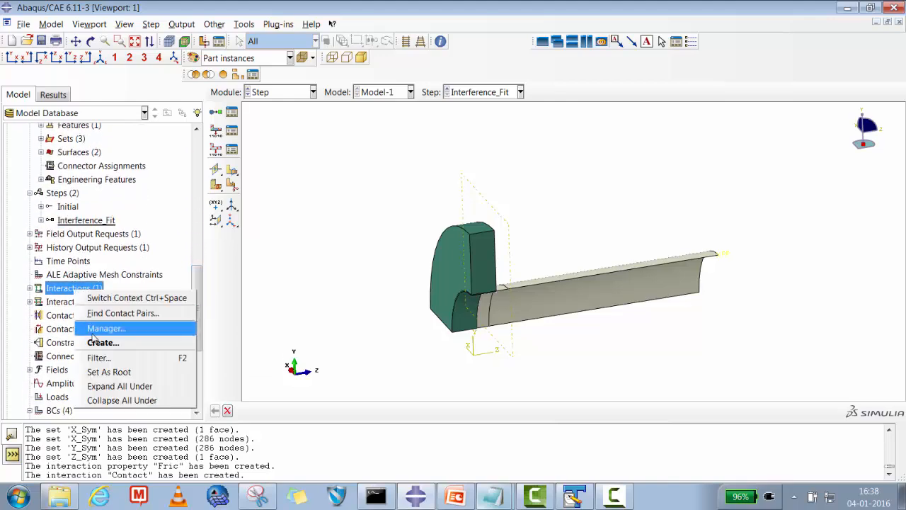
left_click(30, 289)
left_click(31, 289)
left_click(61, 302)
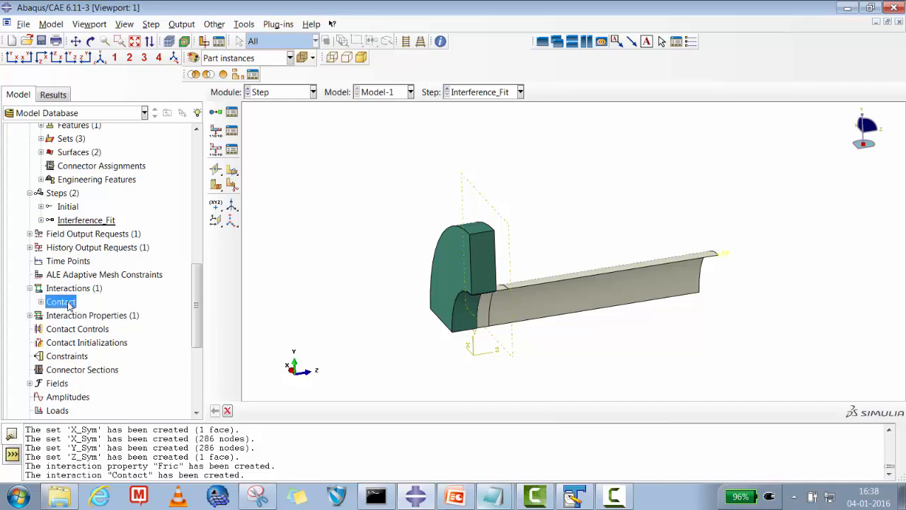
right_click(64, 303)
left_click(84, 324)
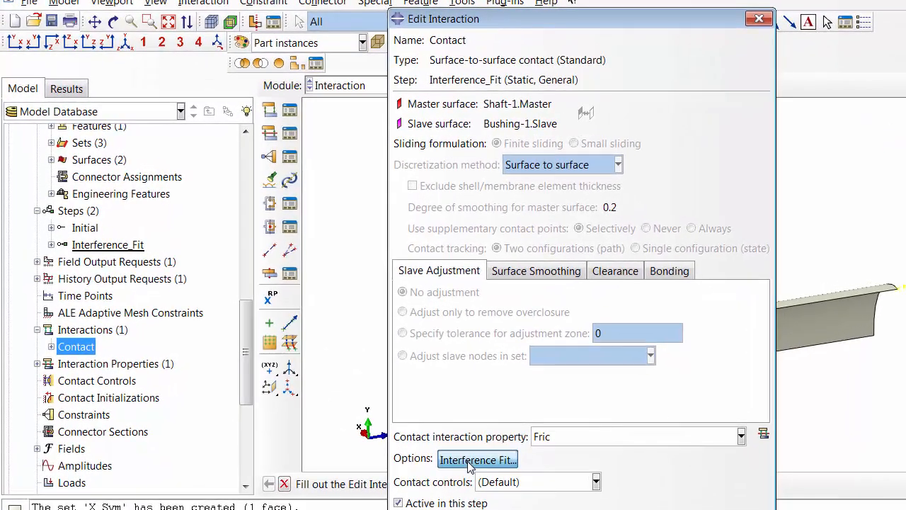
left_click(374, 398)
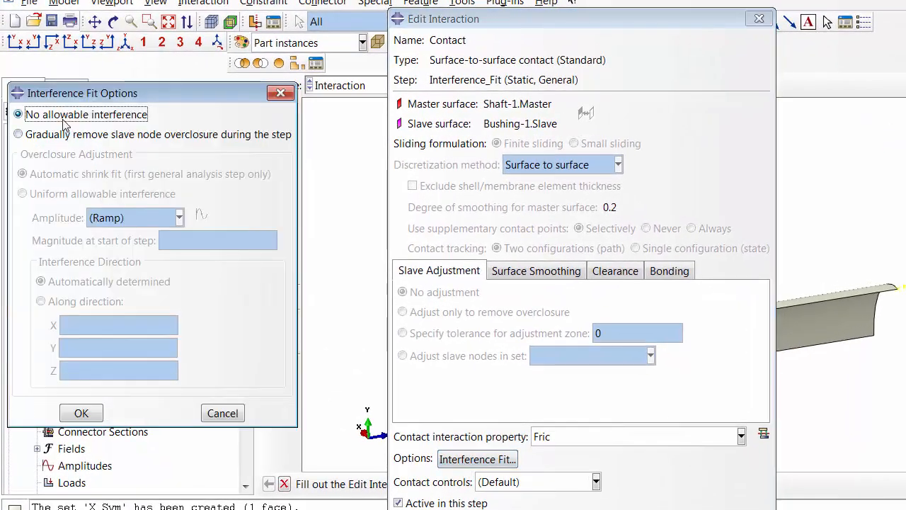
left_click(28, 136)
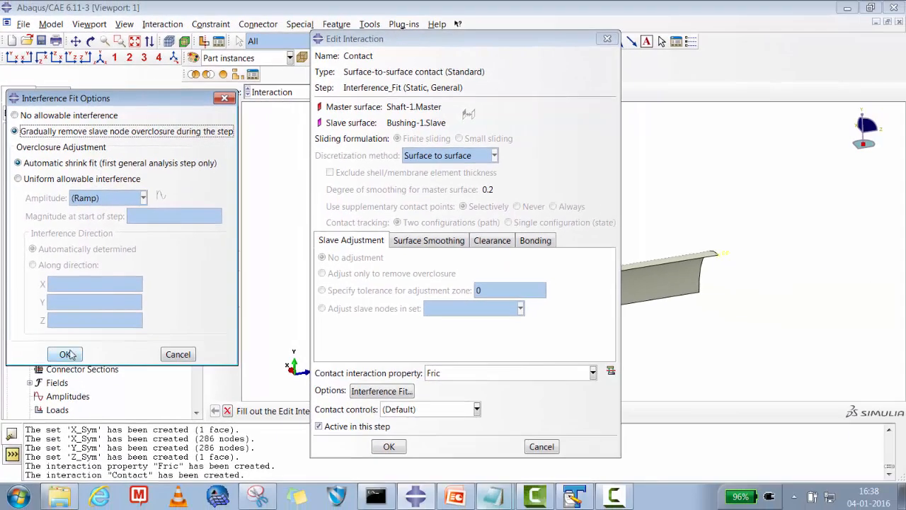
left_click(66, 354)
left_click(387, 446)
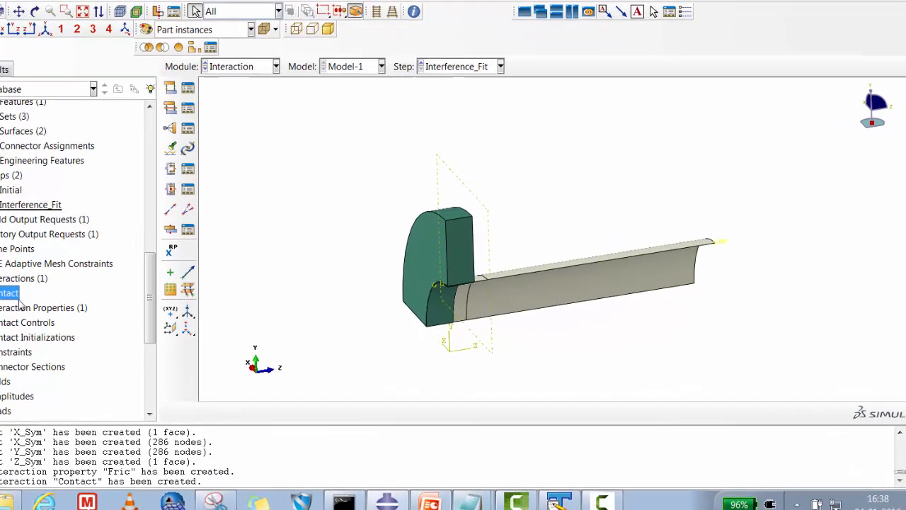
Create a full analysis job named Interfernce_Fit from Model-1 and run a data check on it.
scroll(139, 383, "down", 5)
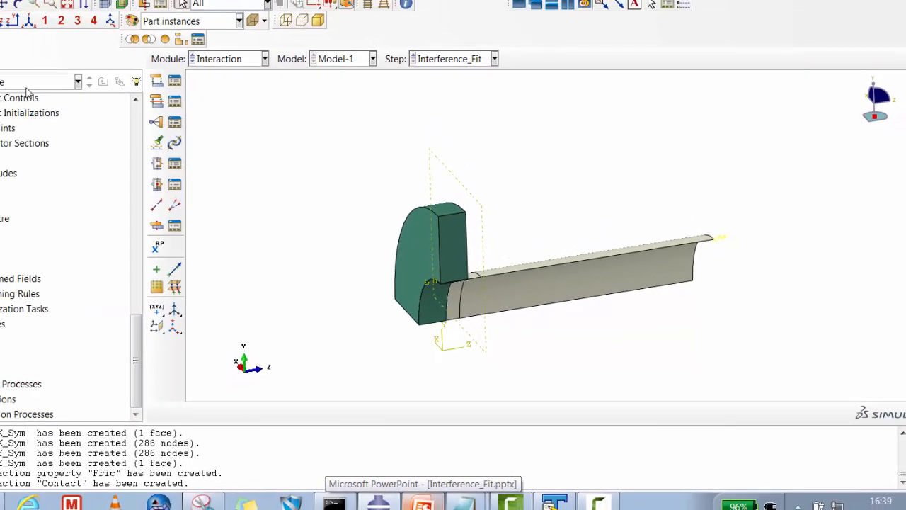
left_click(145, 22)
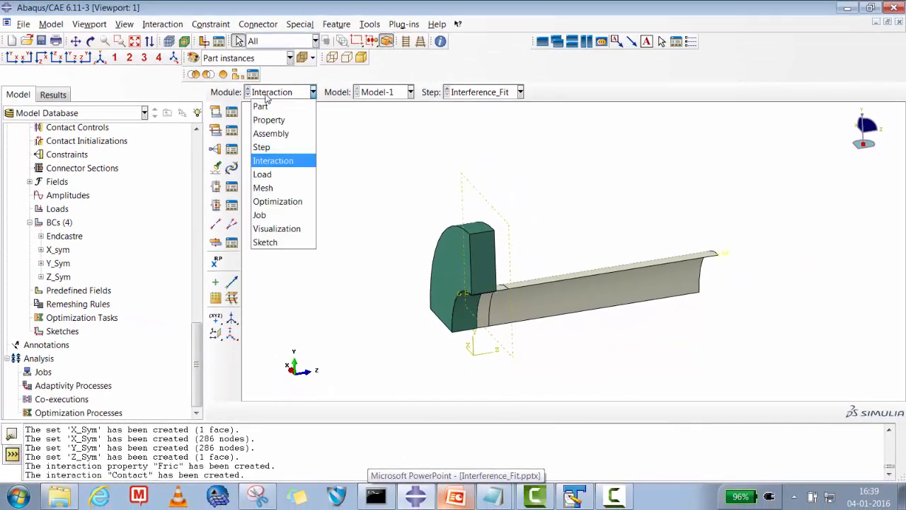
left_click(260, 216)
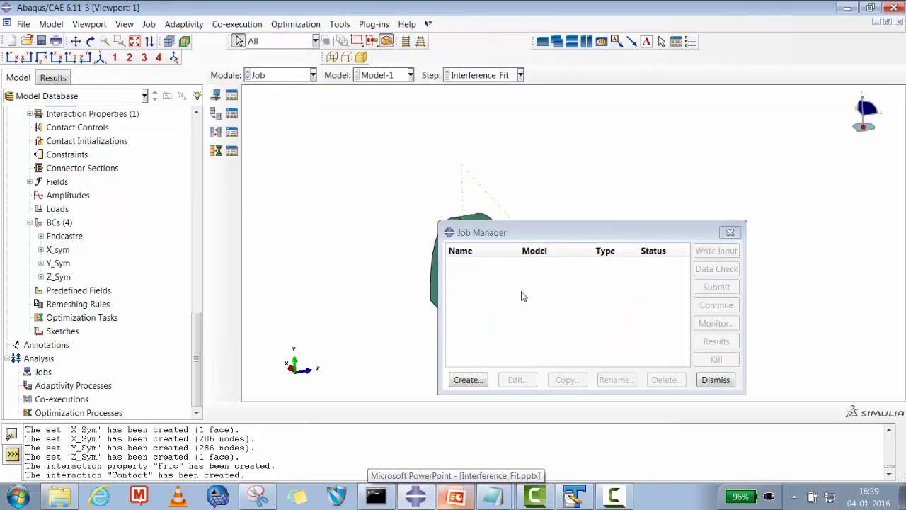
left_click(469, 380)
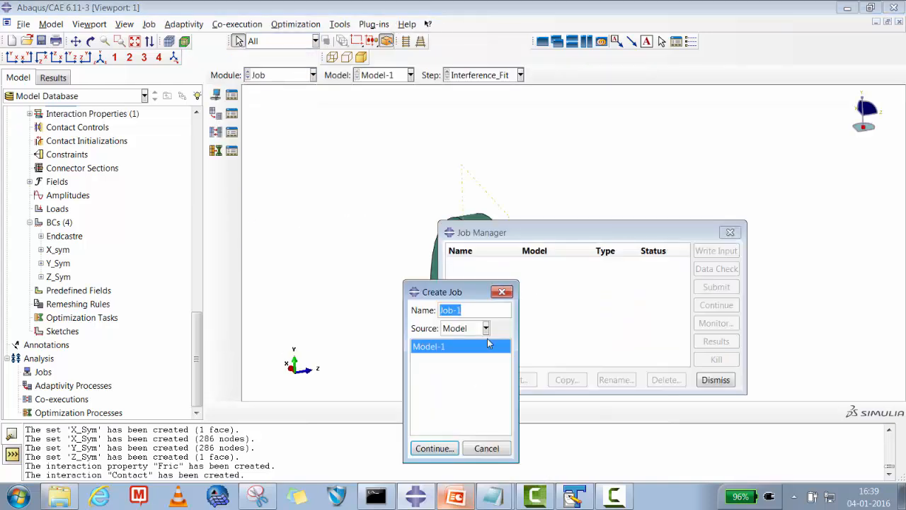
type("Interfernce_Fit")
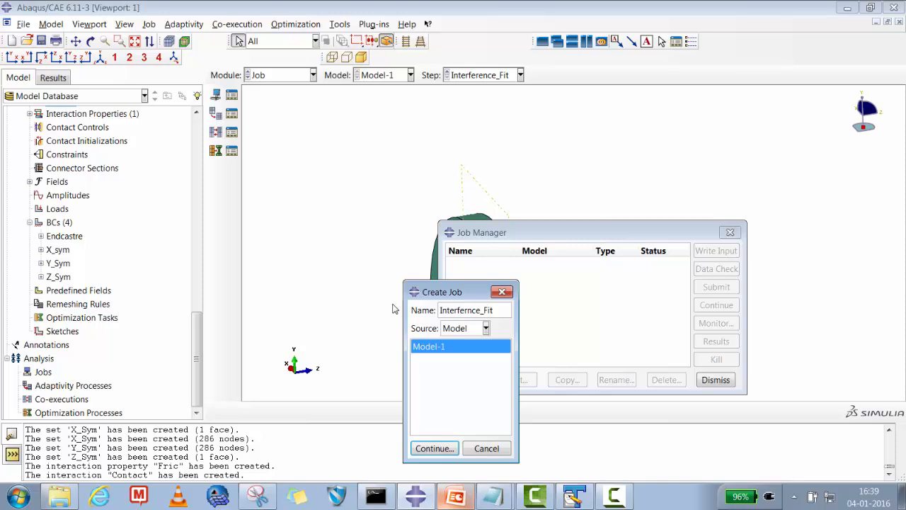
left_click(434, 448)
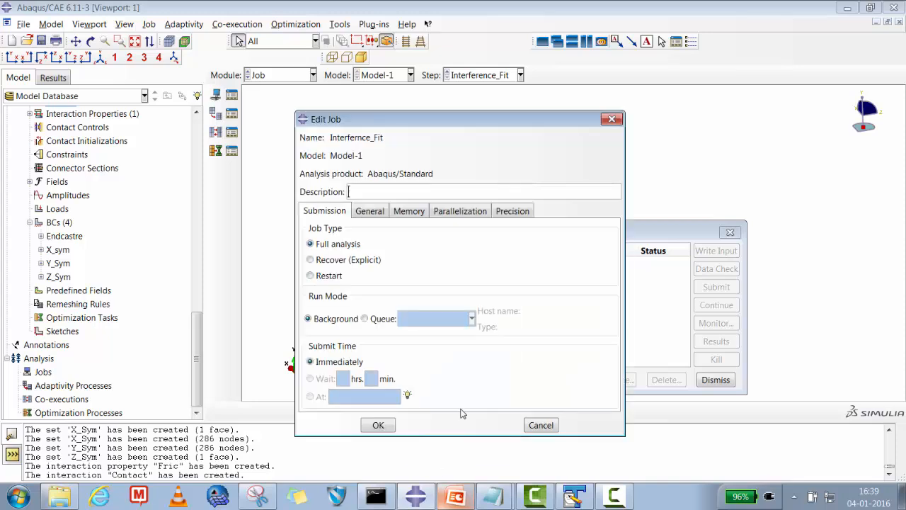
left_click(378, 425)
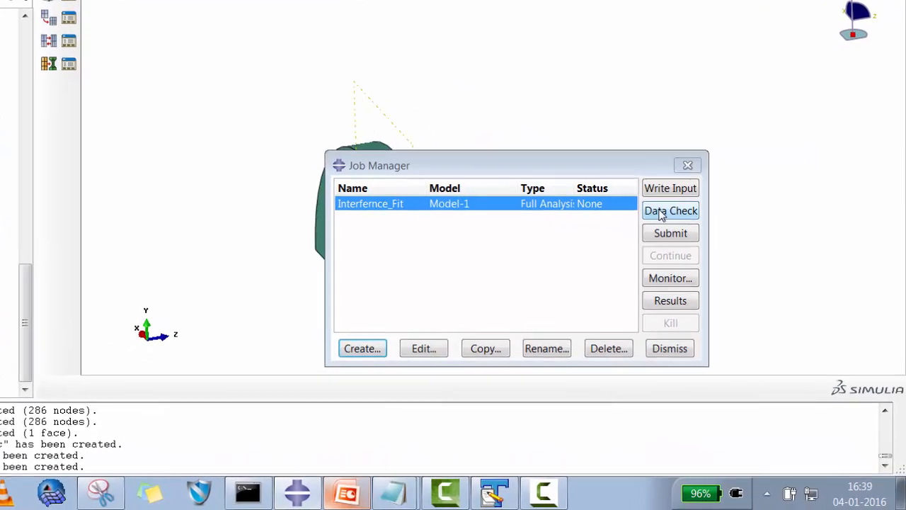
left_click(708, 272)
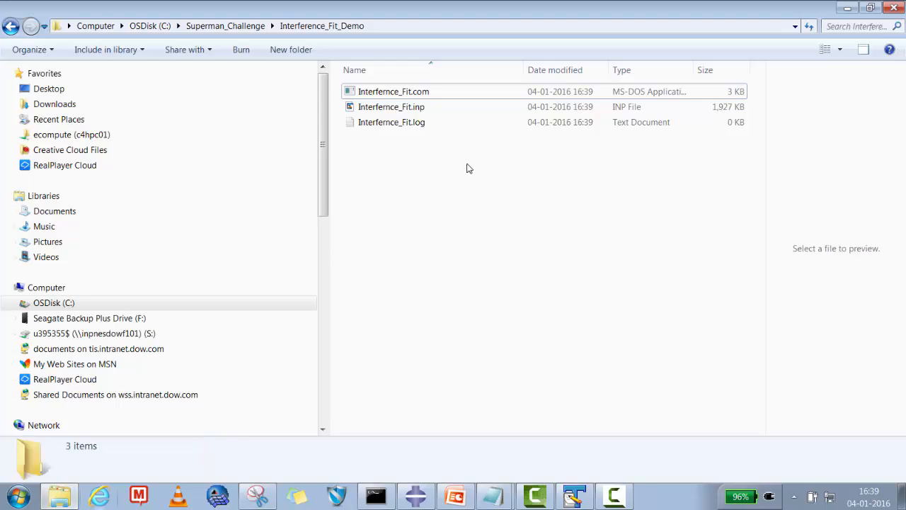
Open the Interfernce_Fit.inp file from the Interference_Fit_Demo folder in TextPad.
left_click(403, 111)
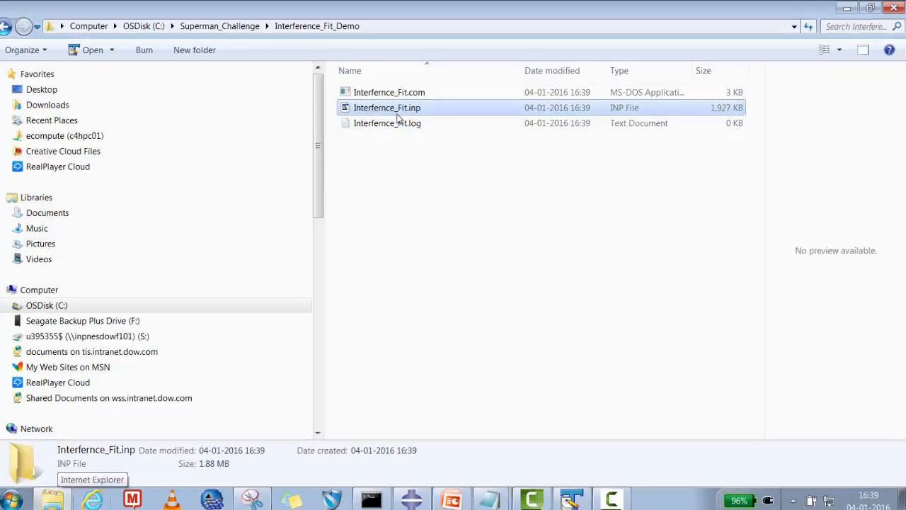
right_click(398, 119)
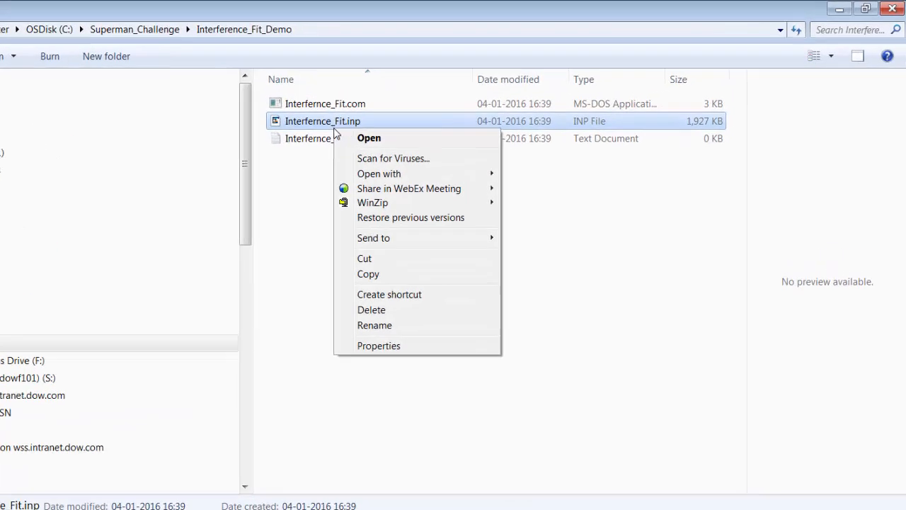
mouse_move(417, 211)
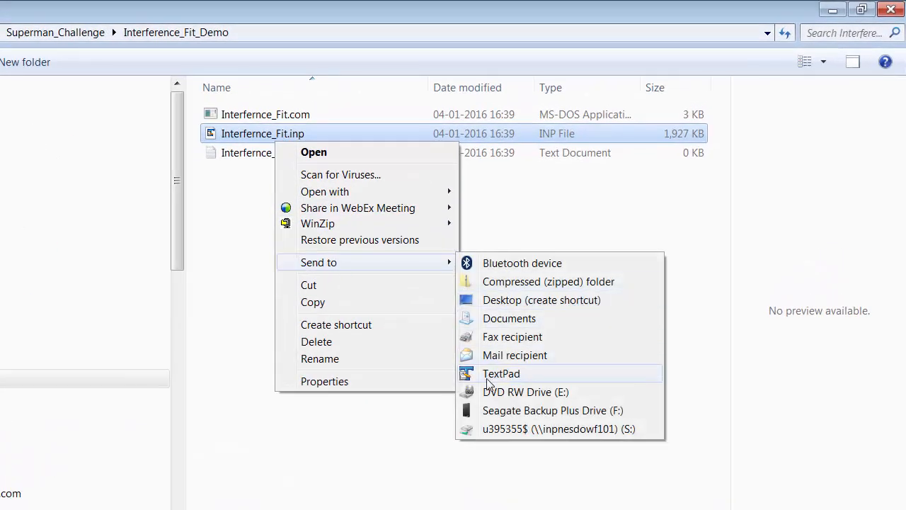
left_click(487, 375)
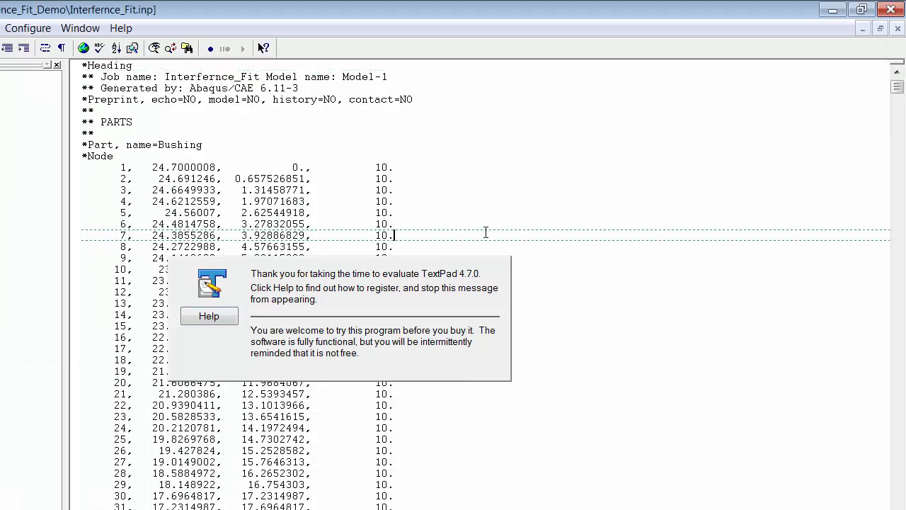
Examine the contact pair and contact interference definitions in the input file, searching upward for *contact and highlighting the shrink keyword.
scroll(485, 232, "down", 20)
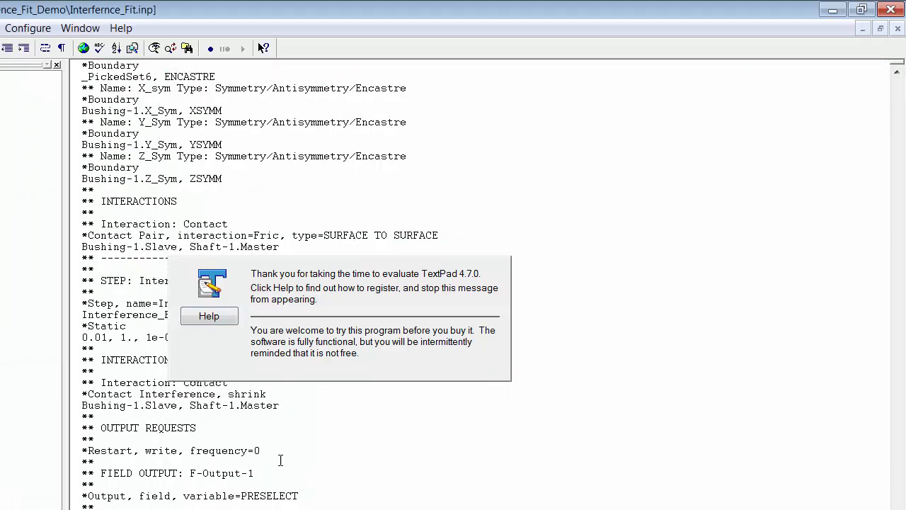
left_click(229, 442)
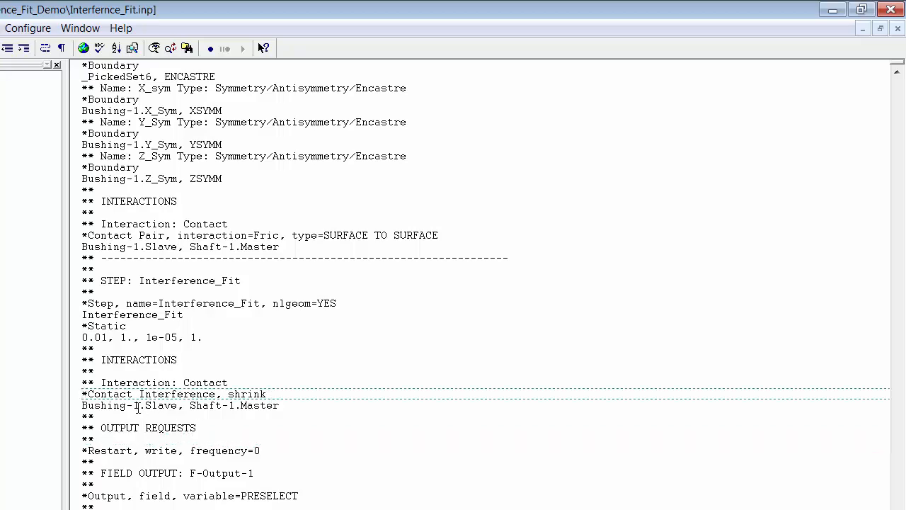
left_click(235, 416)
left_click(86, 394)
key("alt+s")
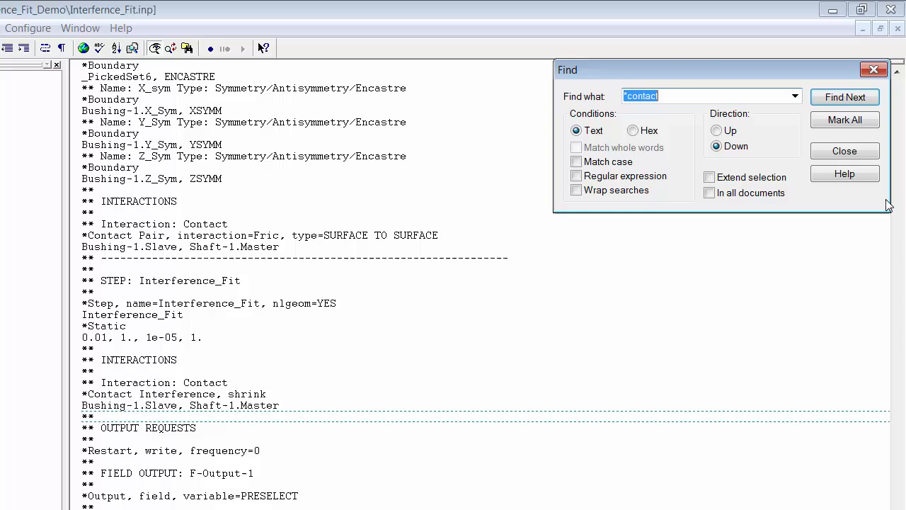
left_click(716, 130)
left_click(864, 99)
left_click(864, 99)
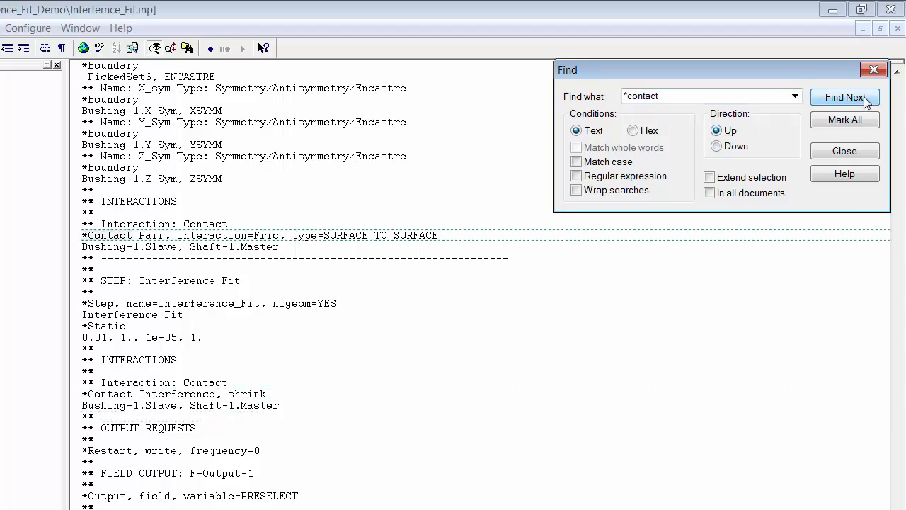
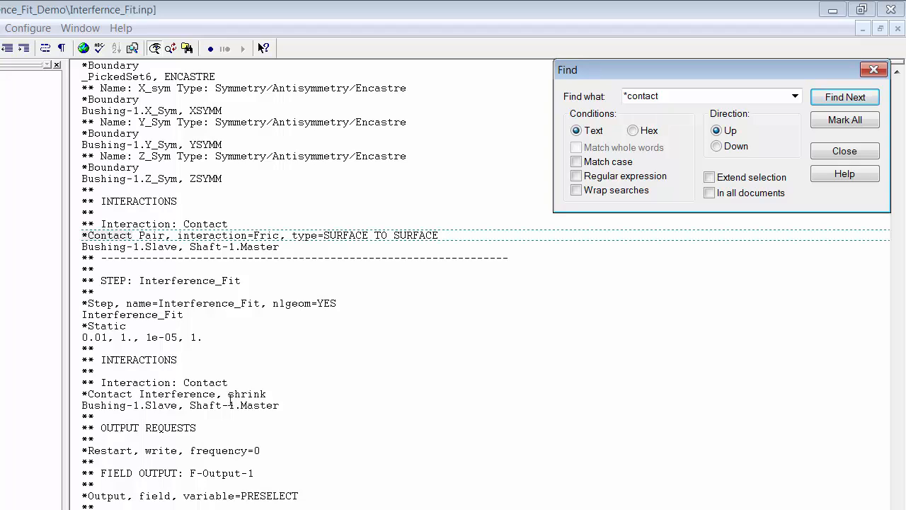
left_click_drag(228, 395, 274, 394)
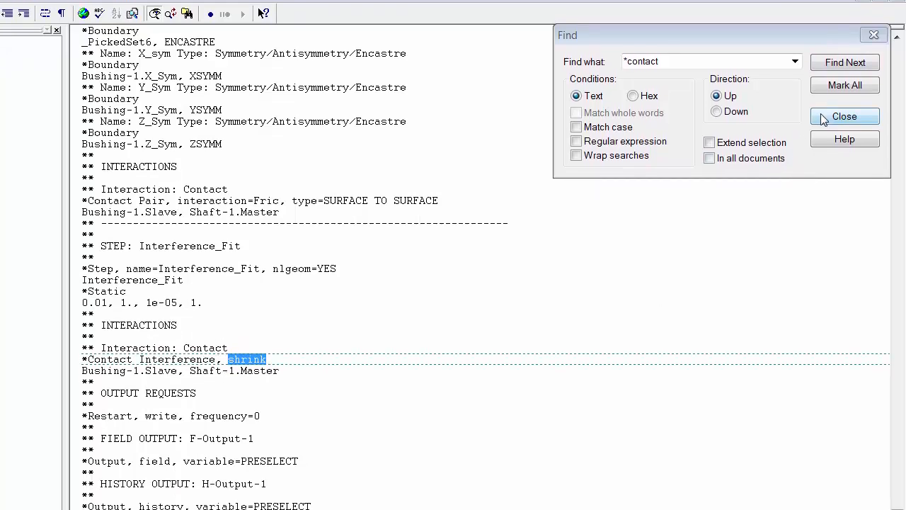
left_click(835, 151)
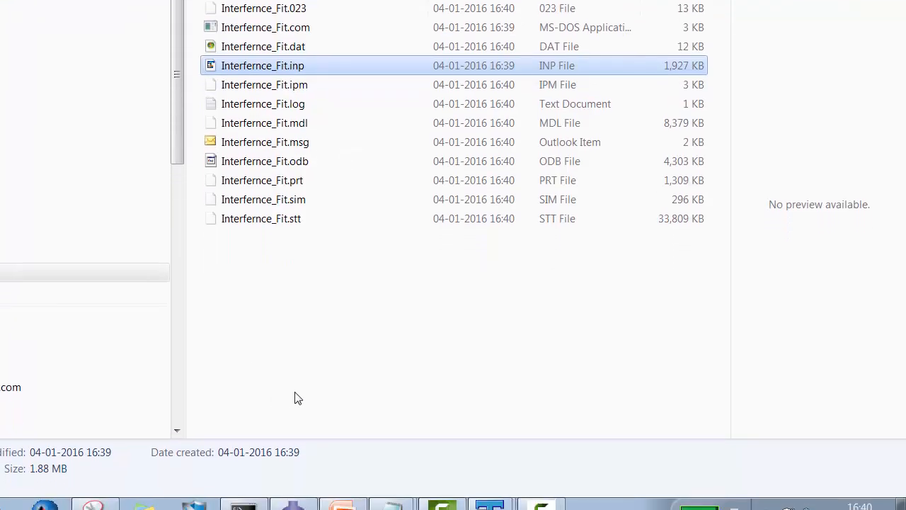
Switch to Abaqus/CAE and try to submit the Interfernce_Fit job, checking the job folder for its existing files.
left_click(290, 493)
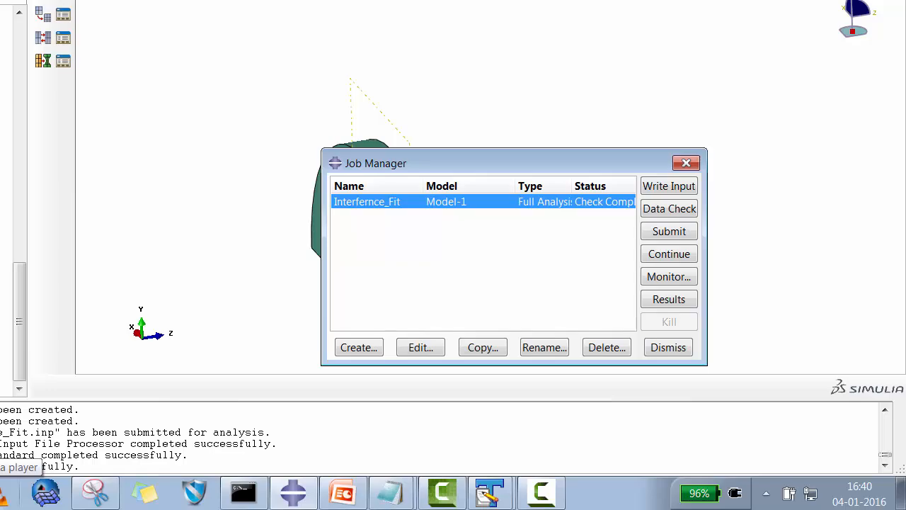
left_click(658, 235)
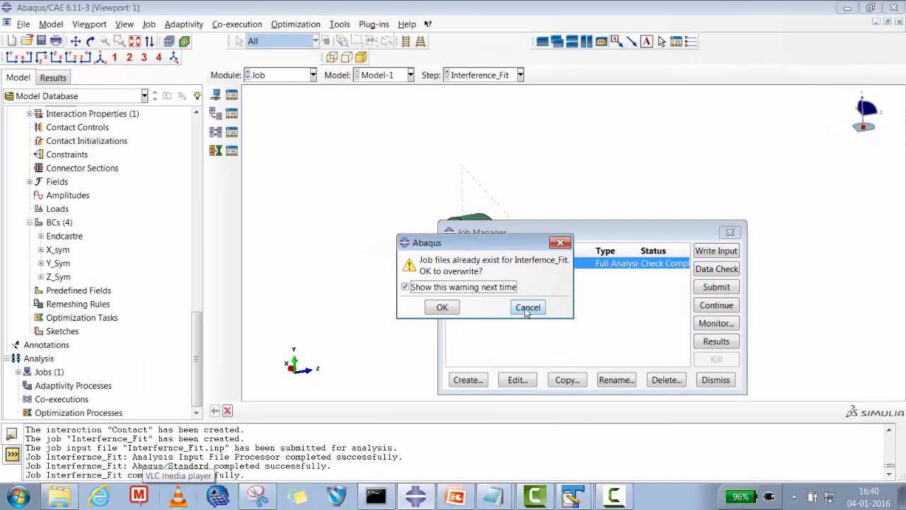
left_click(527, 308)
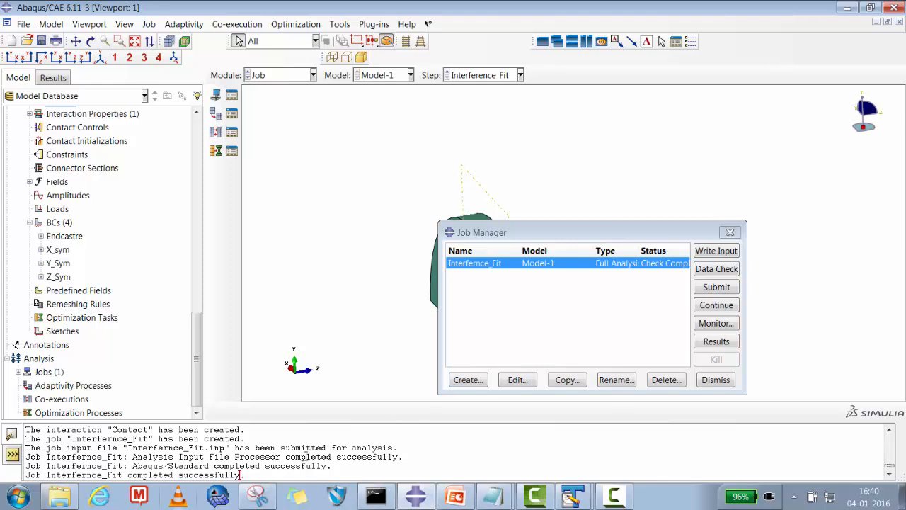
left_click(60, 498)
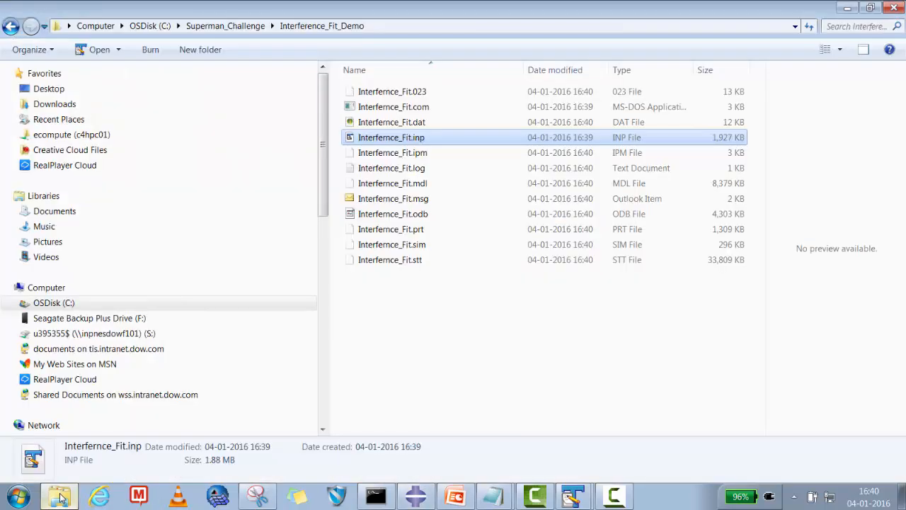
left_click(60, 498)
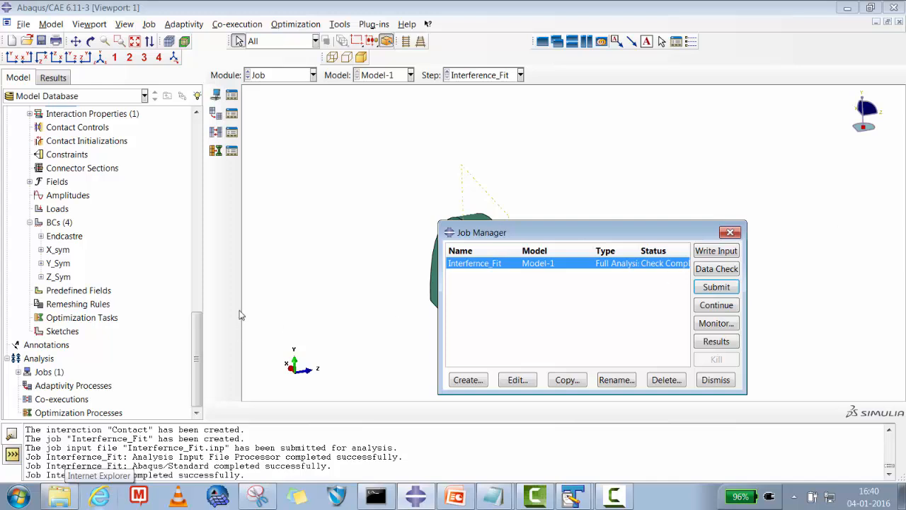
left_click(296, 289)
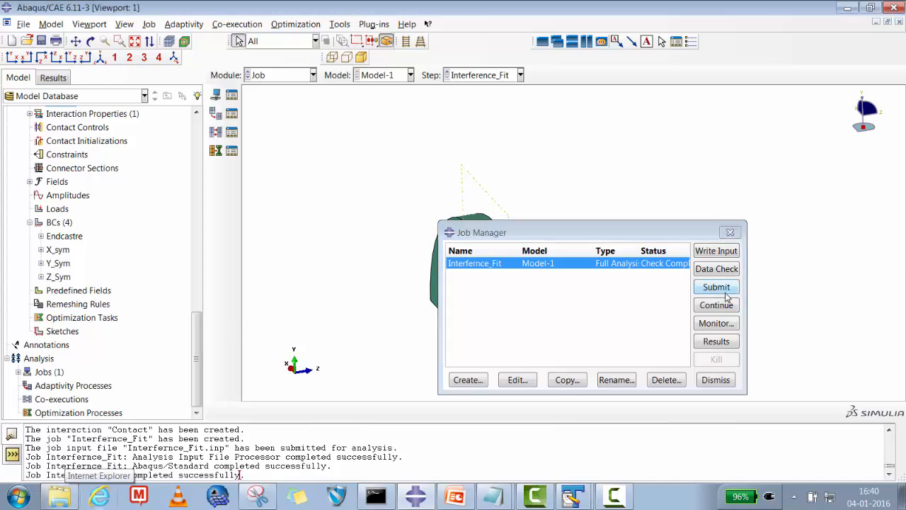
left_click(726, 293)
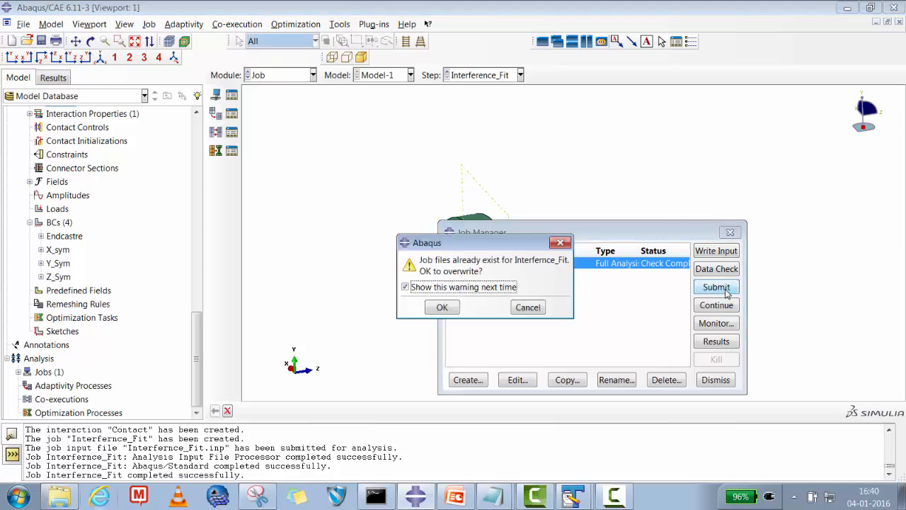
left_click(523, 308)
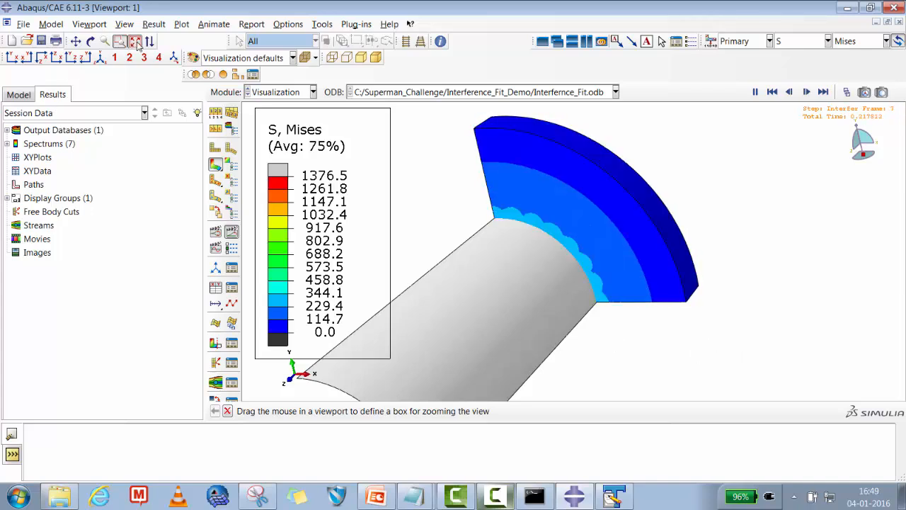
Switch to TextPad and examine the severe discontinuity iterations per increment in Interfernce_Fit.sta, then return to Abaqus/CAE.
left_click(613, 495)
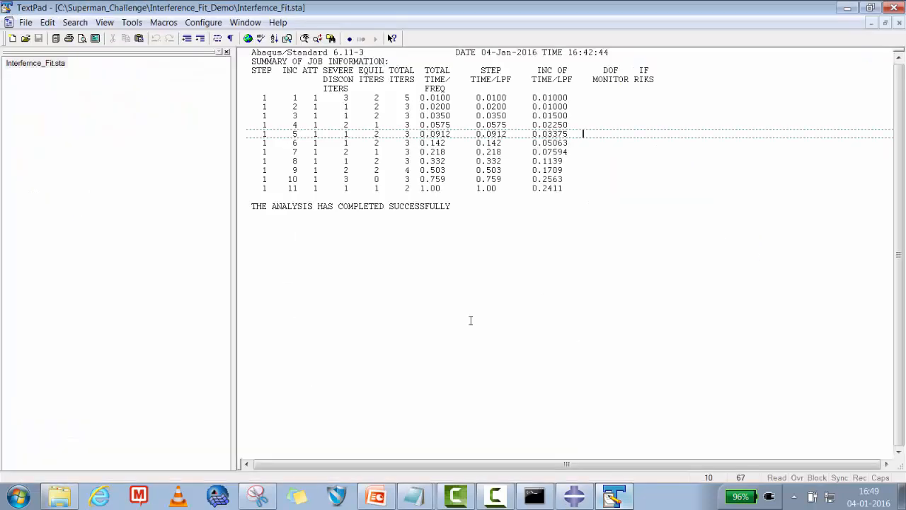
left_click(497, 496)
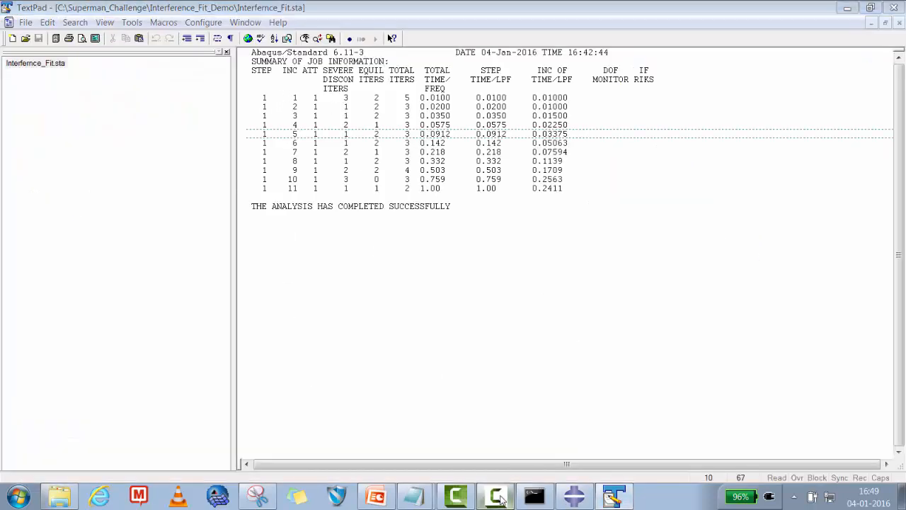
left_click(499, 498)
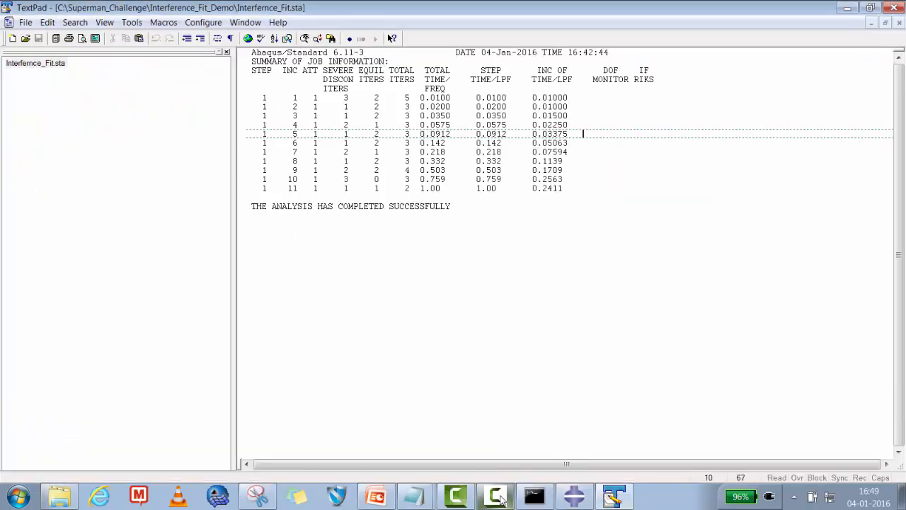
left_click(499, 499)
left_click(499, 499)
left_click(344, 97)
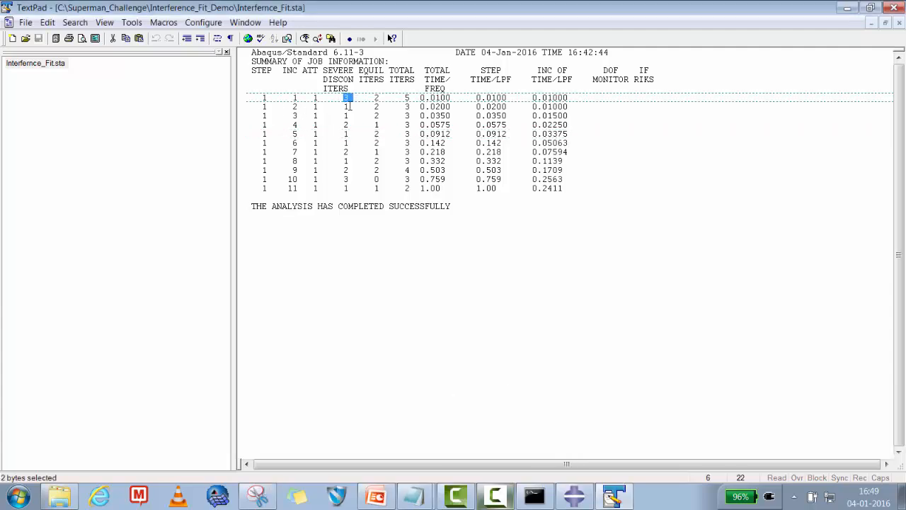
key("Down")
key("Down")
key("Down")
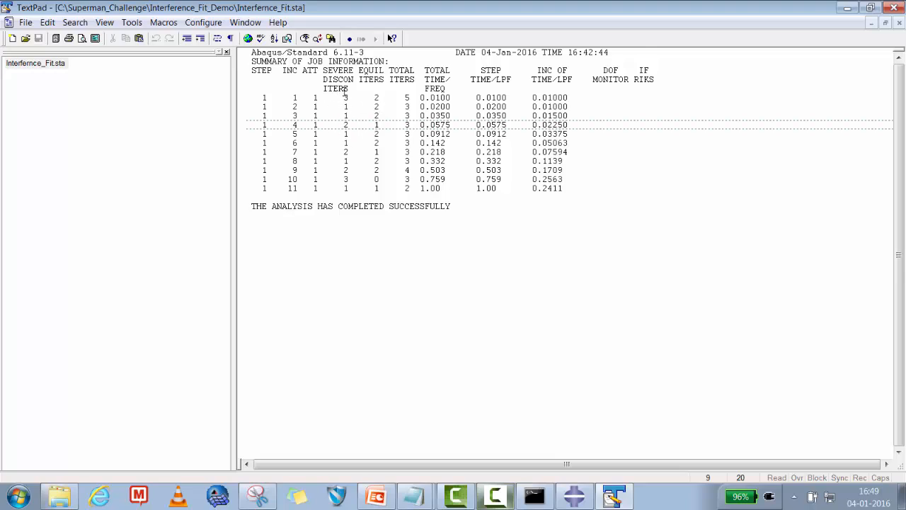
left_click_drag(343, 97, 345, 136)
left_click(847, 7)
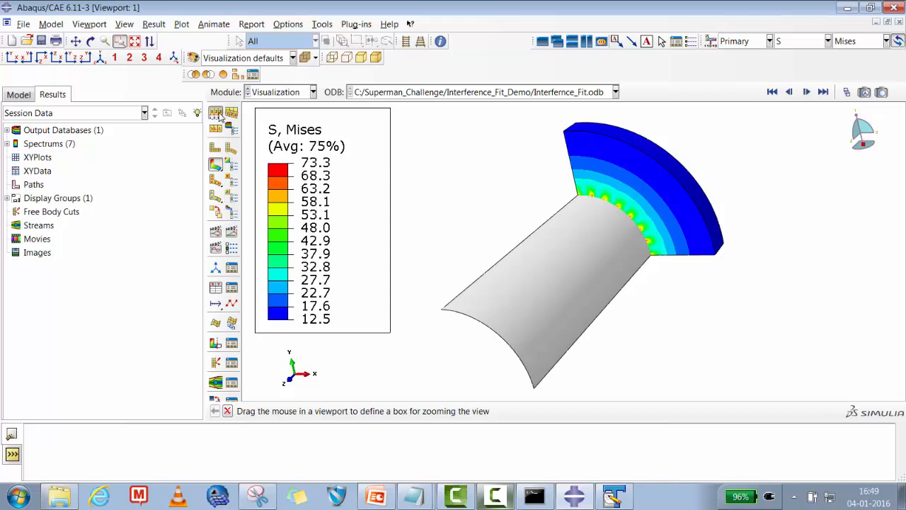
left_click(216, 113)
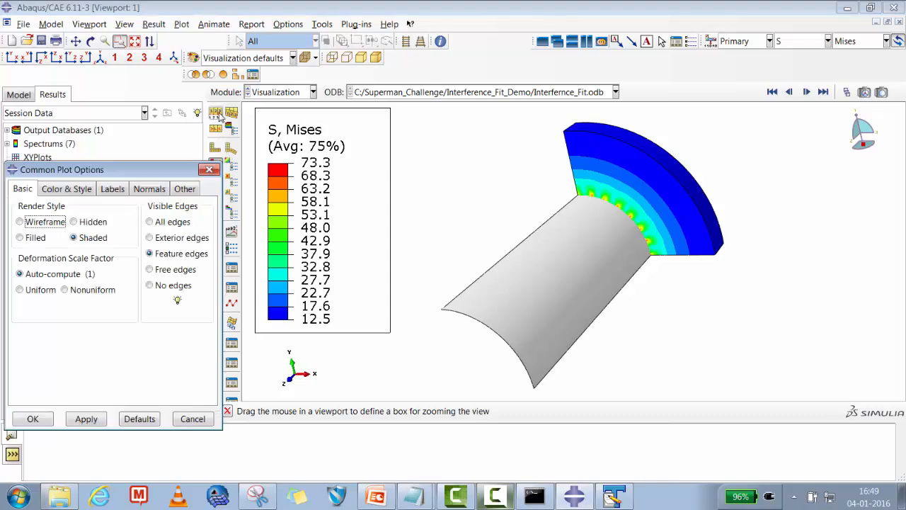
left_click(209, 170)
left_click(232, 112)
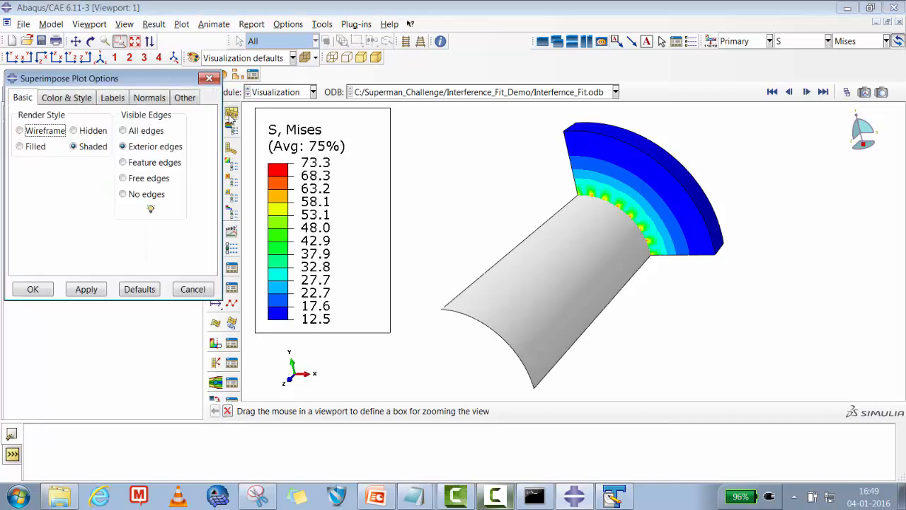
left_click(209, 78)
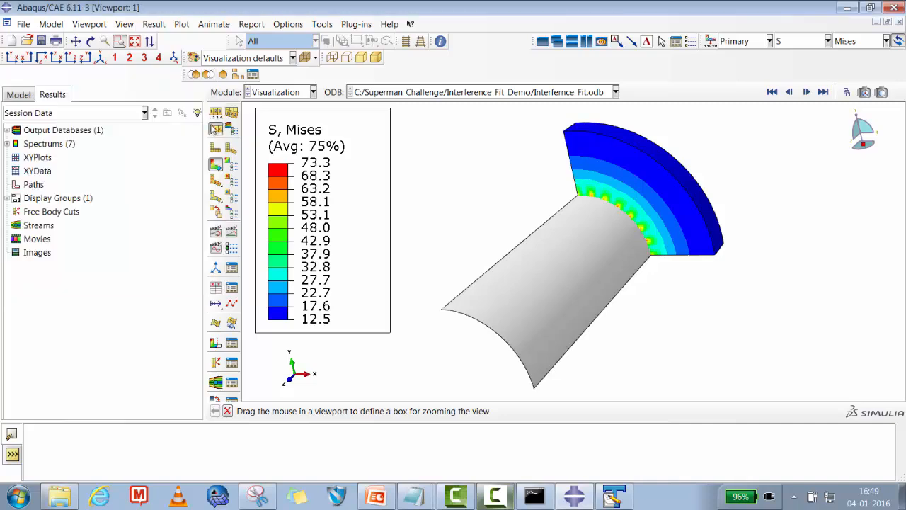
left_click(211, 128)
left_click(237, 114)
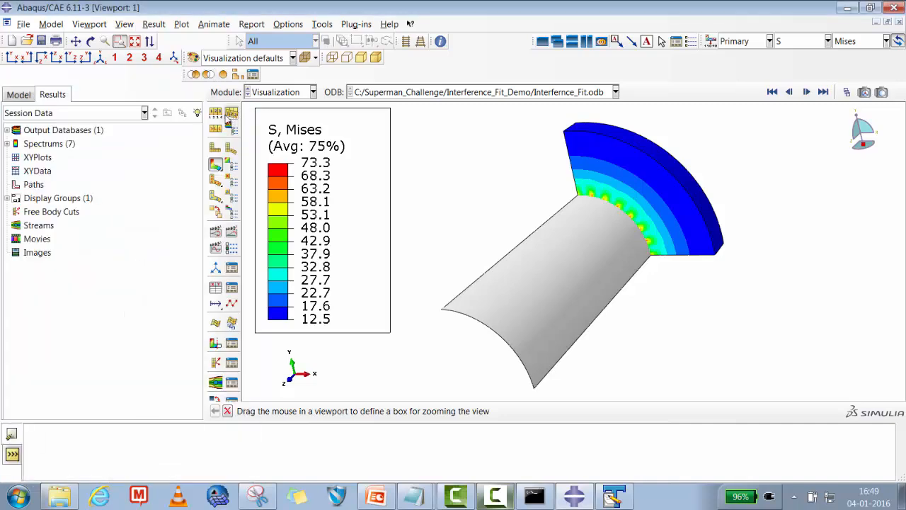
left_click(216, 114)
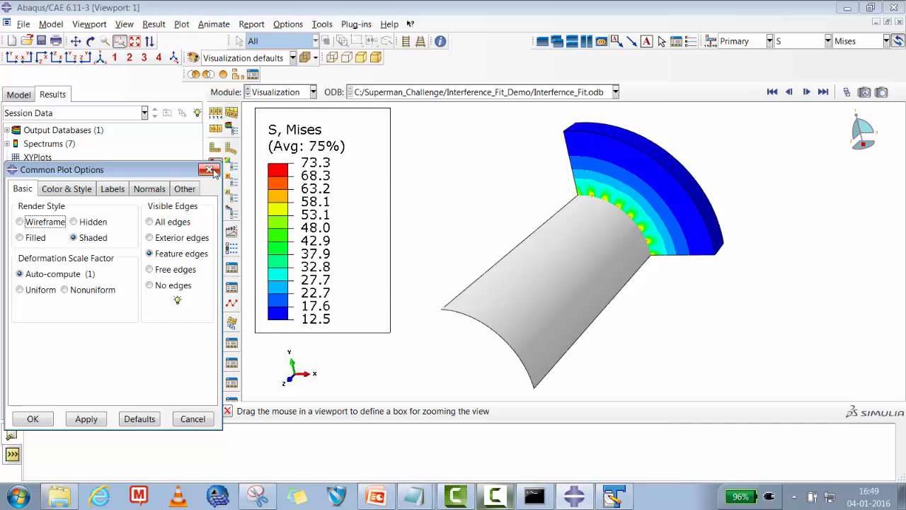
left_click(209, 169)
left_click(232, 130)
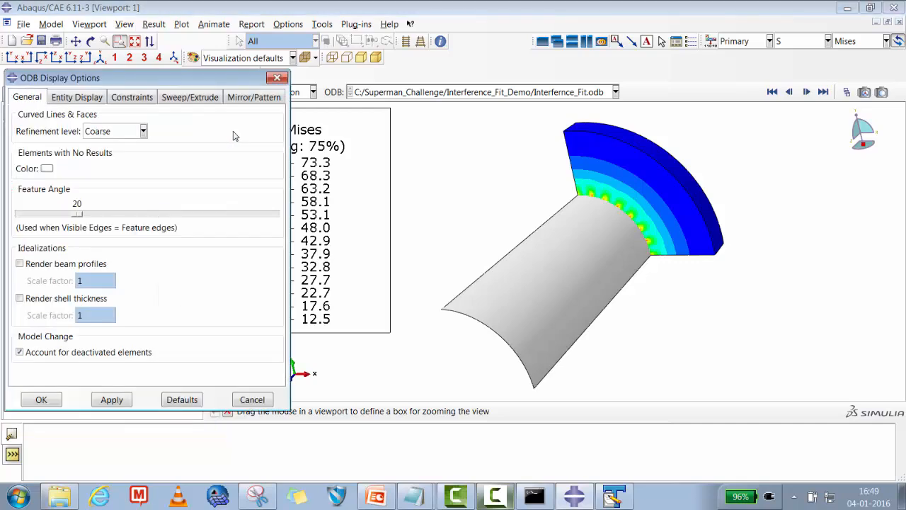
left_click(248, 399)
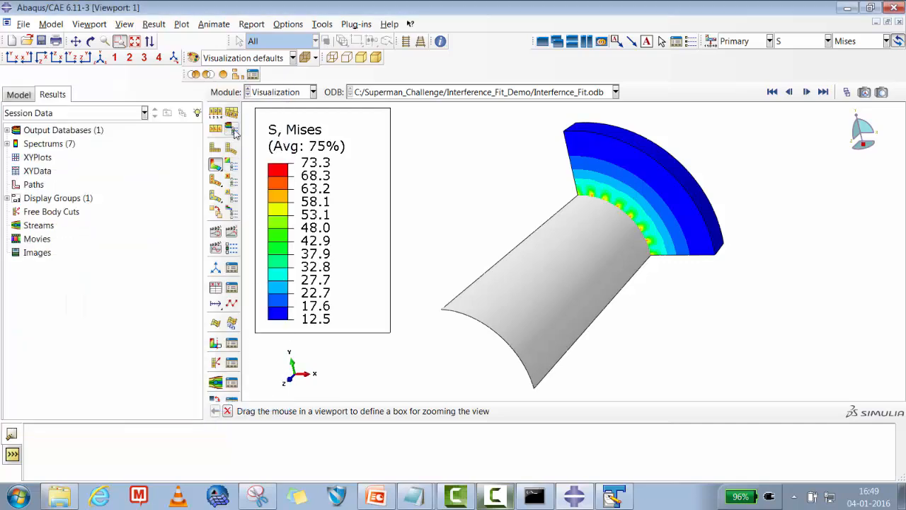
Mirror the displayed Interfernce_Fit.odb results about the XY, XZ and YZ planes of the global coordinate system.
left_click(233, 130)
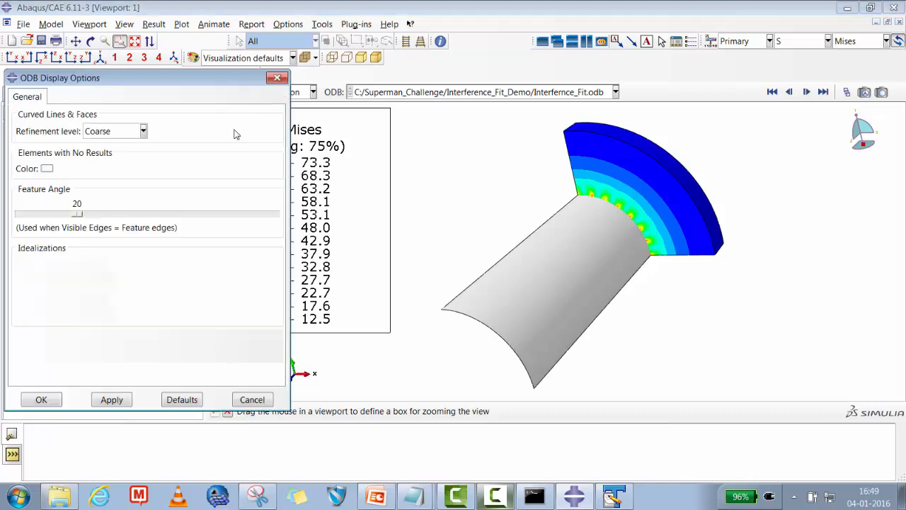
left_click(238, 98)
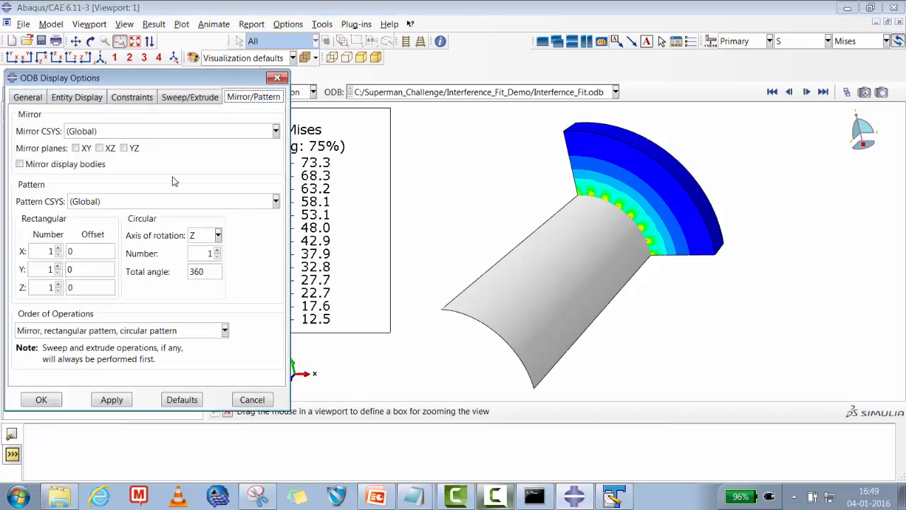
left_click(75, 148)
left_click(100, 148)
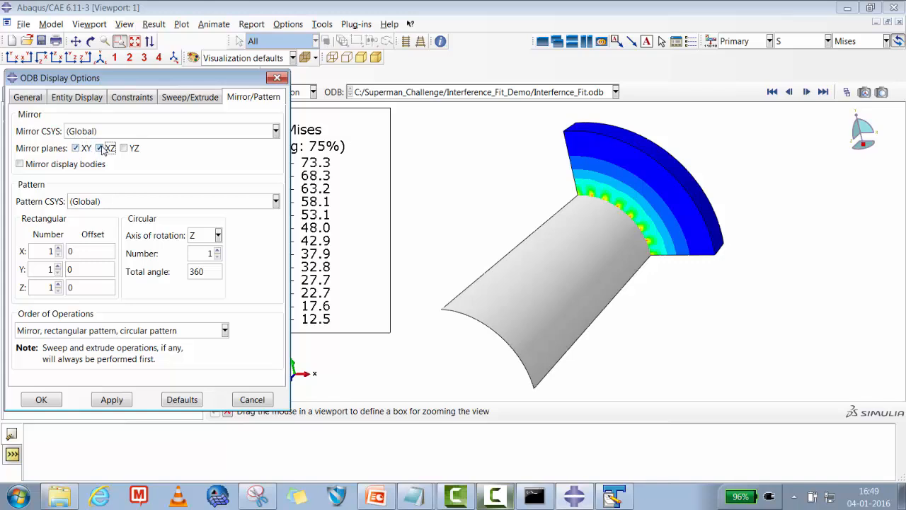
left_click(123, 148)
left_click(113, 401)
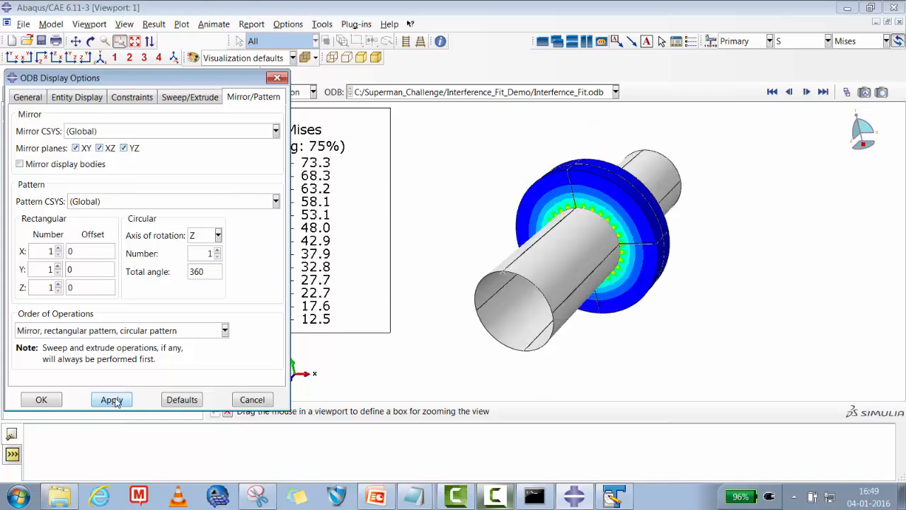
left_click(41, 399)
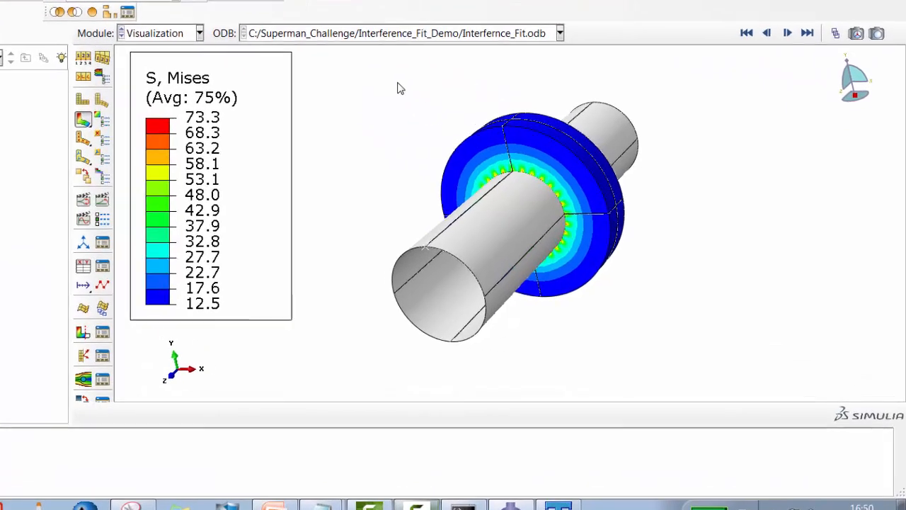
Animate the mirrored Mises stress contour over its time history, stop the playback, and minimize Abaqus/CAE to switch to the PowerPoint presentation.
left_click_drag(478, 134, 667, 295)
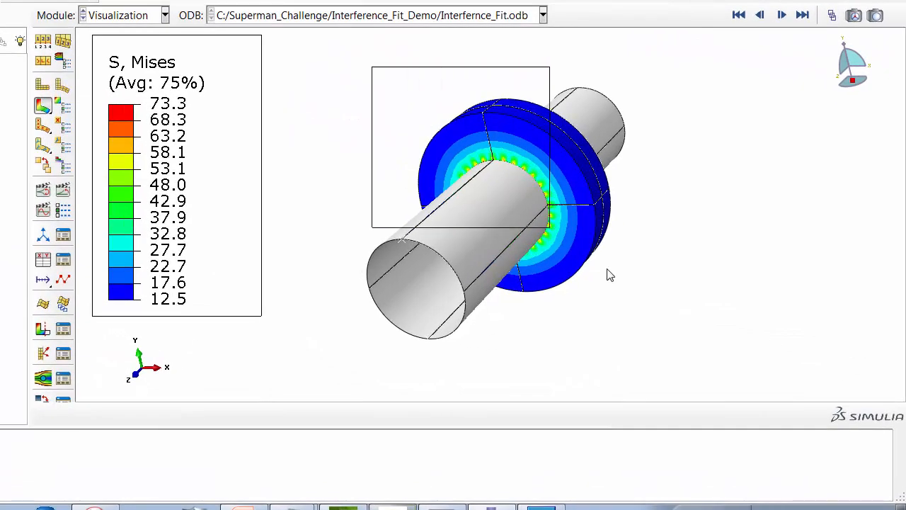
left_click_drag(610, 275, 668, 366)
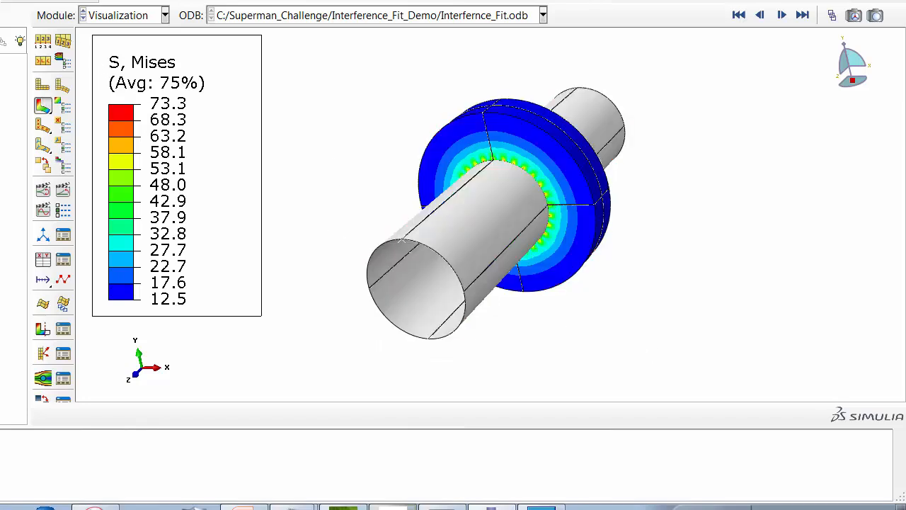
left_click_drag(376, 89, 715, 376)
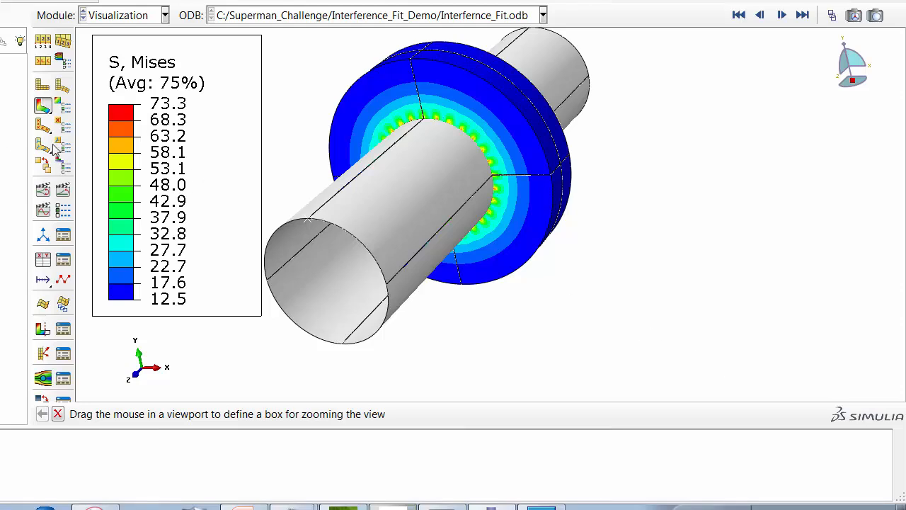
left_click(63, 192)
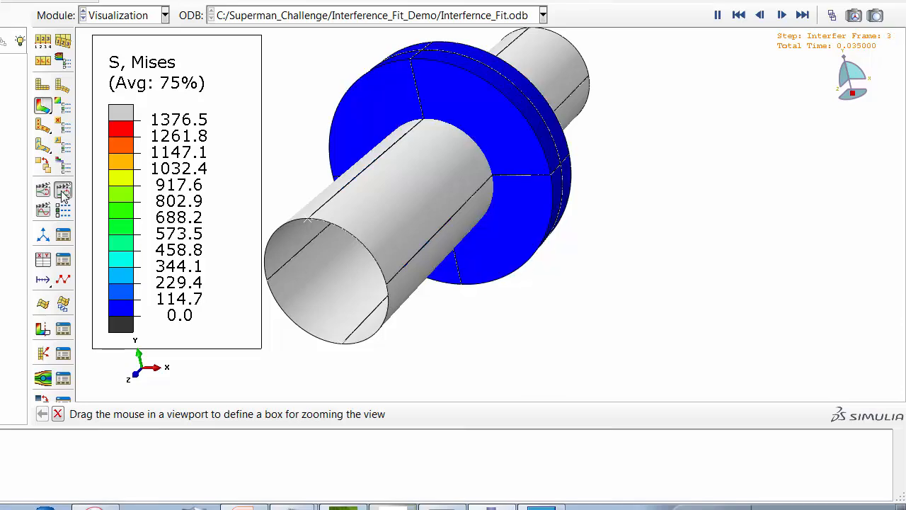
left_click(63, 191)
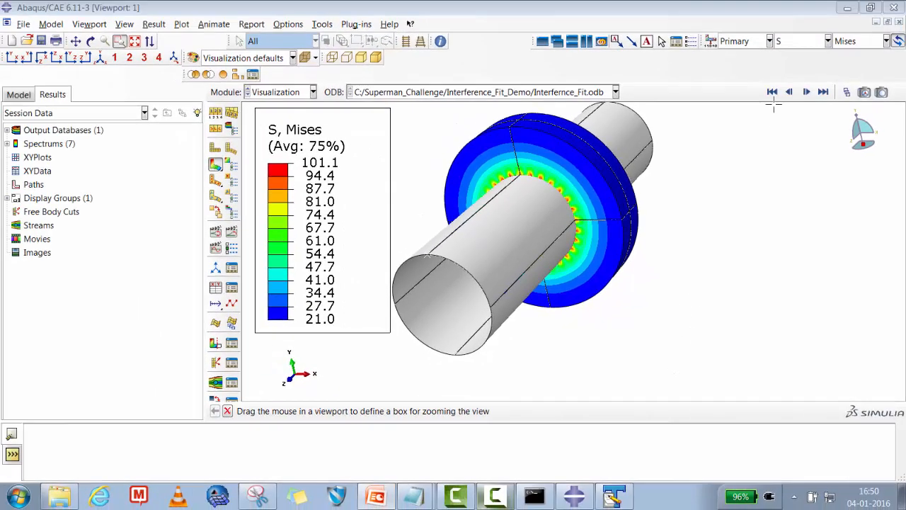
left_click(844, 6)
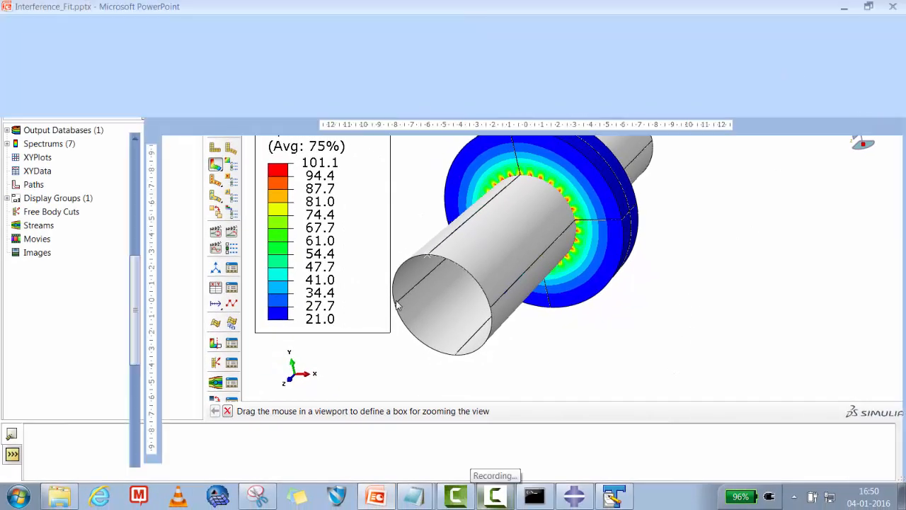